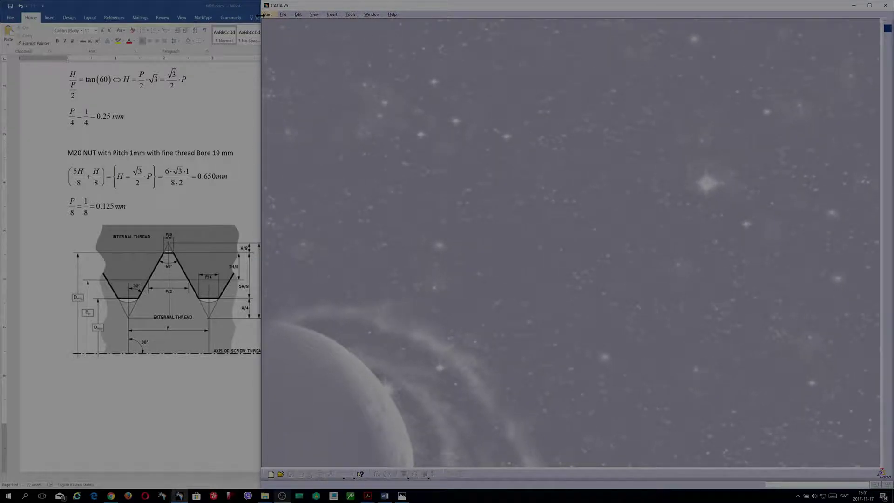
Create a new Part Design part named NUT M20 Pich 1mm
left_click(270, 14)
mouse_move(289, 31)
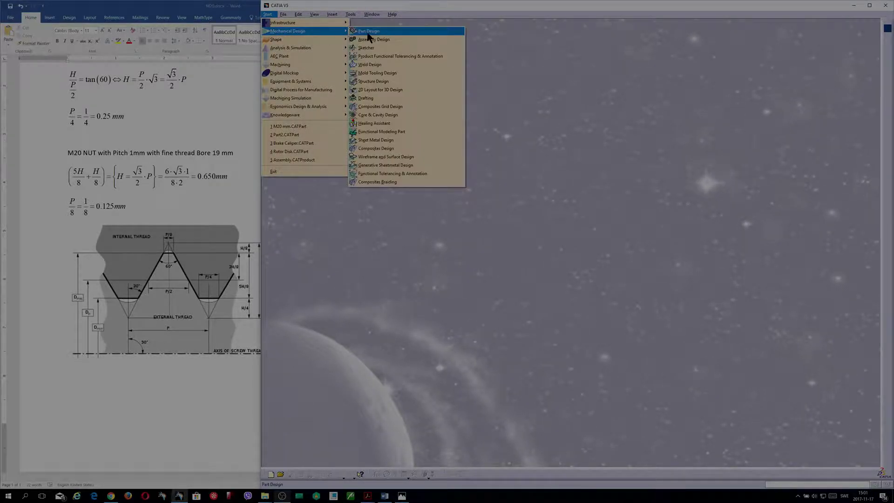
left_click(369, 31)
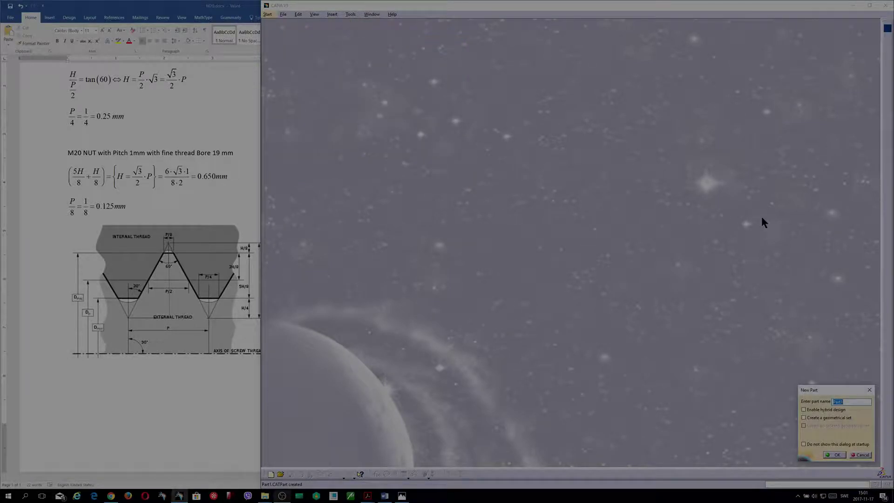
type("M")
type("mm L")
key("BackSpace")
key("BackSpace")
key("Return")
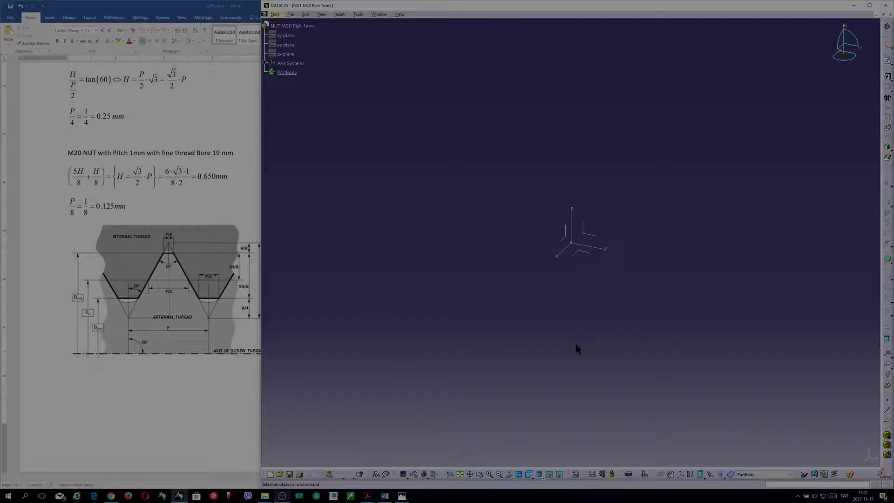
Start a sketch on the xy plane and draw a circle centred on the origin
left_click(589, 253)
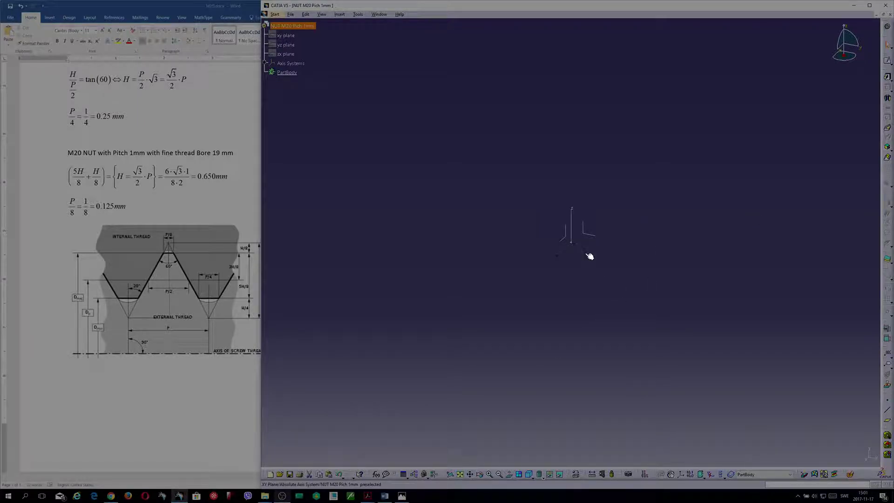
left_click(888, 61)
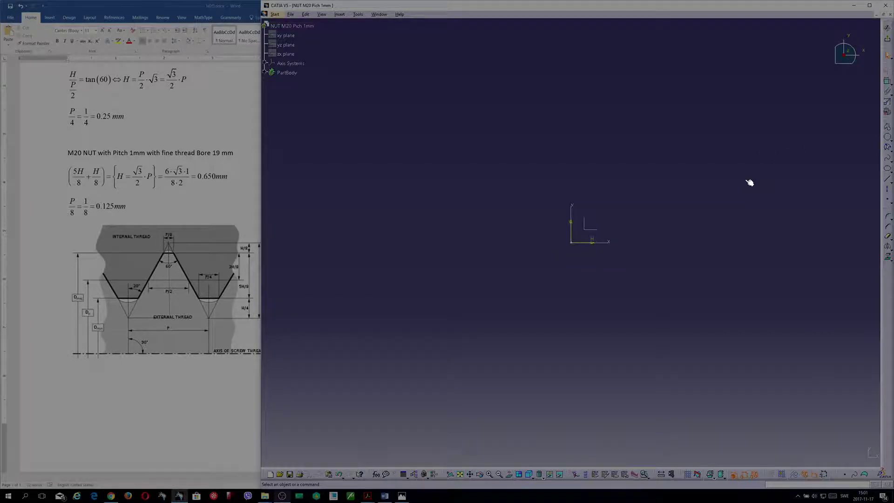
left_click(889, 150)
left_click(828, 157)
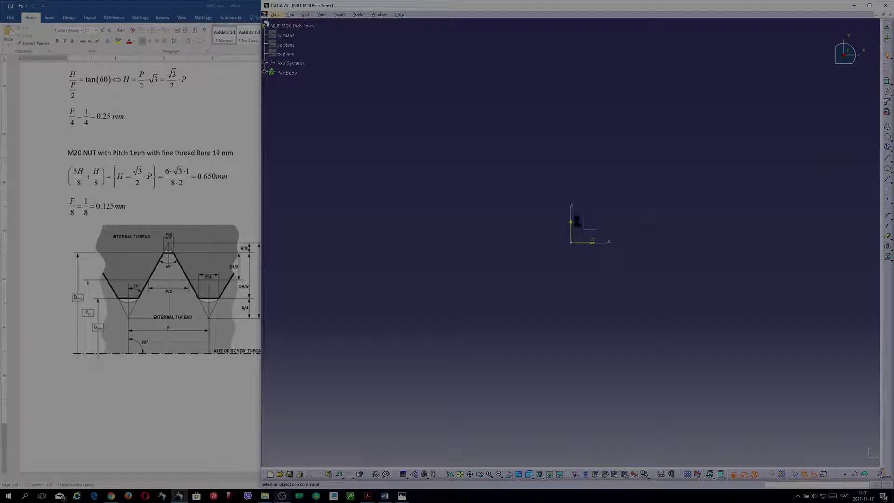
left_click(572, 243)
left_click(618, 192)
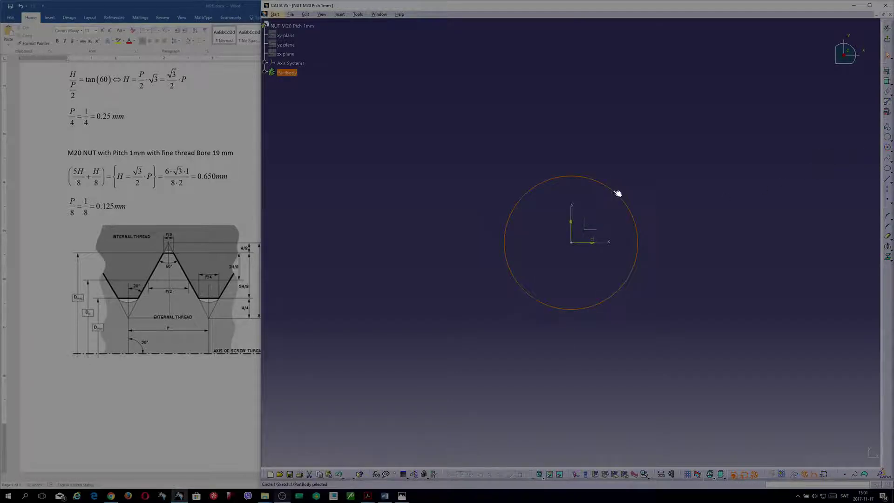
Dimension the circle's diameter, set it to 20 mm, and exit the sketch
left_click(683, 473)
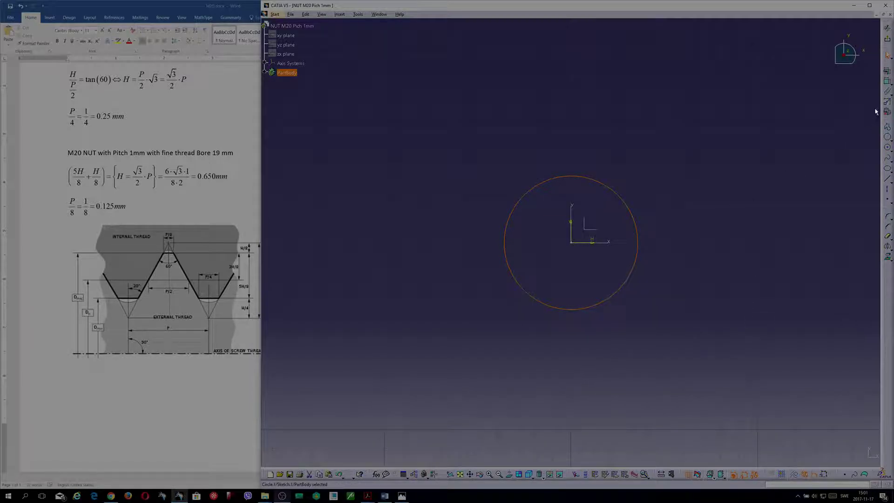
left_click(887, 82)
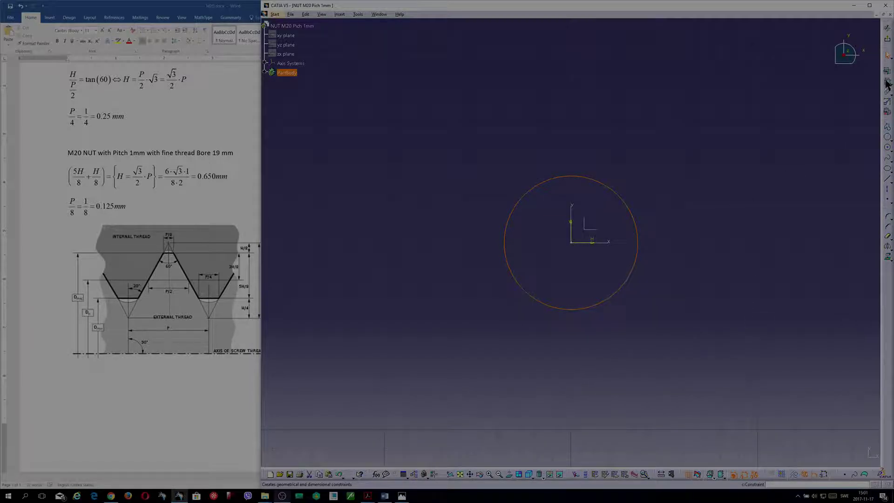
left_click(652, 186)
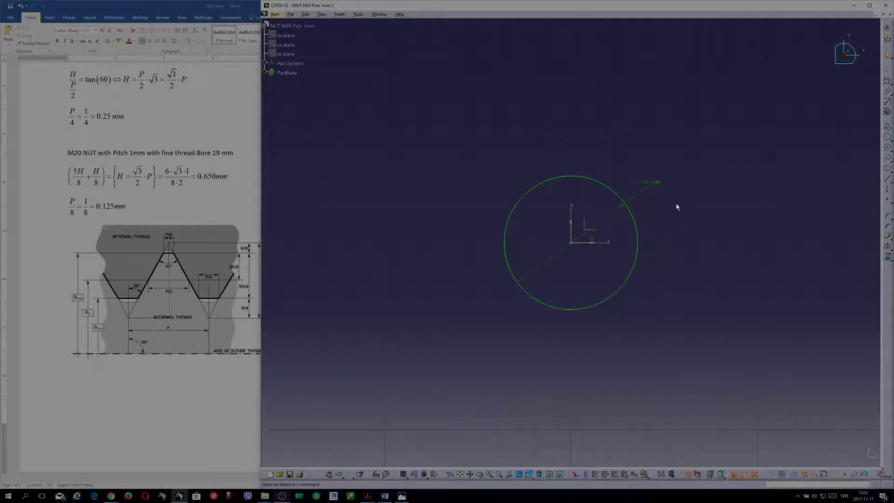
double_click(651, 182)
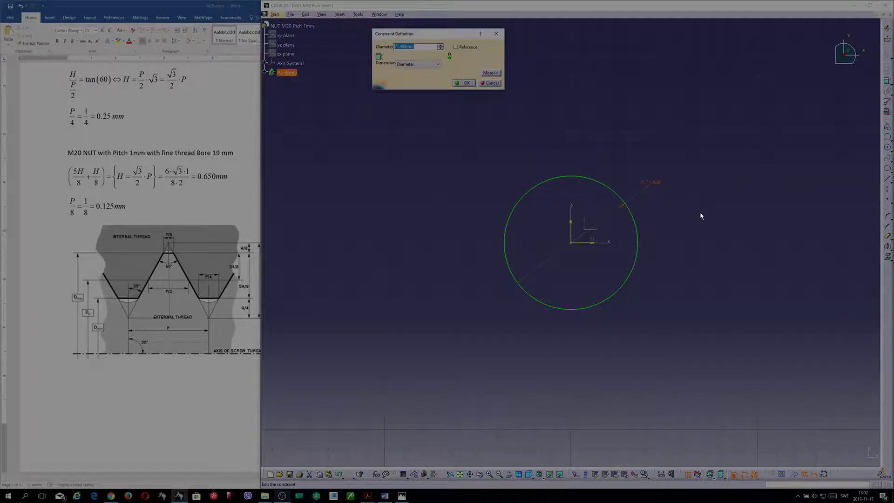
type("20")
key("Return")
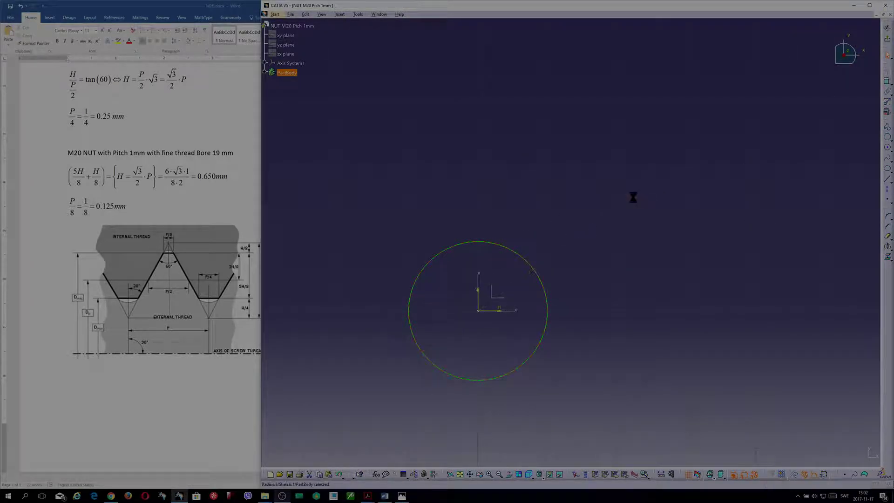
left_click(888, 39)
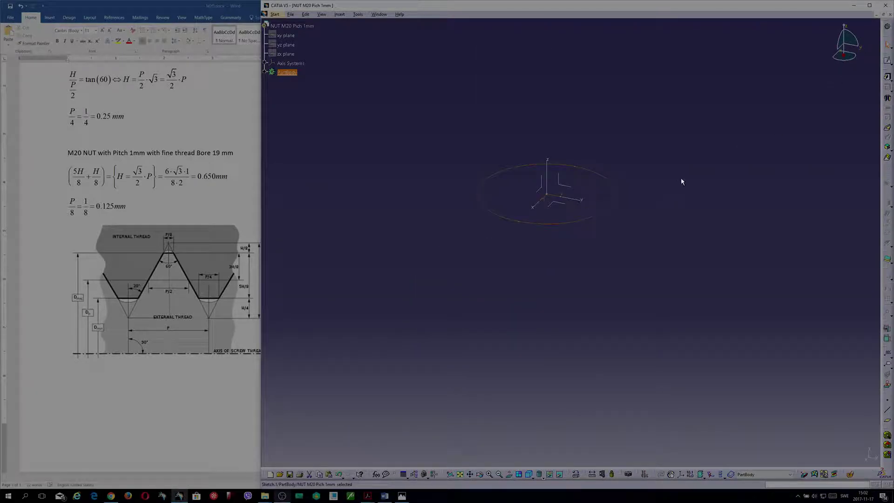
Switch to 2. Mutter.pdf in Adobe Acrobat Reader and examine the DIN934 nut drawing and the M20 row of its dimension table
left_click(213, 381)
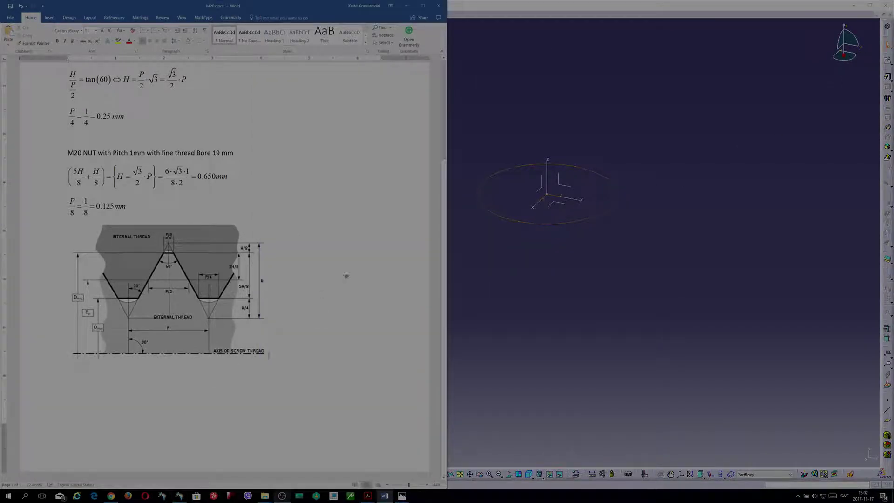
left_click(406, 6)
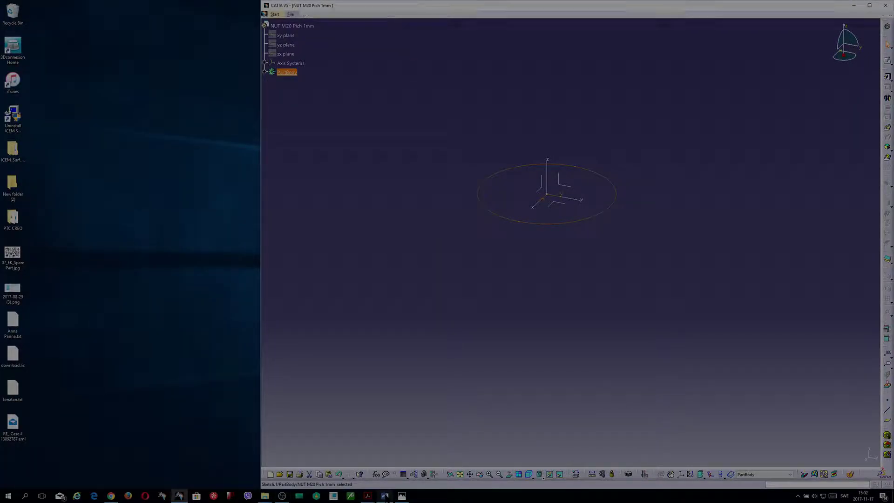
left_click(384, 496)
mouse_move(368, 496)
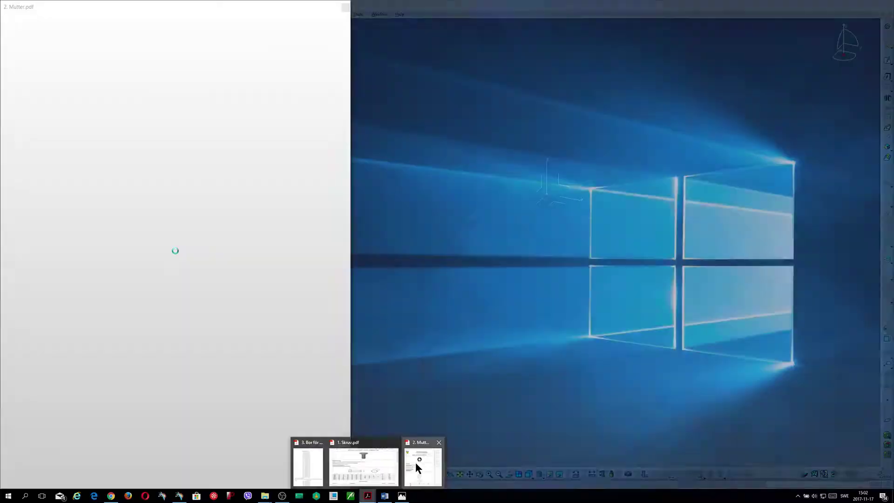
left_click(415, 463)
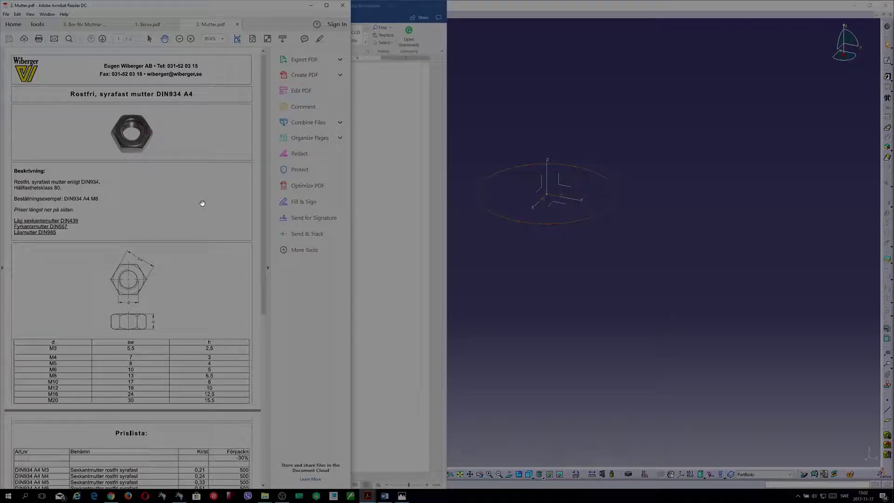
scroll(202, 201, "down", 2)
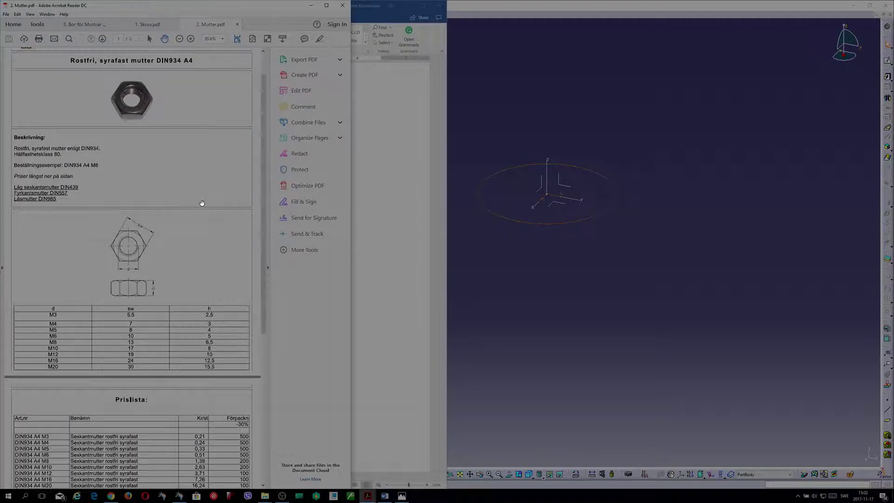
left_click(268, 268)
scroll(270, 270, "down", 4)
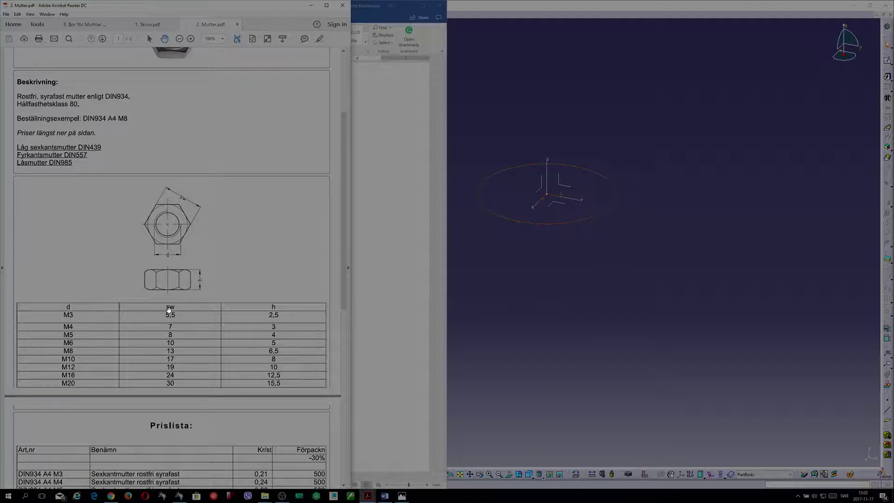
left_click(638, 233)
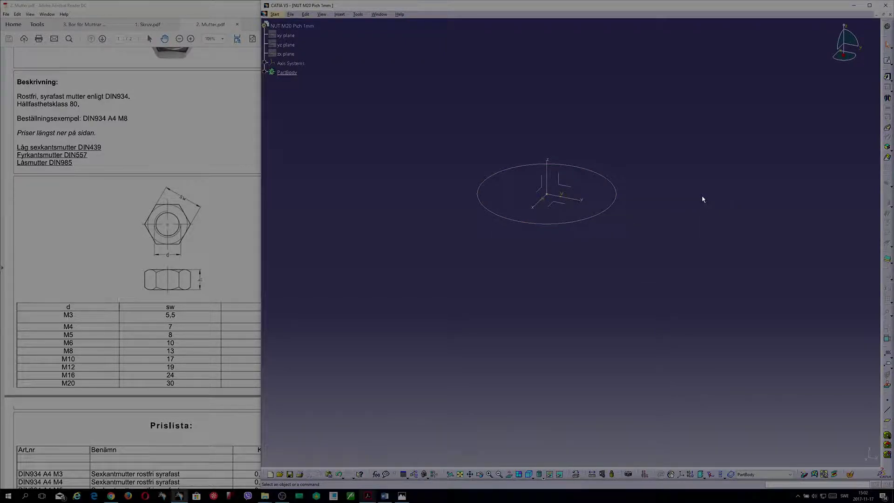
Reopen the circle's sketch in CATIA and draw a hexagon centred on the origin with a circumscribed radius of about 25 mm
left_click(265, 72)
double_click(278, 82)
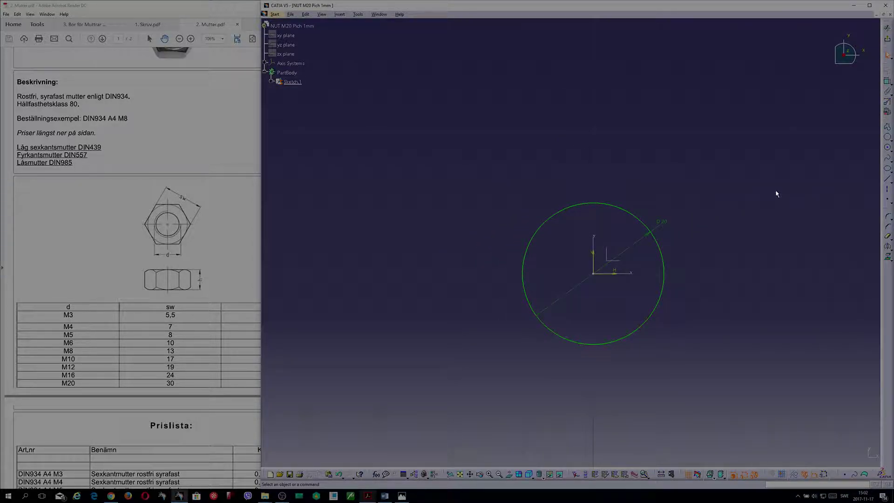
left_click(891, 139)
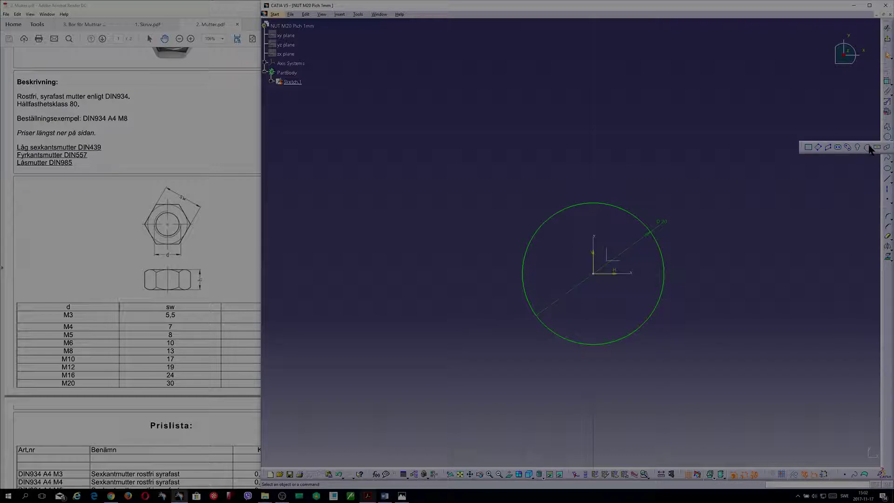
left_click(867, 148)
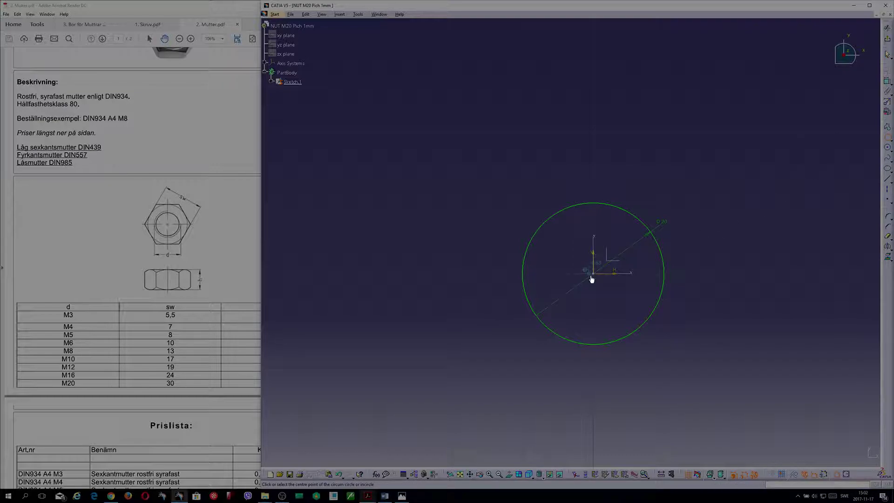
left_click(597, 276)
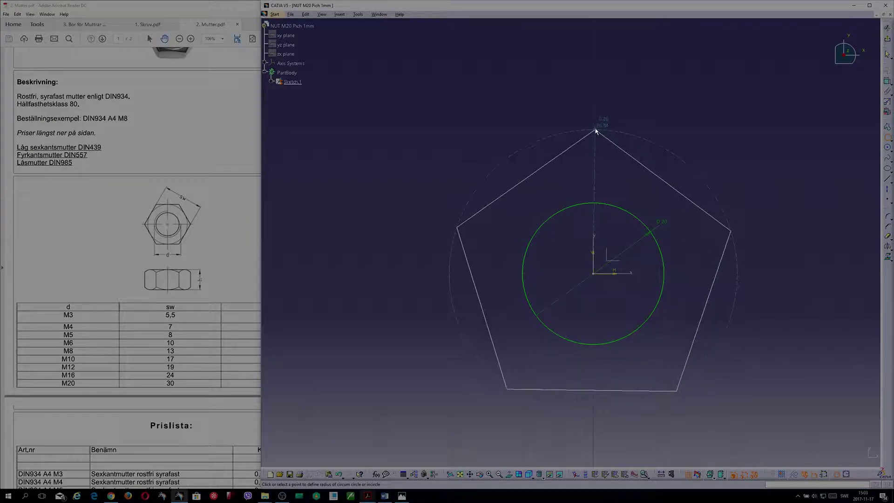
left_click(654, 103)
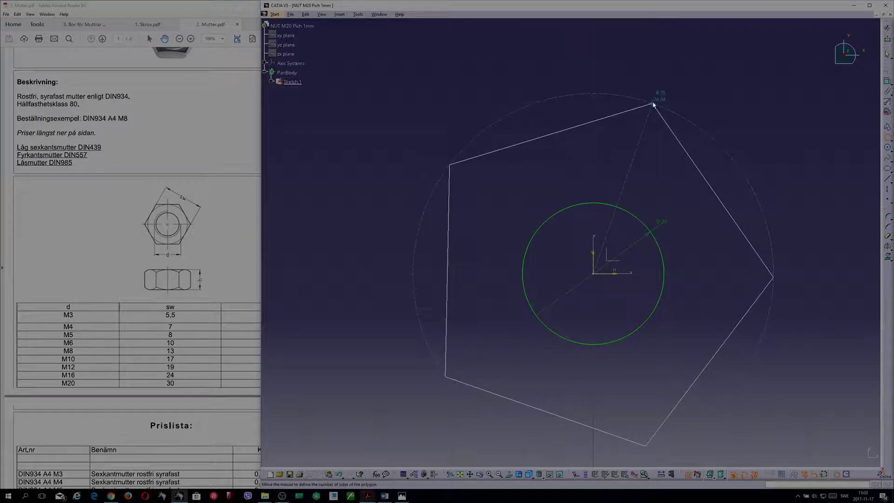
left_click(764, 224)
Draw a vertical axis line through the origin, extending beyond the hexagon at both ends
left_click(887, 191)
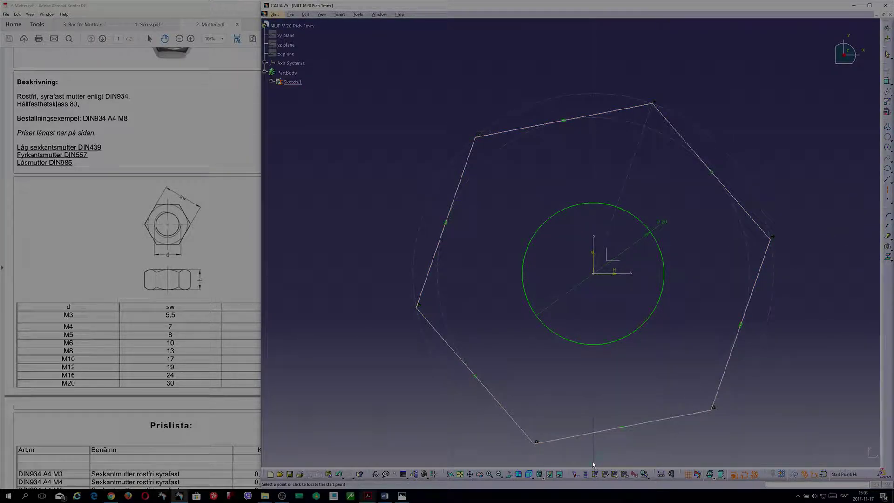
left_click(593, 462)
left_click(594, 23)
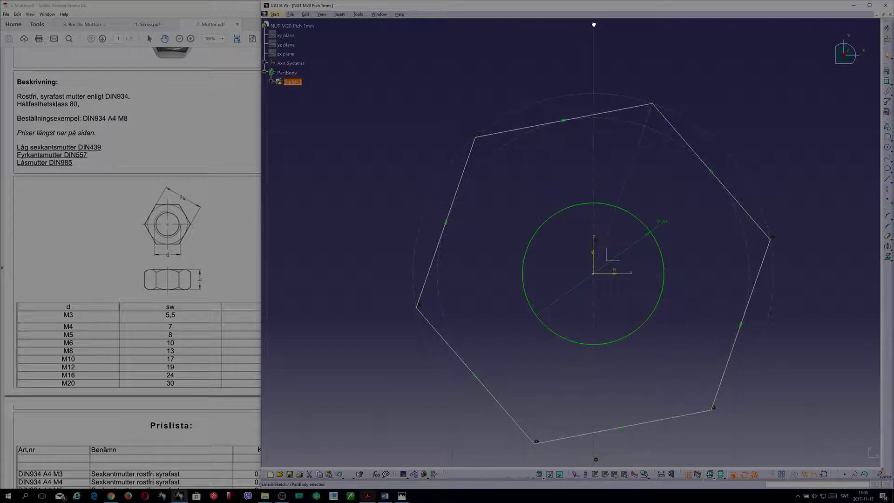
Constrain the hexagon's upper vertex to be coincident with the vertical axis line
left_click(888, 82)
left_click(654, 105)
left_click(593, 74)
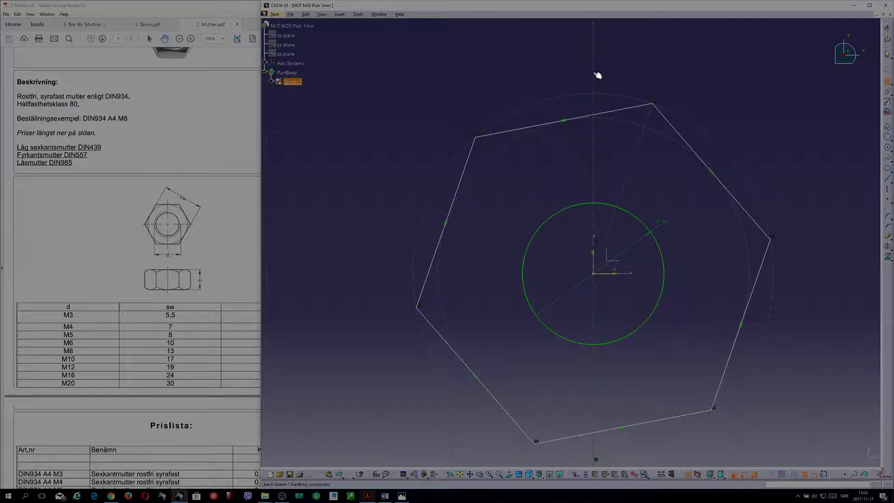
right_click(631, 66)
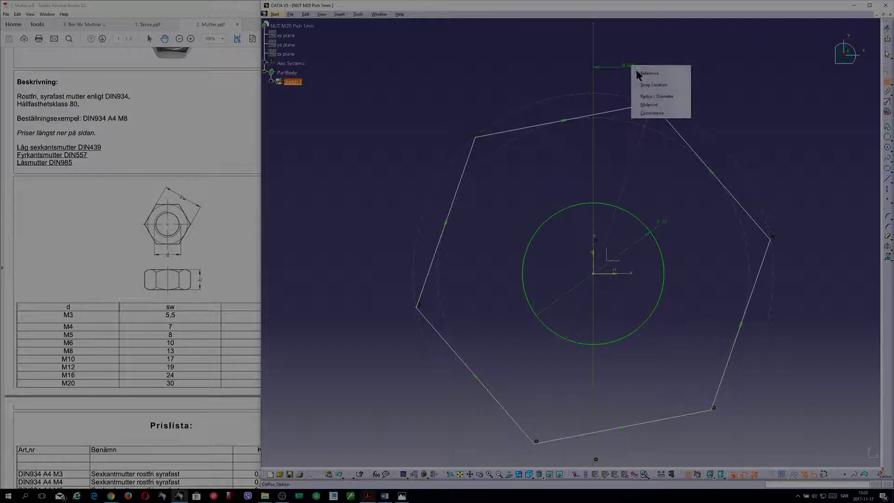
left_click(666, 113)
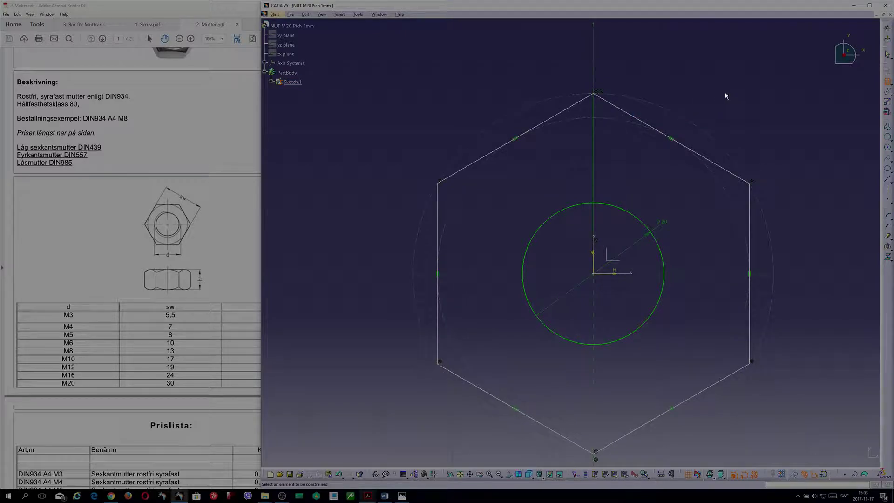
Check the nut's bore size in the Word document and set the circle's diameter to 19 mm in the CATIA sketch
scroll(798, 103, "down", 5)
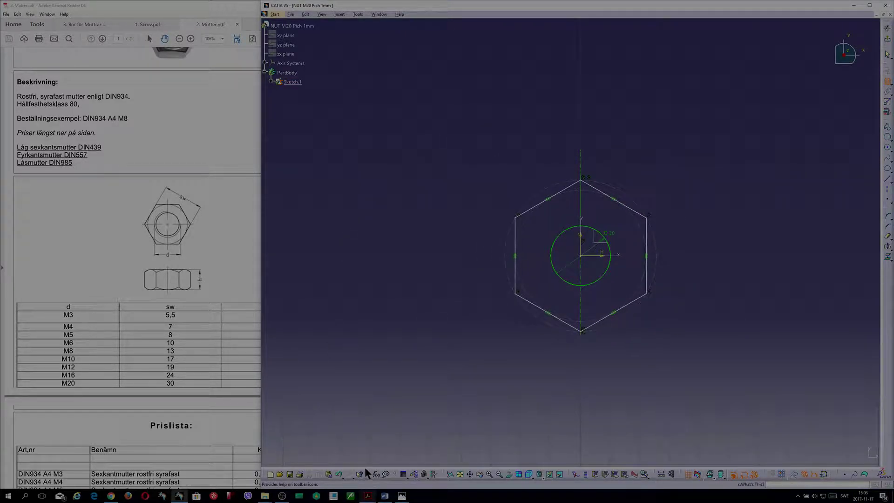
left_click(201, 5)
left_click(311, 5)
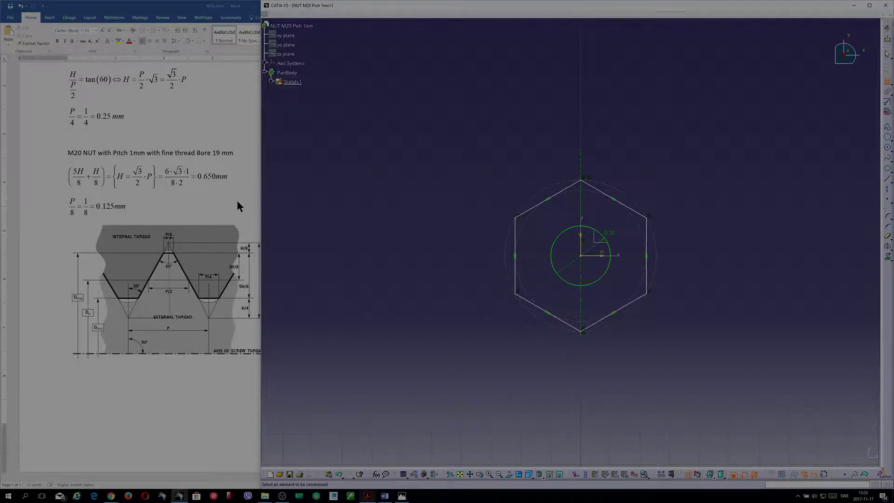
left_click(219, 155)
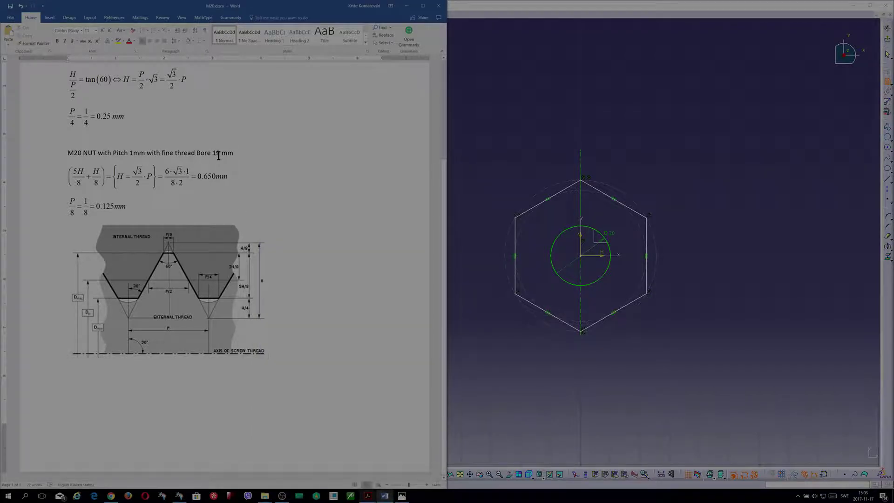
left_click(611, 233)
double_click(611, 234)
type("19")
key("Return")
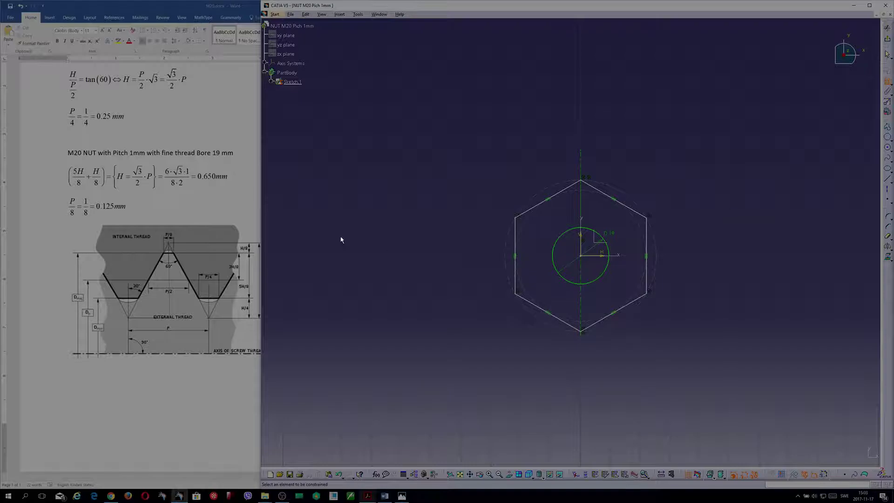
Look up the M20 width across flats in the nut PDF and constrain two opposite sides of the CATIA hexagon to 30 mm
left_click(210, 201)
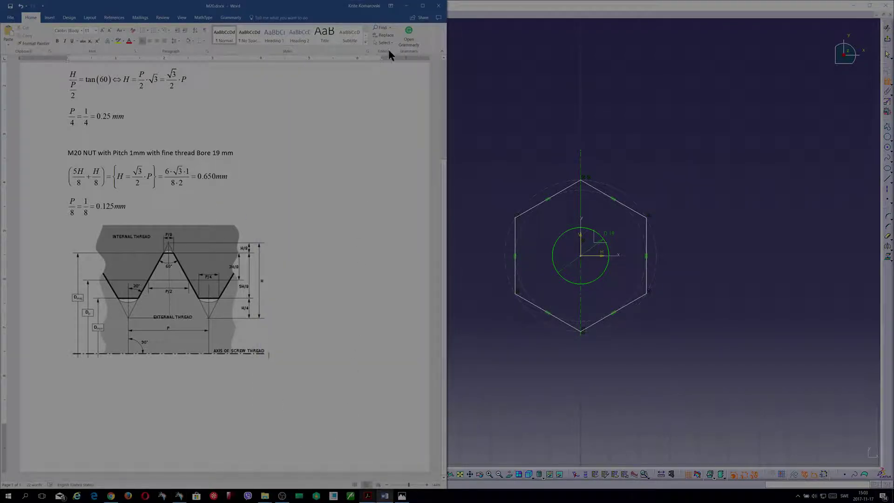
left_click(368, 496)
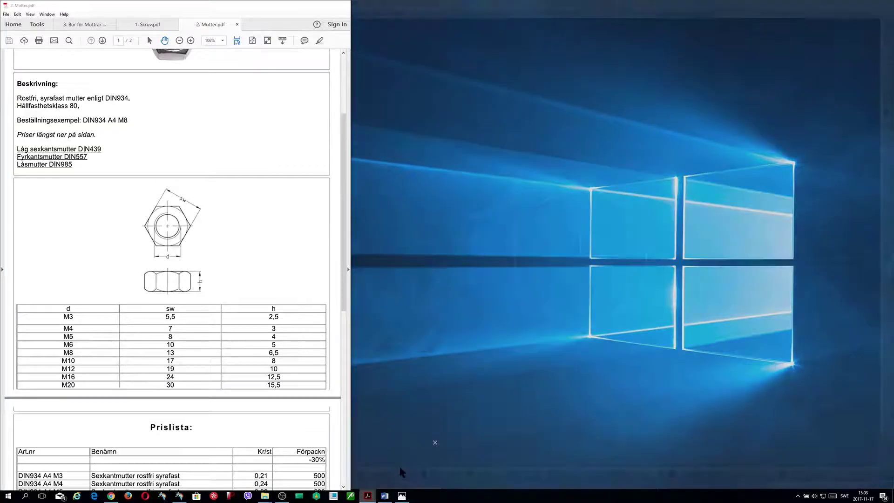
left_click(399, 465)
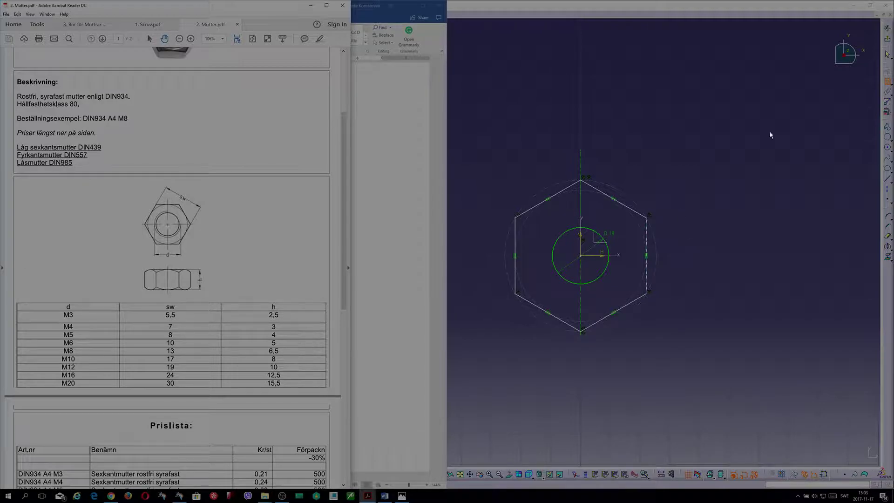
left_click(566, 189)
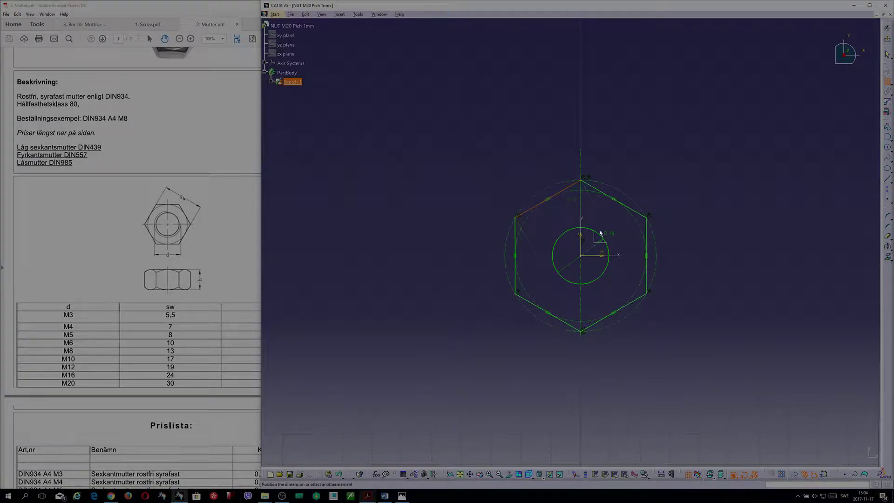
left_click(636, 305)
left_click(695, 186)
double_click(697, 188)
type("30")
key("Return")
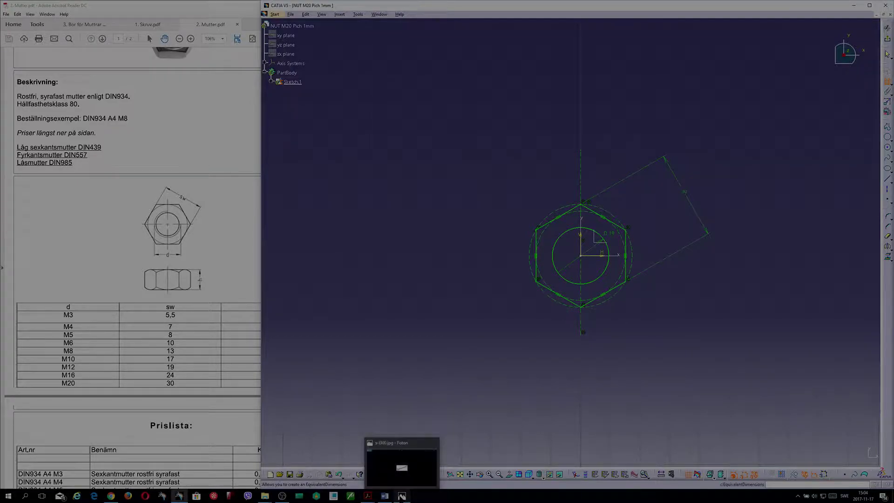
View the wrench photo that illustrates the nut's width across flats
left_click(404, 489)
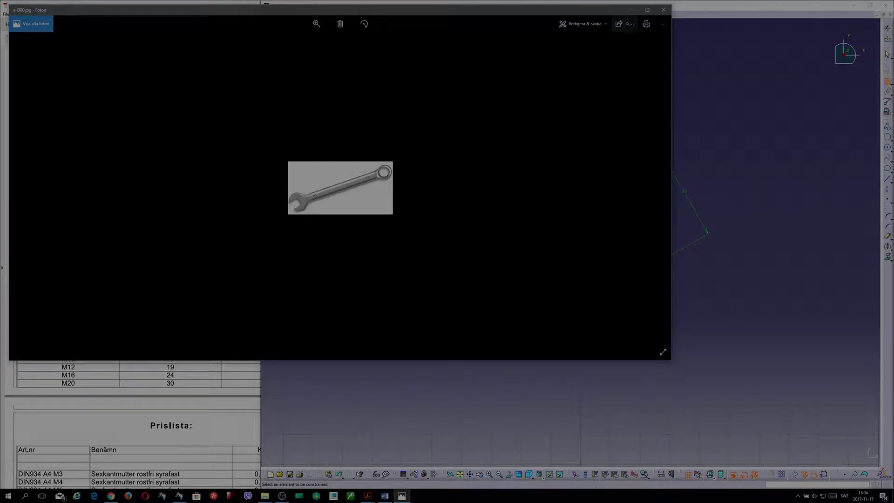
left_click(631, 10)
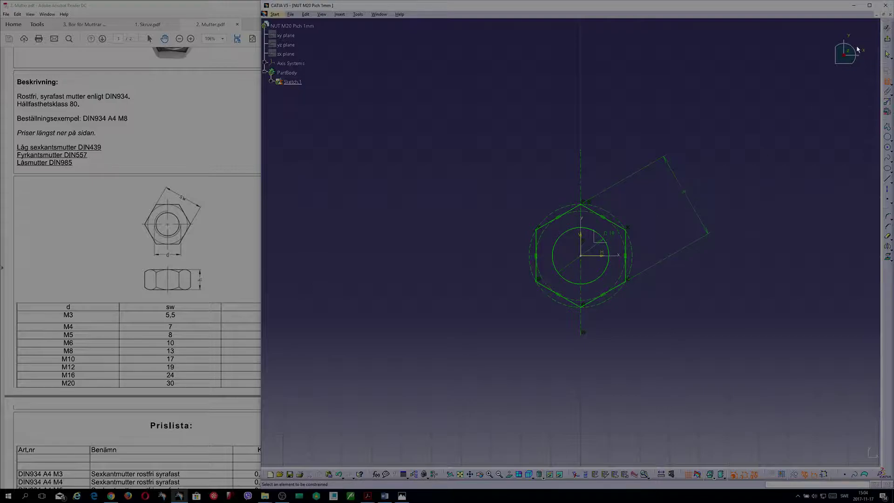
Exit the sketch and pad the hexagon profile to the M20 nut height of 15.5 mm given in the PDF
left_click(888, 43)
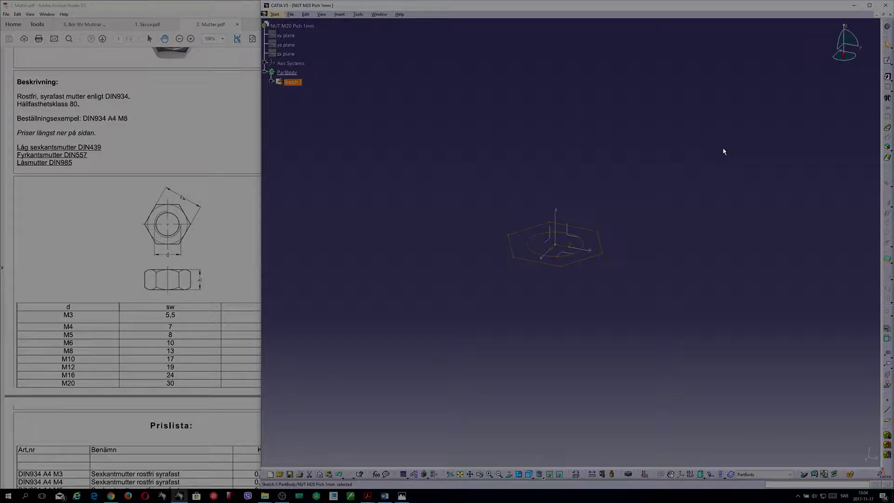
left_click(888, 79)
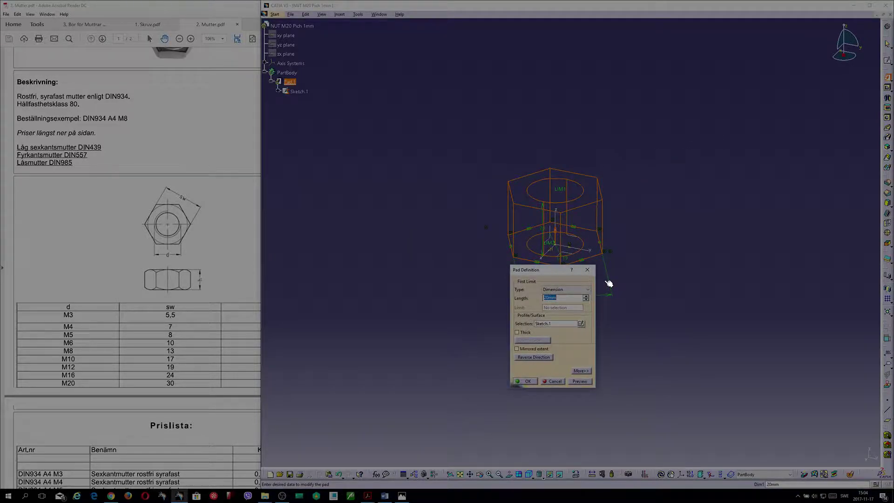
left_click_drag(552, 268, 418, 260)
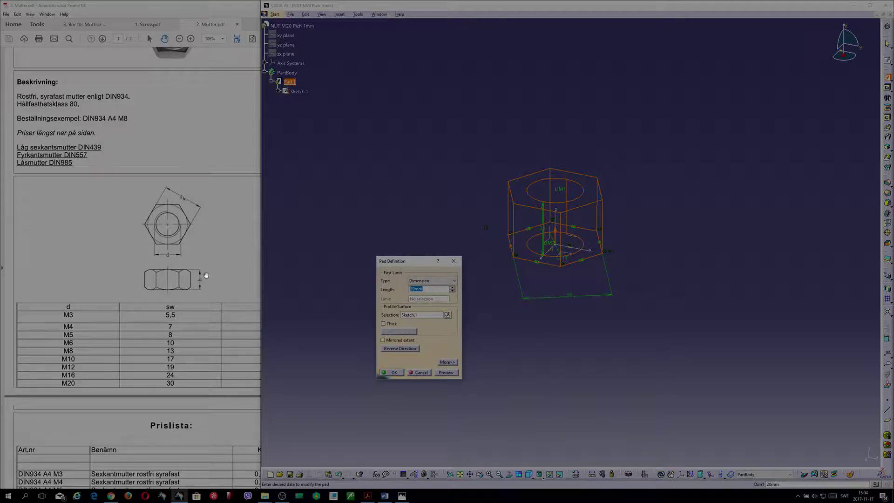
left_click(214, 361)
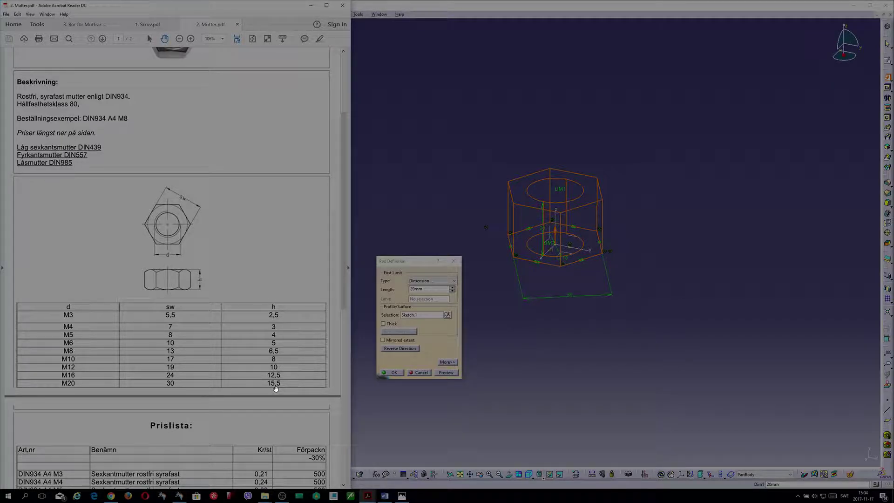
left_click(424, 290)
double_click(416, 289)
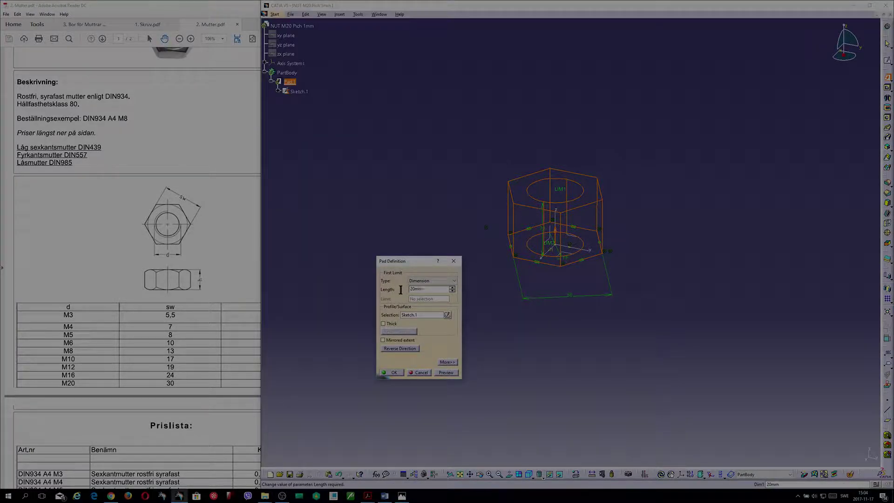
type("15.5")
left_click(241, 293)
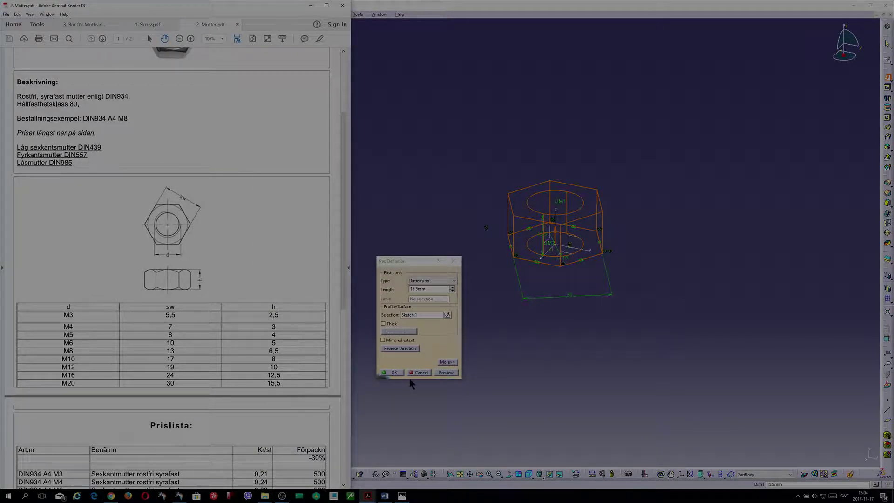
left_click(401, 368)
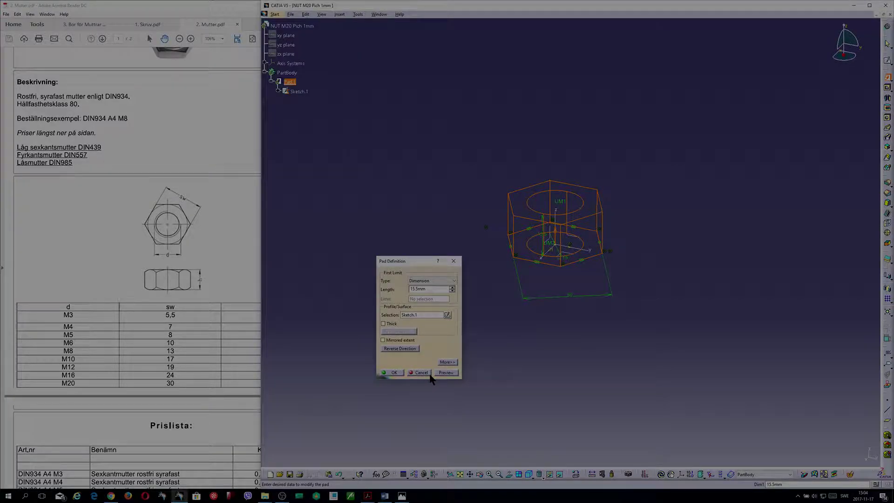
left_click(392, 372)
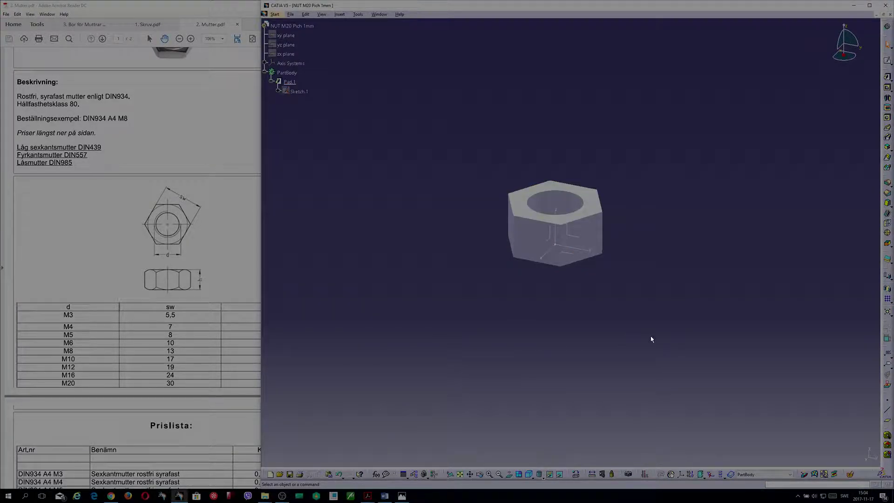
Reopen the nut's pad definition and set the length to 7.75 mm
key("shift+Up")
key("shift+Up")
key("shift+Up")
key("shift+Up")
key("shift+Up")
key("shift+Up")
key("shift+Up")
key("shift+Up")
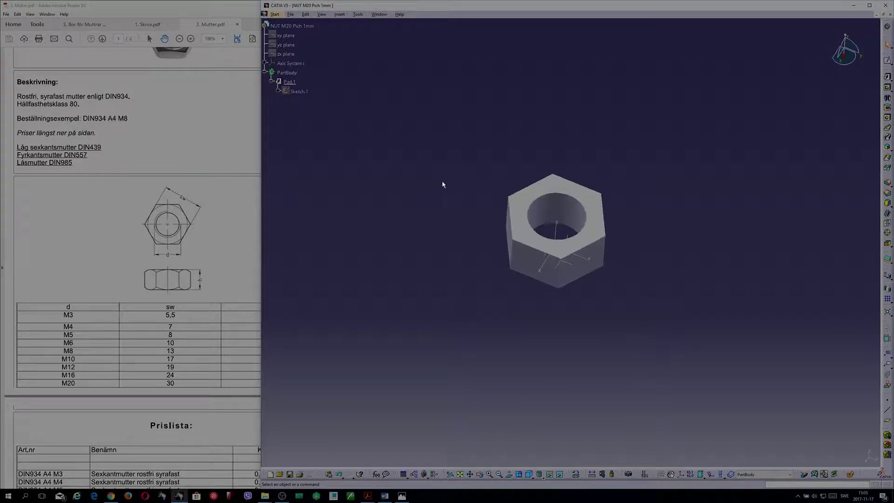
double_click(289, 82)
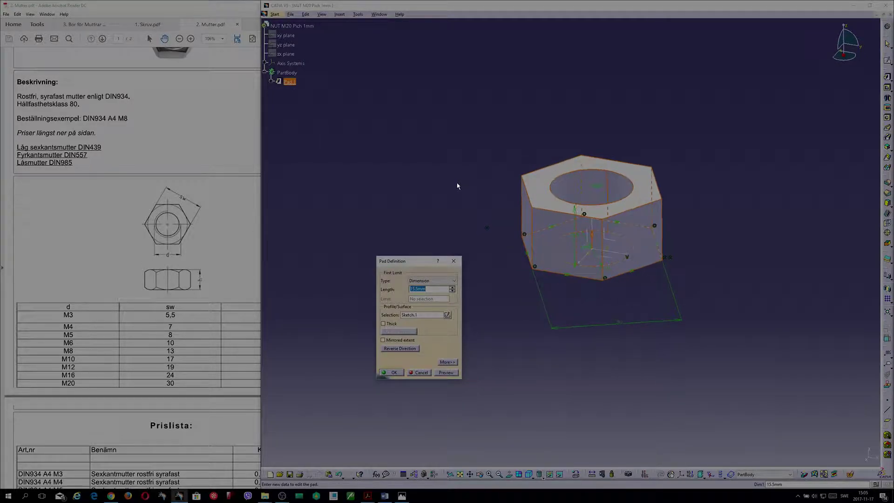
left_click(429, 290)
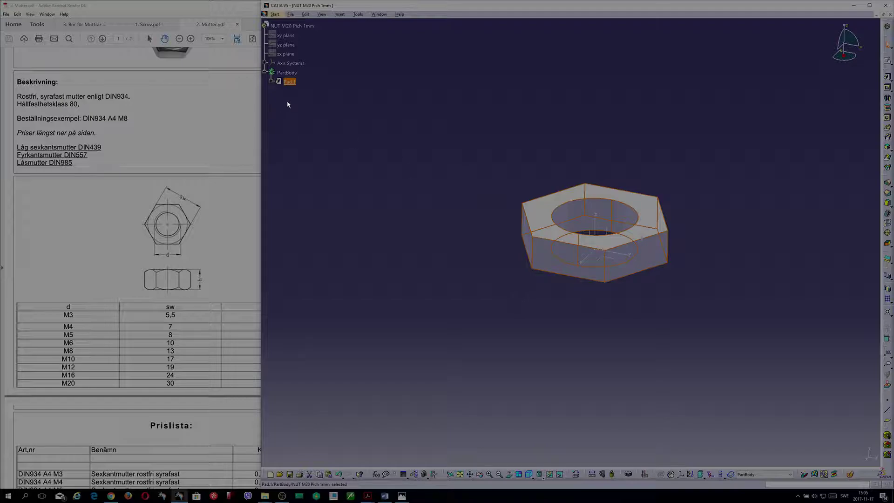
Turn on mirrored extent for the 7.75 mm pad and check the full height against the M20 row in the PDF
double_click(289, 81)
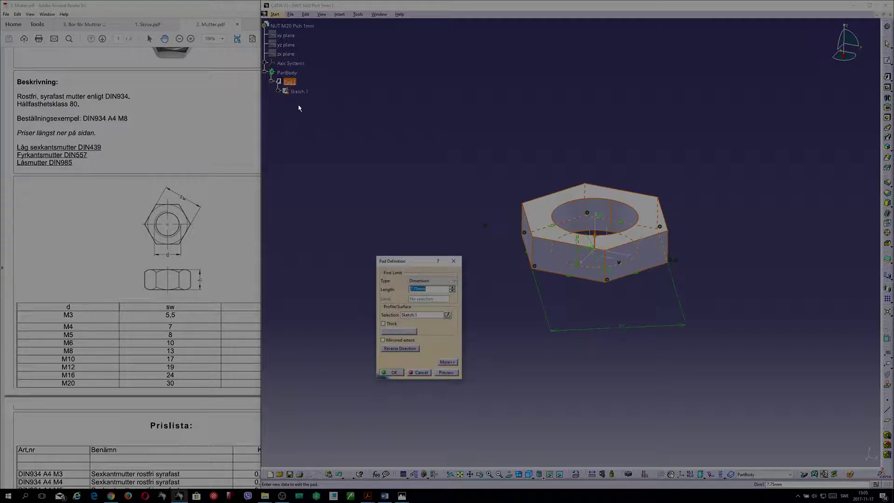
left_click(383, 340)
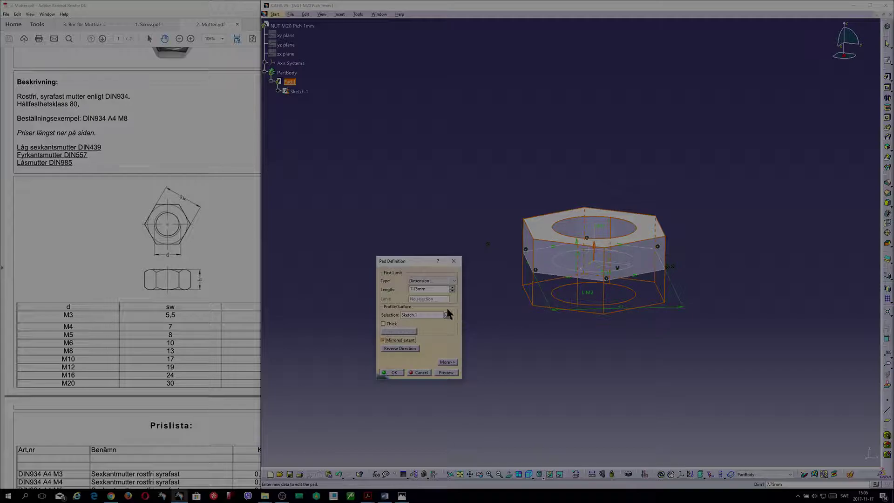
left_click(218, 398)
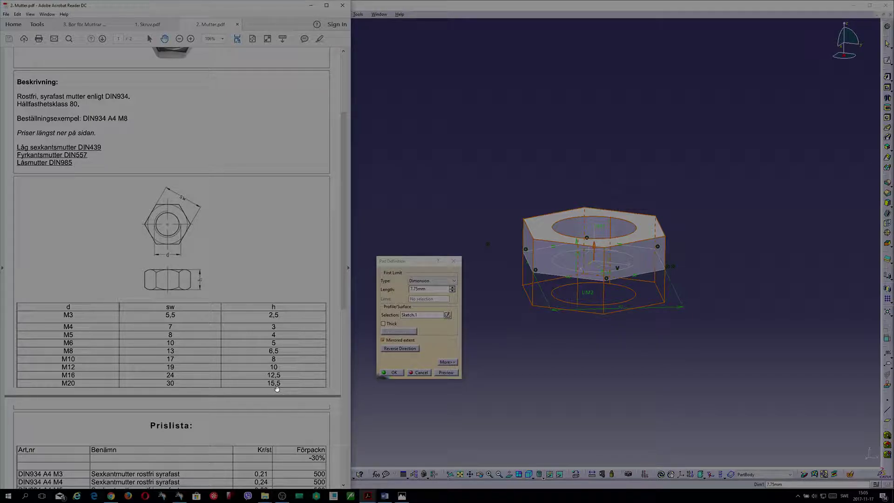
left_click(405, 287)
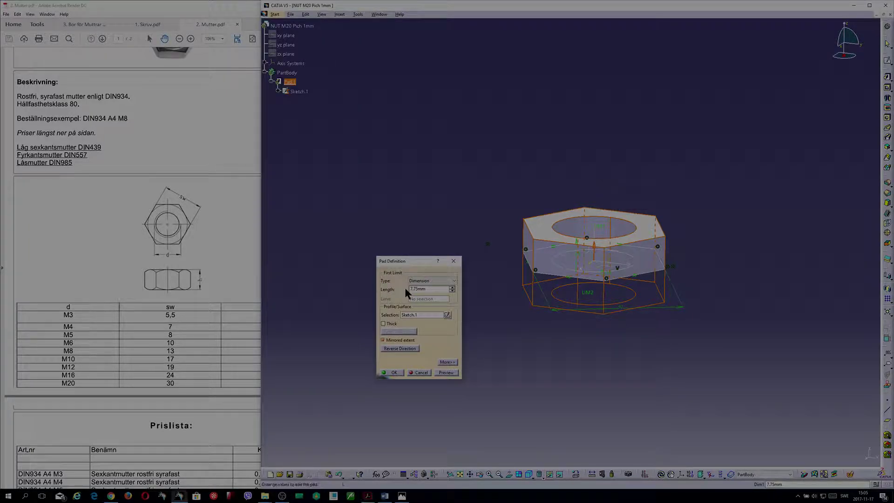
left_click(242, 314)
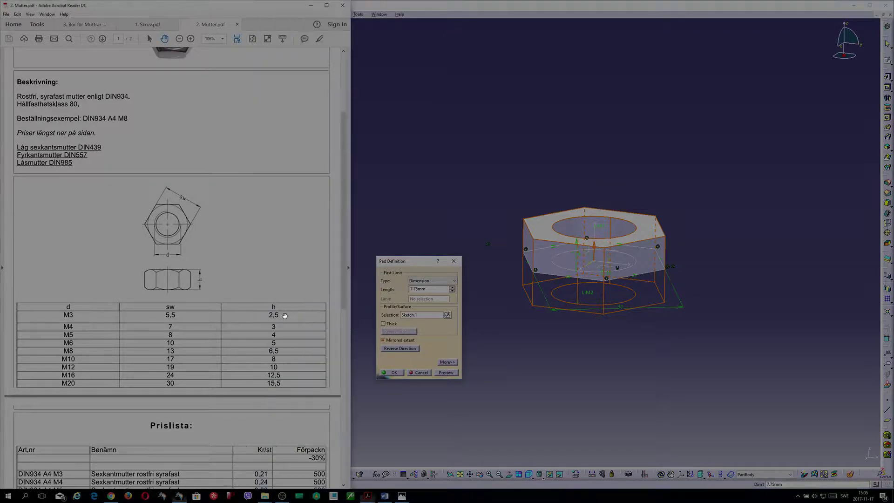
left_click(431, 356)
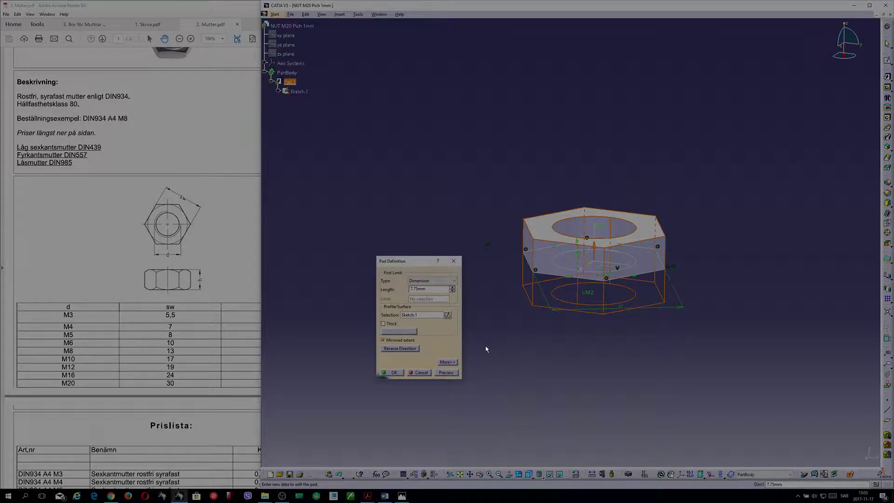
left_click(394, 372)
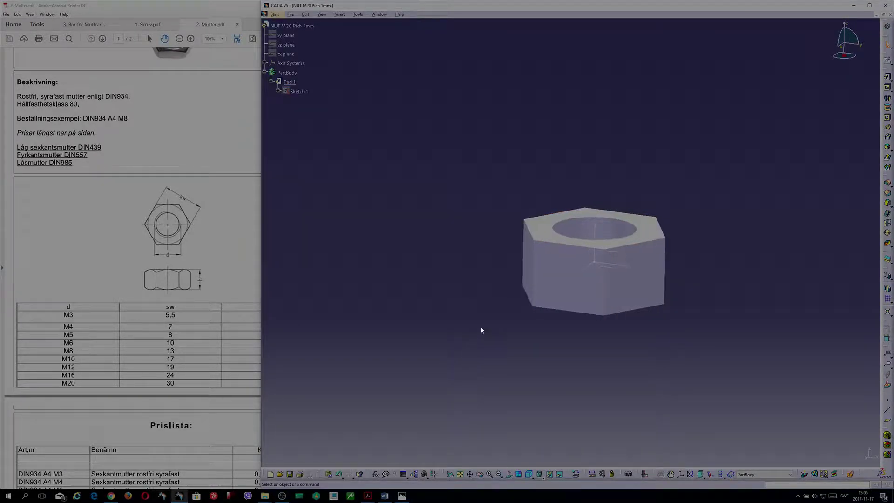
Start a new sketch on the YZ plane of the axis system inside the nut's bore
middle_click_drag(706, 171, 617, 270)
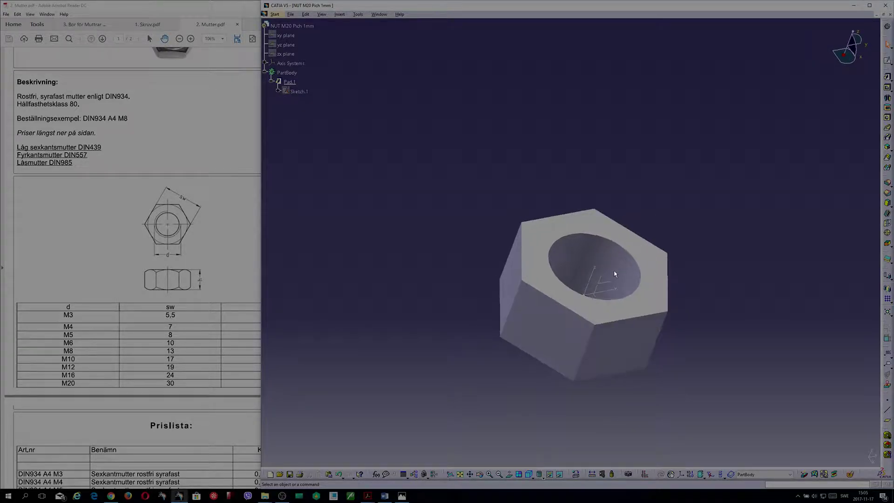
left_click(603, 282)
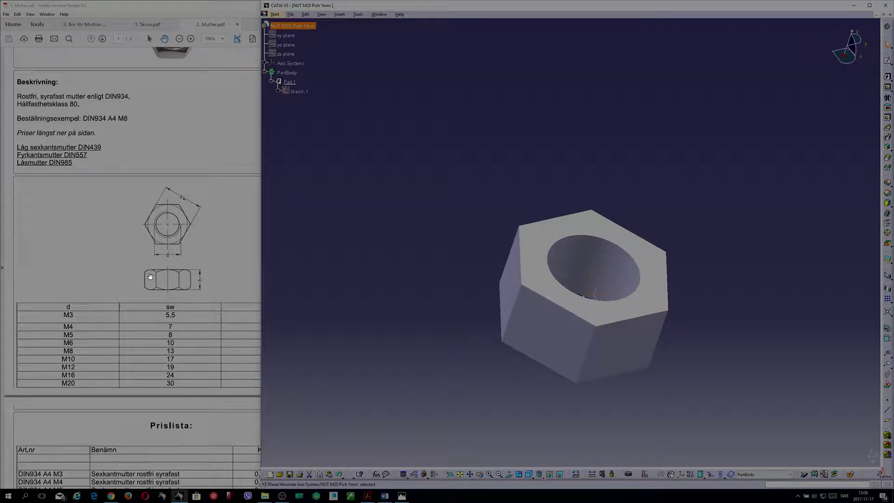
middle_click_drag(517, 217, 662, 224)
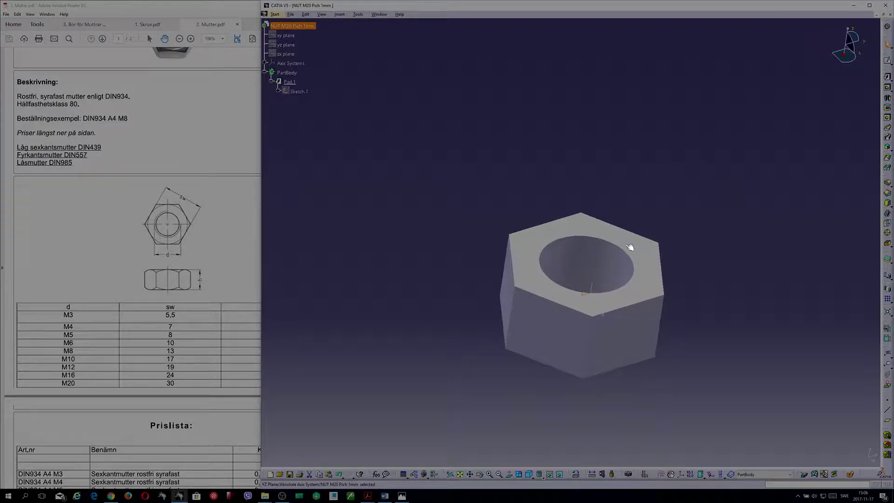
left_click(602, 283)
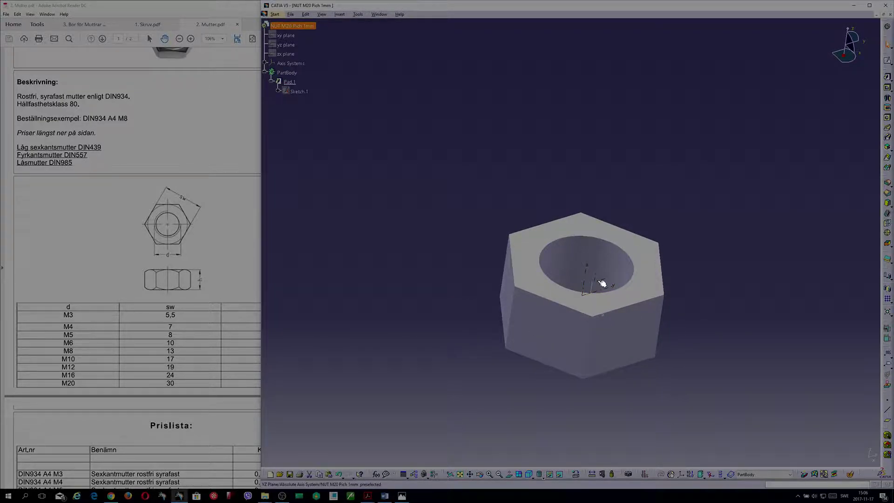
left_click(887, 75)
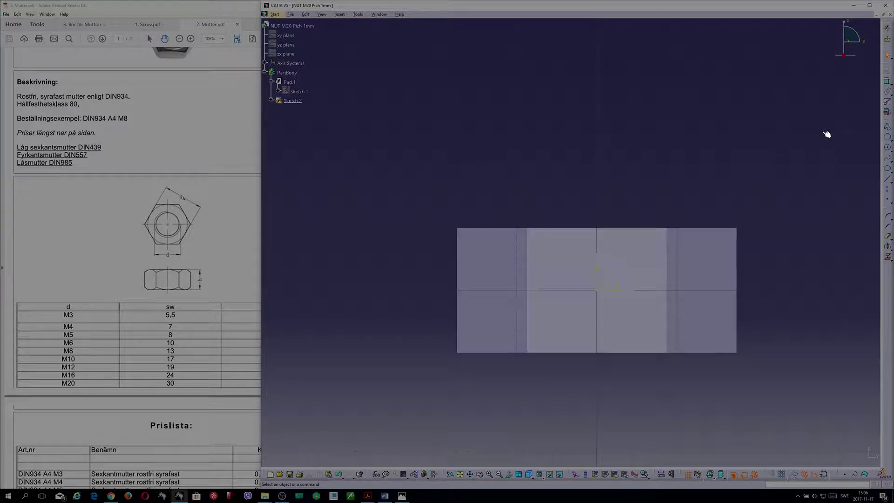
Sketch a closed right-triangle profile across the nut's upper outer corner, with one horizontal and one vertical side outside the body
left_click(887, 126)
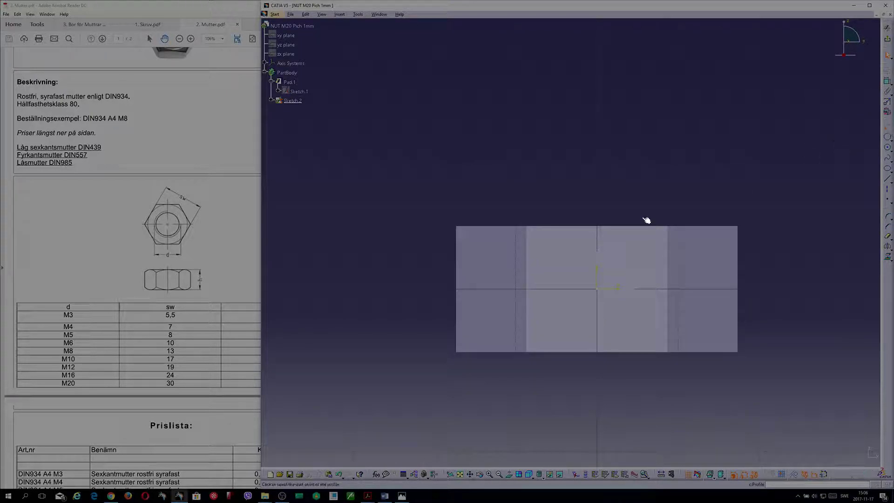
left_click(423, 261)
left_click(499, 212)
left_click(424, 213)
left_click(423, 261)
Dimension the triangle's inner tip horizontally from the vertical axis and set the distance to 30/2 mm
left_click(887, 81)
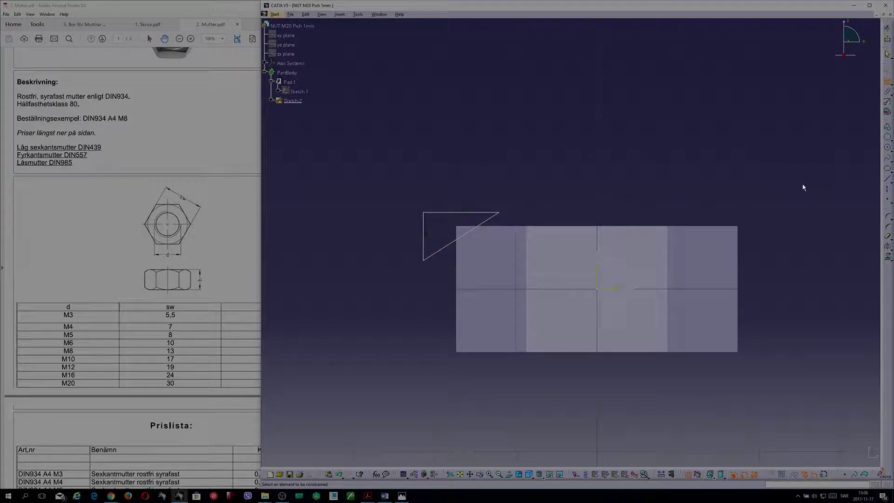
left_click(597, 268)
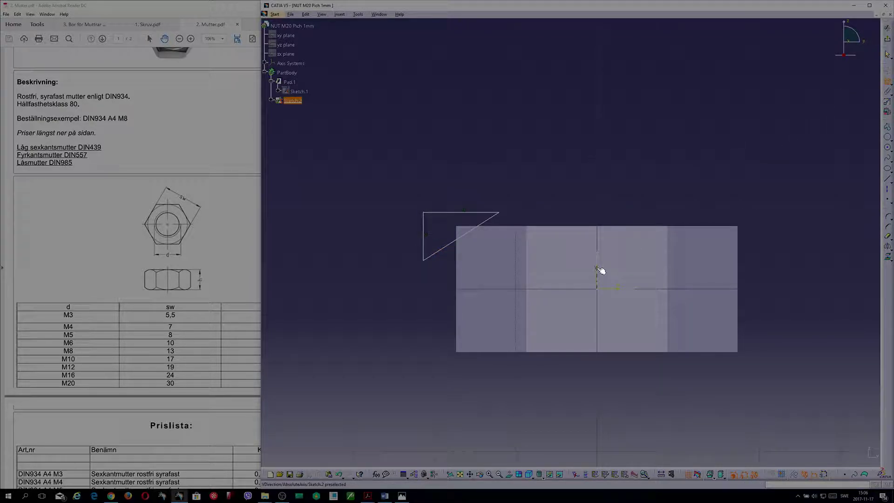
left_click(499, 213)
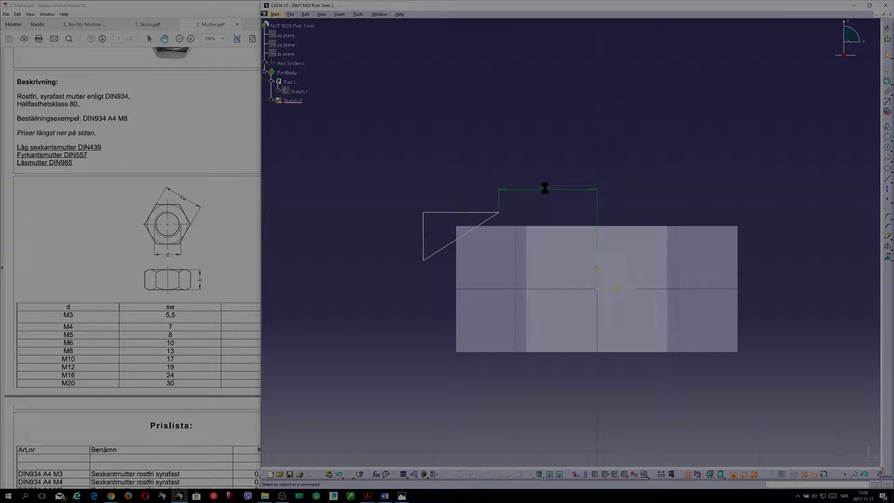
left_click(552, 189)
left_click(544, 191)
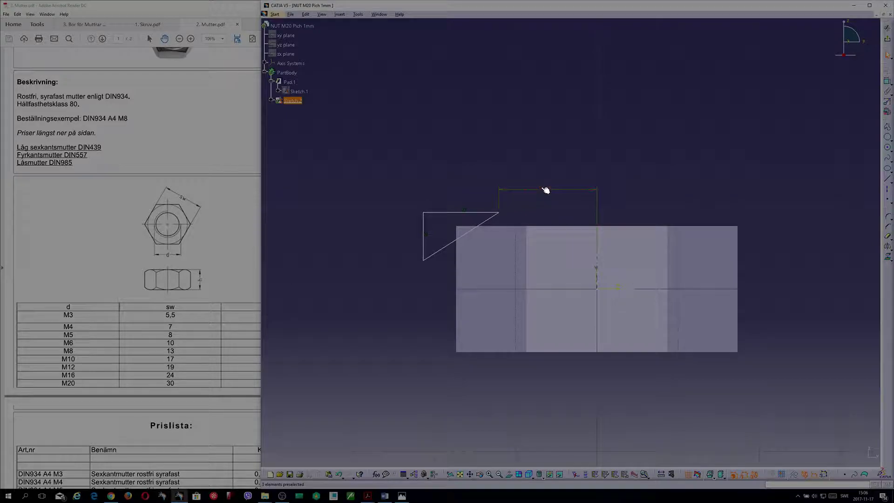
double_click(543, 190)
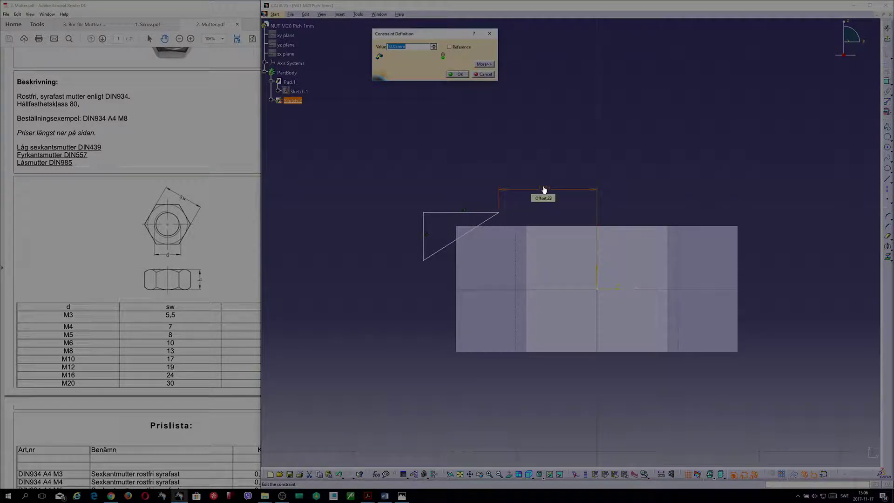
type("30/2")
key("Return")
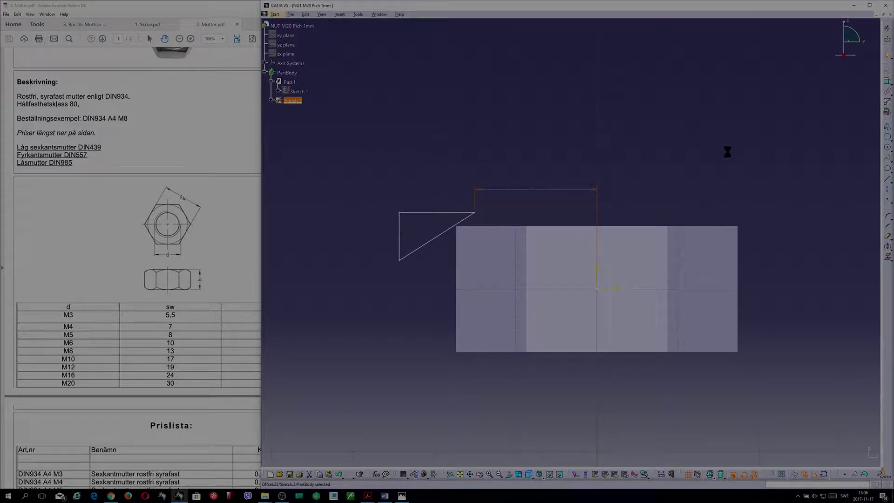
Make the triangle's horizontal side coincident with the nut's upper edge
left_click(887, 82)
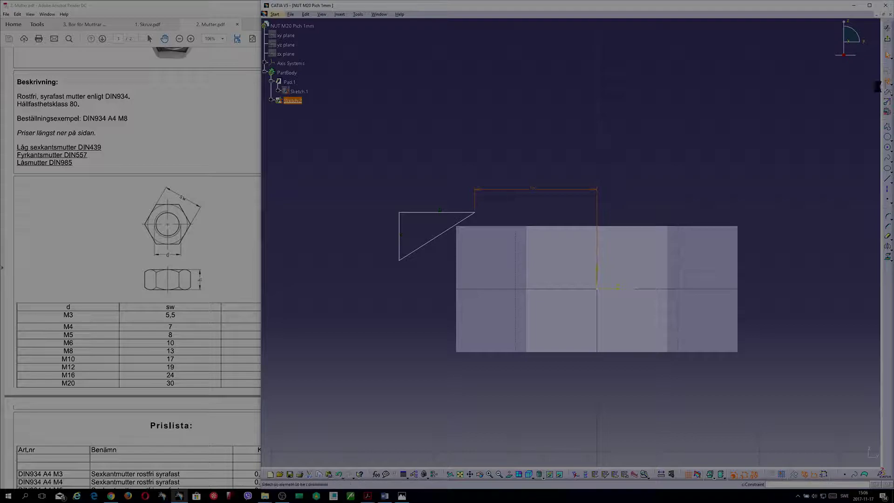
left_click(463, 215)
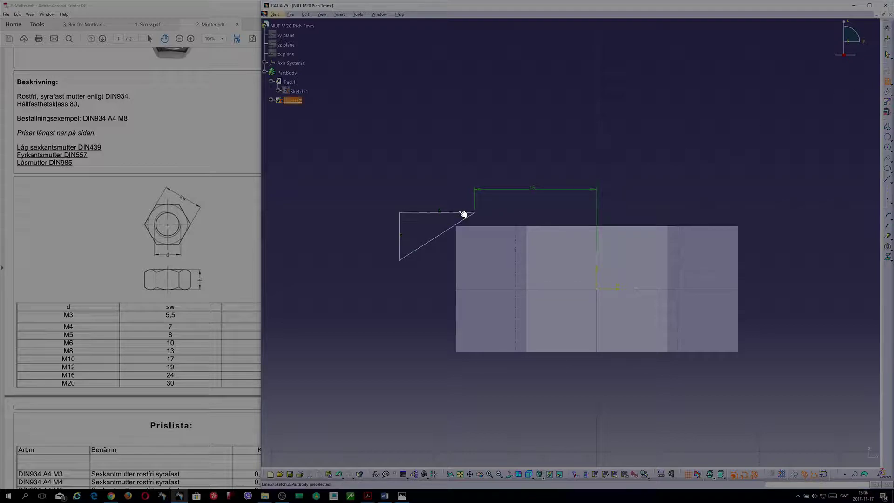
left_click(484, 227)
right_click(491, 210)
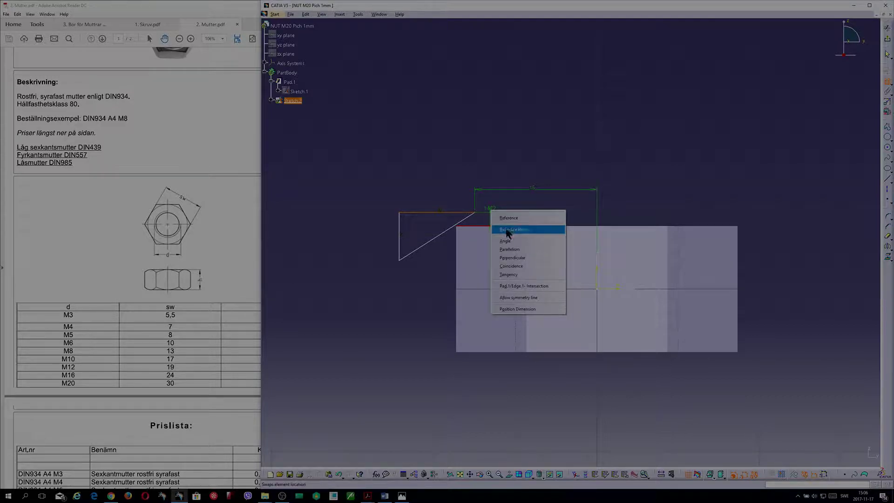
left_click(522, 266)
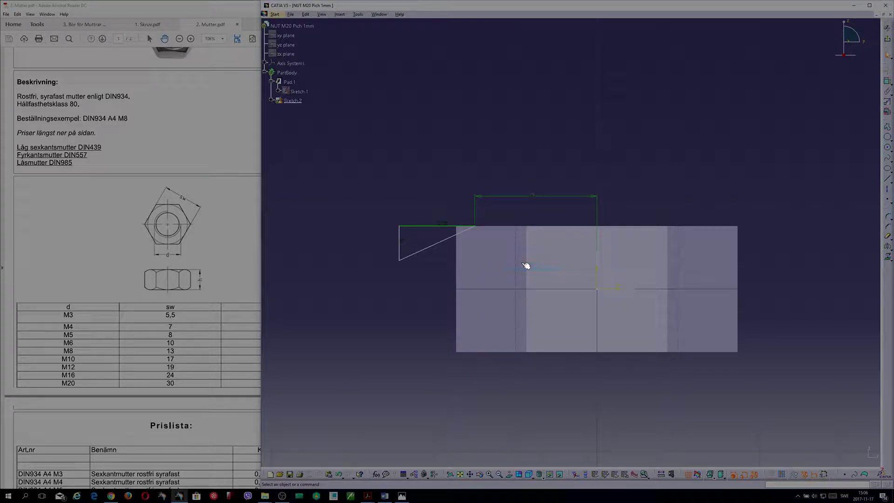
Dimension the angle between the triangle's horizontal and sloping sides and set it to 30 degrees
left_click(886, 84)
left_click(431, 227)
left_click(440, 244)
left_click(425, 240)
double_click(425, 239)
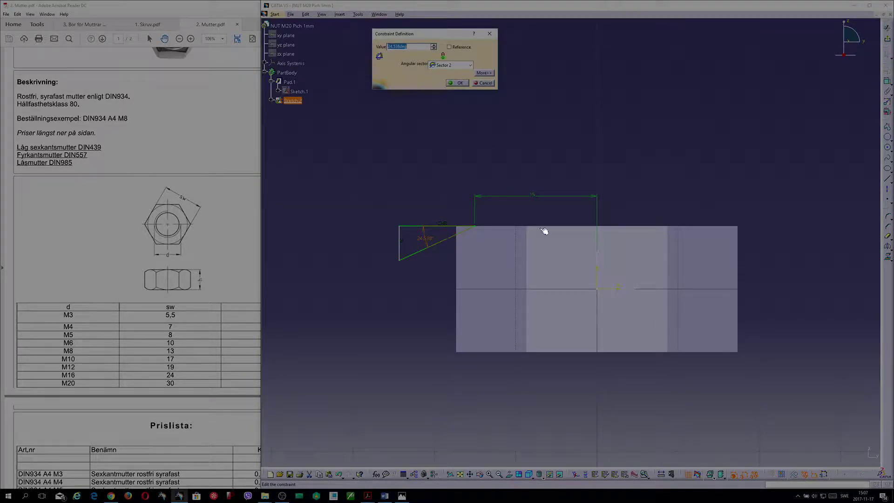
type("30")
key("Return")
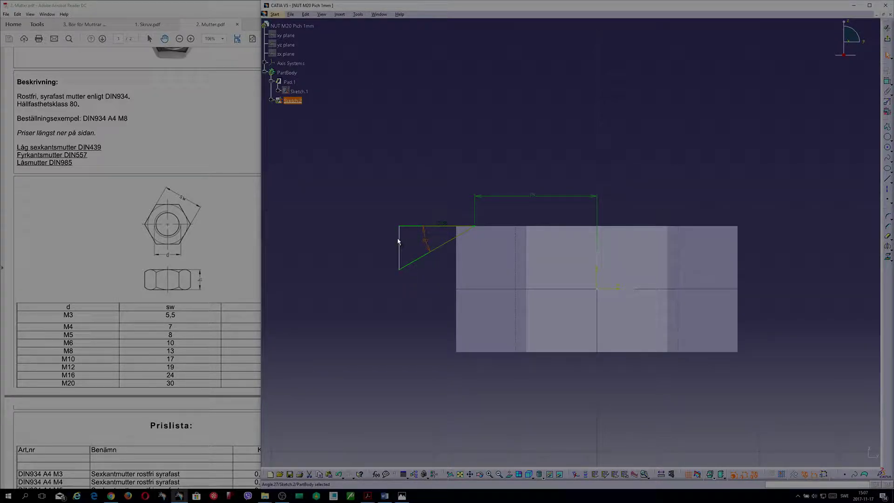
left_click(886, 83)
left_click(399, 254)
left_click(387, 214)
left_click(387, 247)
key("Delete")
left_click(887, 86)
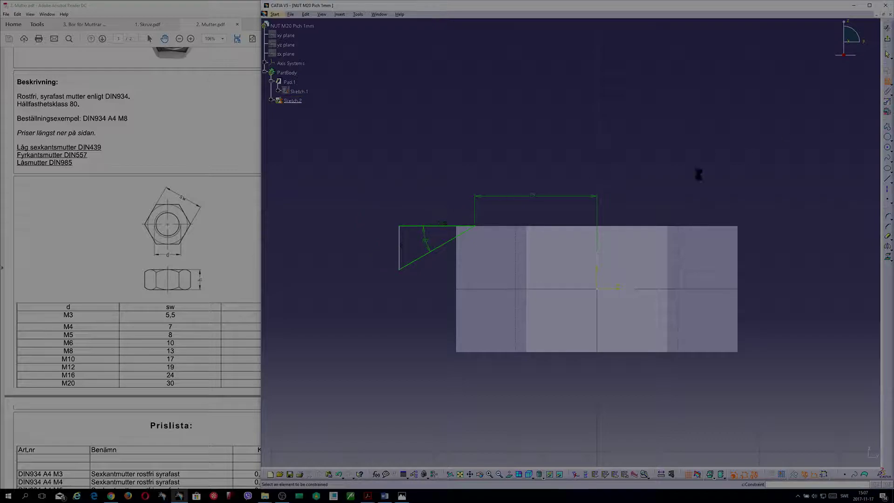
left_click(469, 231)
left_click(399, 243)
left_click(419, 204)
left_click(419, 204)
key("Delete")
Try to make the triangle's vertical side coincident with the nut's outer vertical edge, and undo the constraint
left_click(885, 83)
left_click(456, 278)
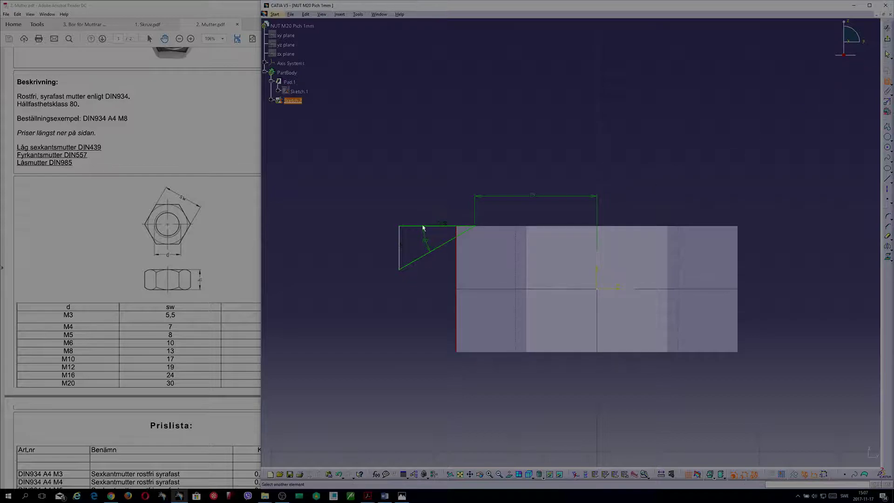
left_click(400, 255)
right_click(419, 278)
left_click(451, 340)
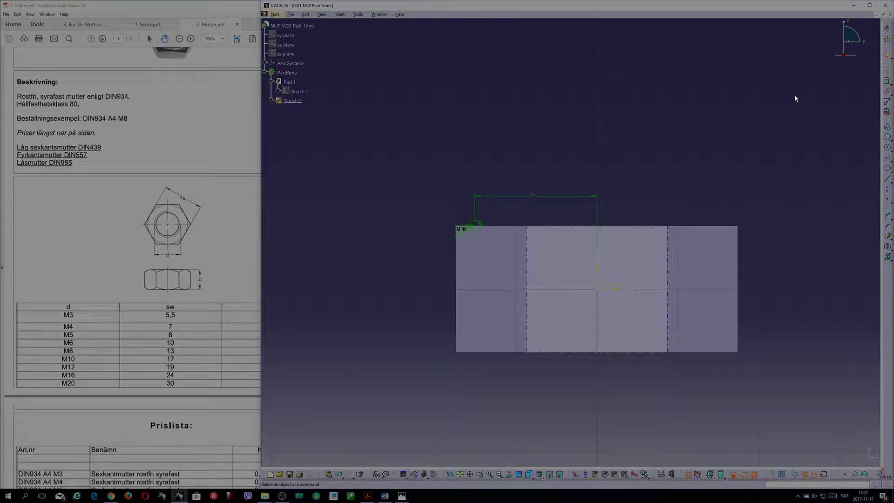
middle_click_drag(418, 183, 416, 187)
left_click_drag(446, 241, 448, 242)
key("ctrl+z")
Mirror the whole triangle profile about the horizontal axis and exit the sketch
middle_click_drag(510, 300, 510, 301)
left_click_drag(355, 196, 499, 284)
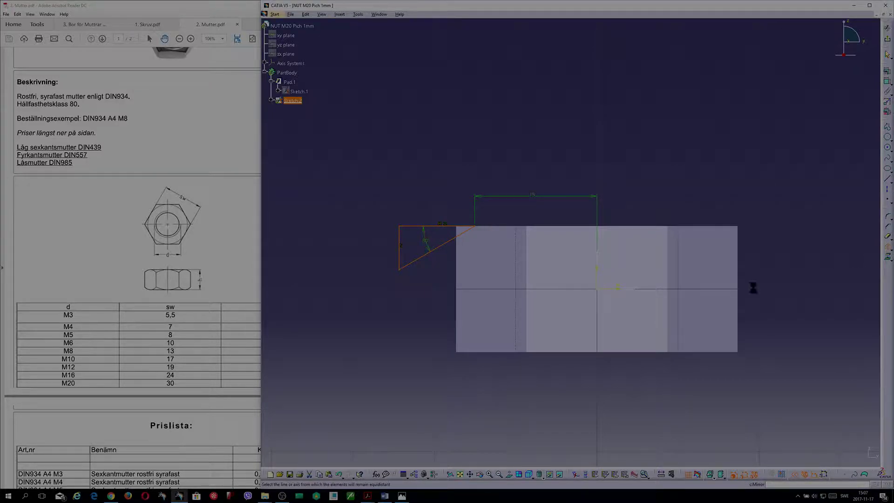
left_click(629, 292)
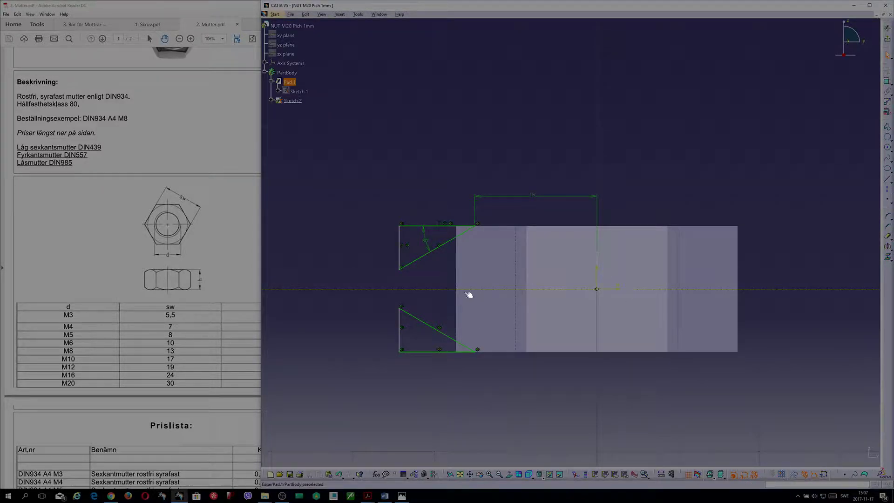
left_click(888, 39)
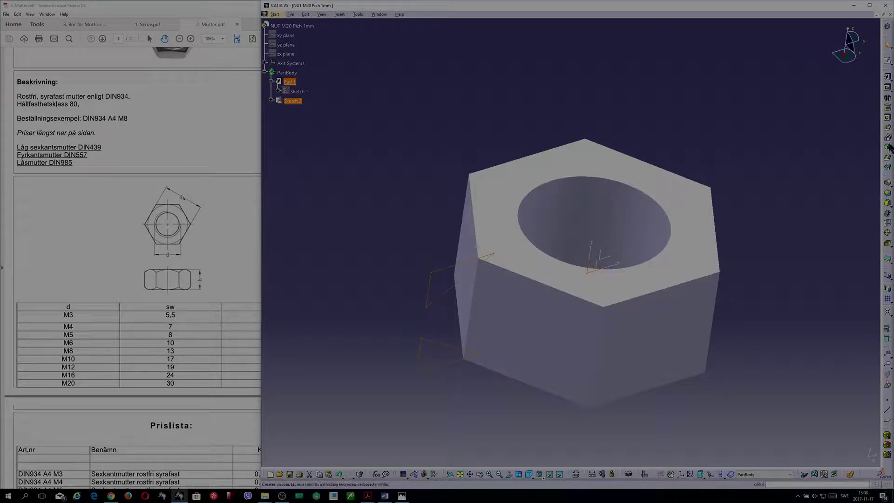
Cut the mirrored triangle profiles as a 360-degree Groove around the nut bore's axis
left_click(888, 108)
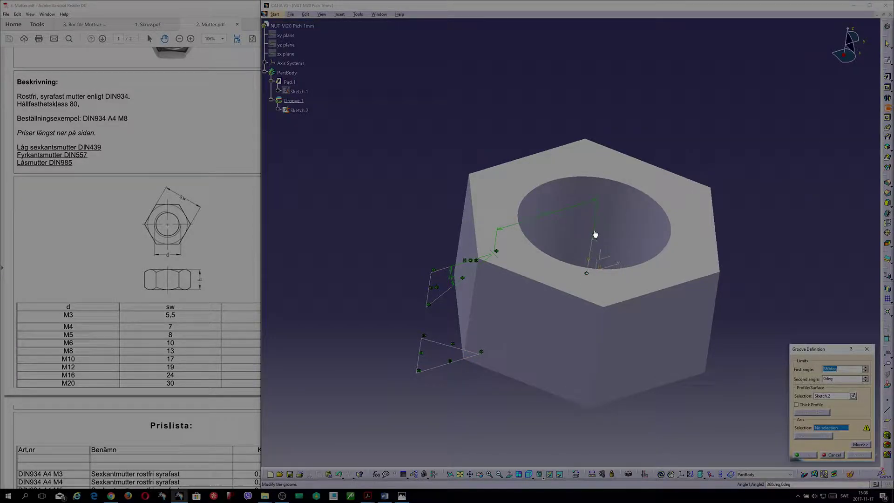
left_click(625, 214)
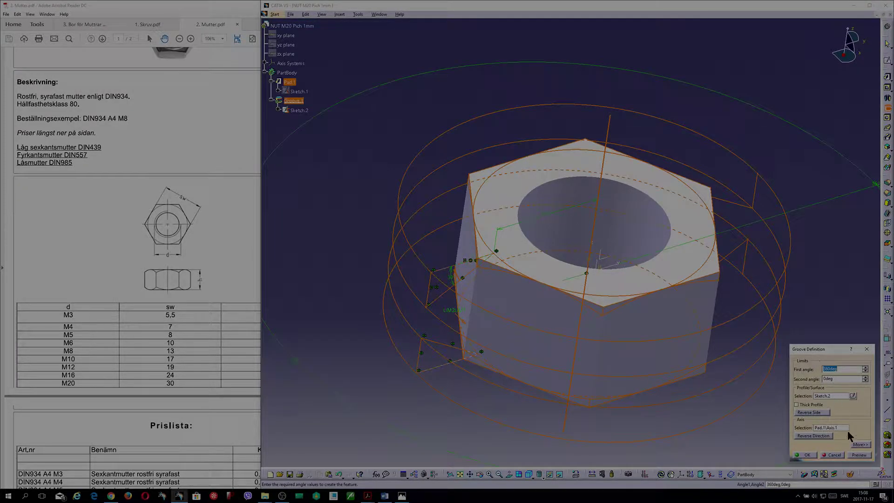
left_click(799, 456)
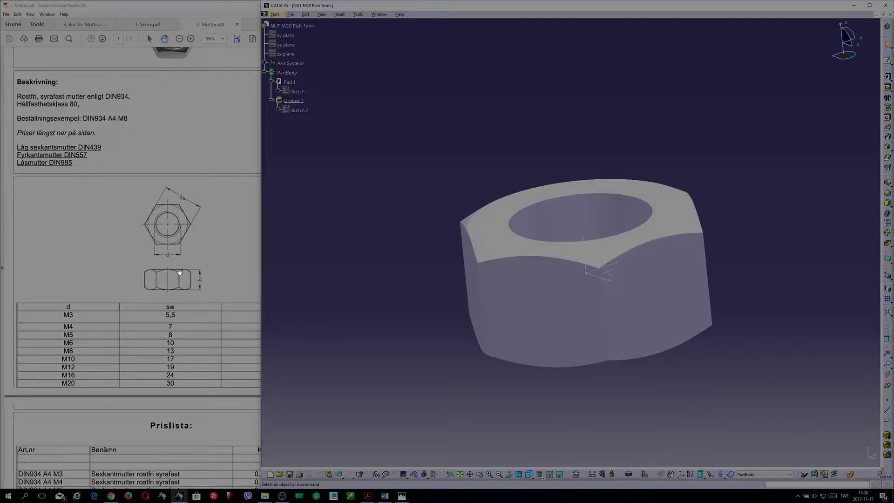
Compare the chamfered nut with the PDF illustration, minimise the PDF and narrow the CATIA window to uncover the Word thread drawing
scroll(184, 204, "up", 3)
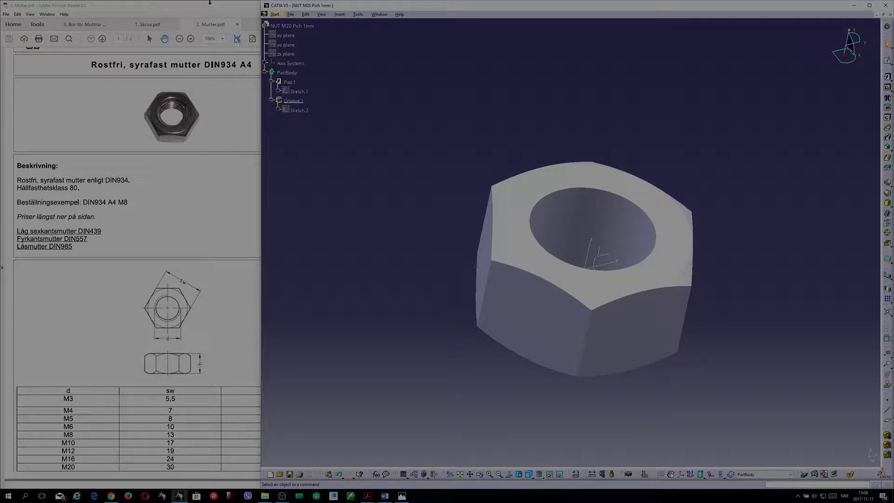
left_click(208, 7)
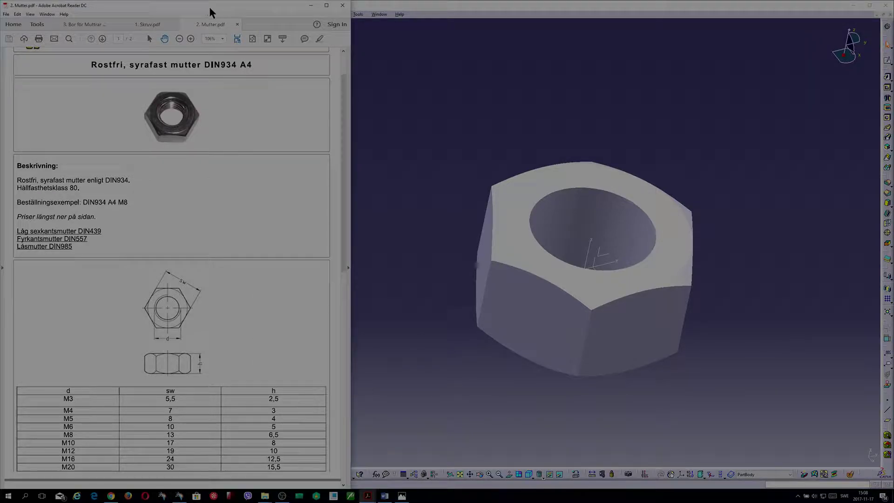
left_click(316, 7)
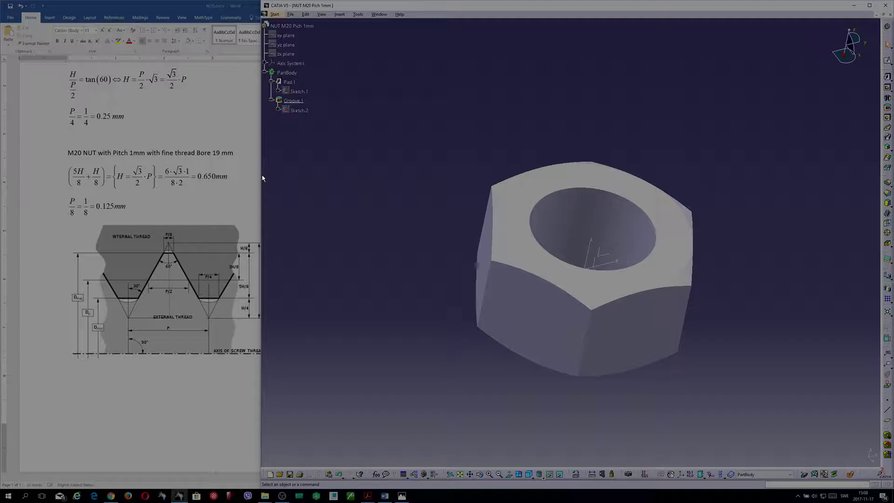
left_click_drag(259, 172, 322, 173)
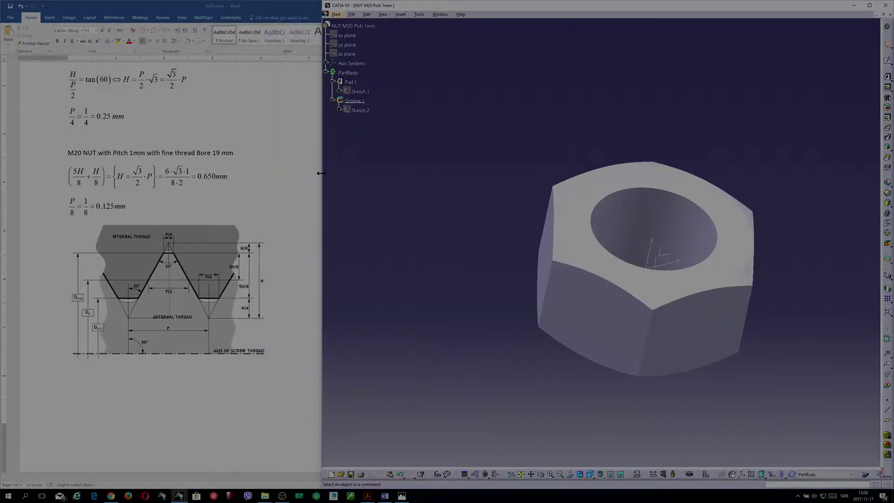
Start a coordinate-type reference point relative to the default origin and set its Z value to 30 mm
middle_click_drag(444, 185, 627, 263)
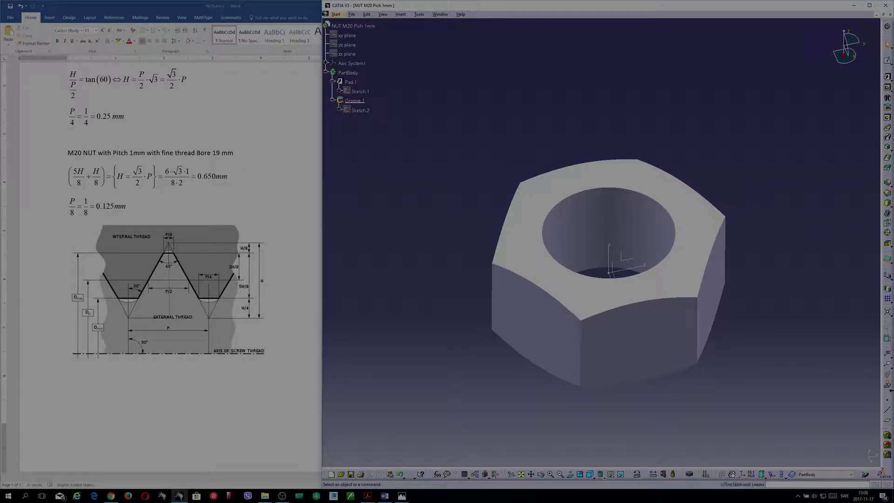
left_click(888, 403)
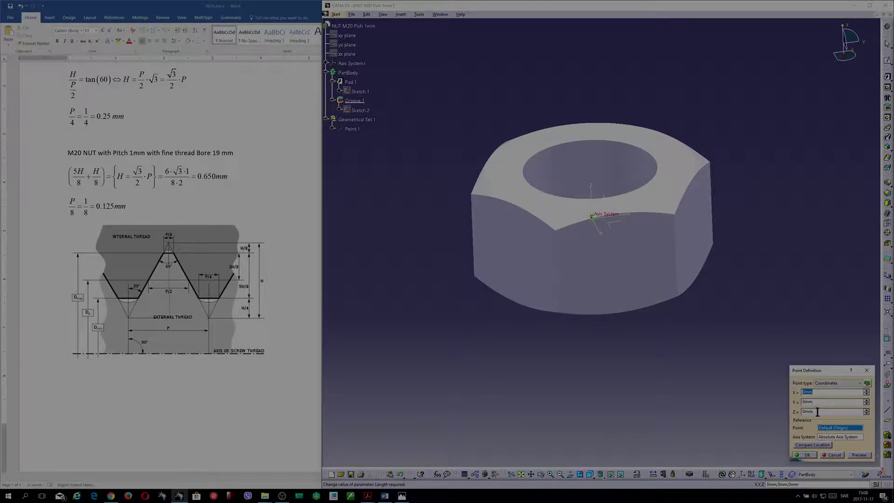
left_click(844, 355)
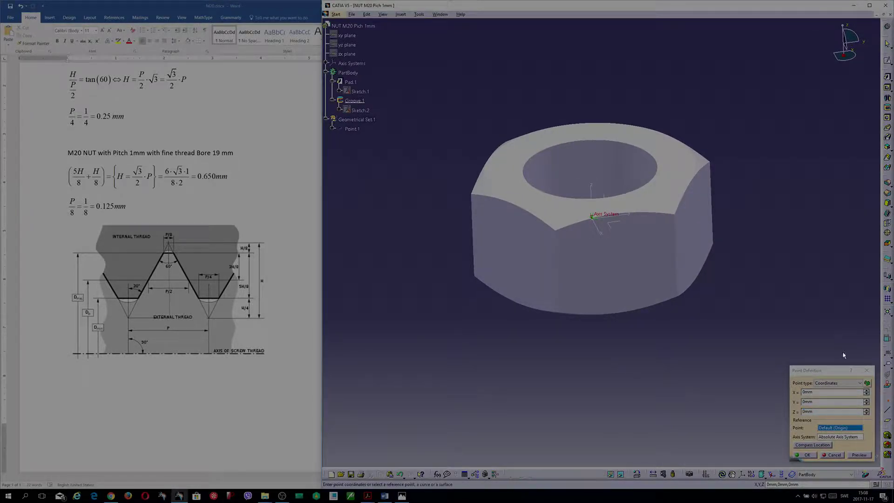
left_click(821, 409)
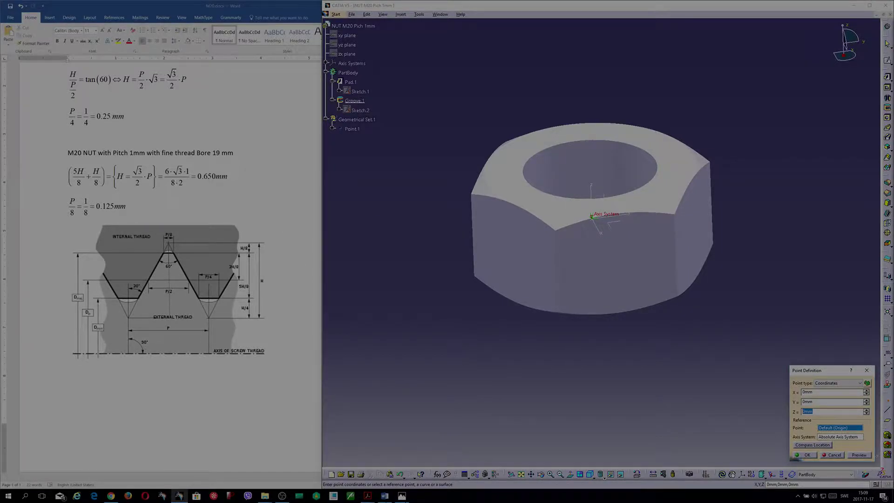
left_click(384, 495)
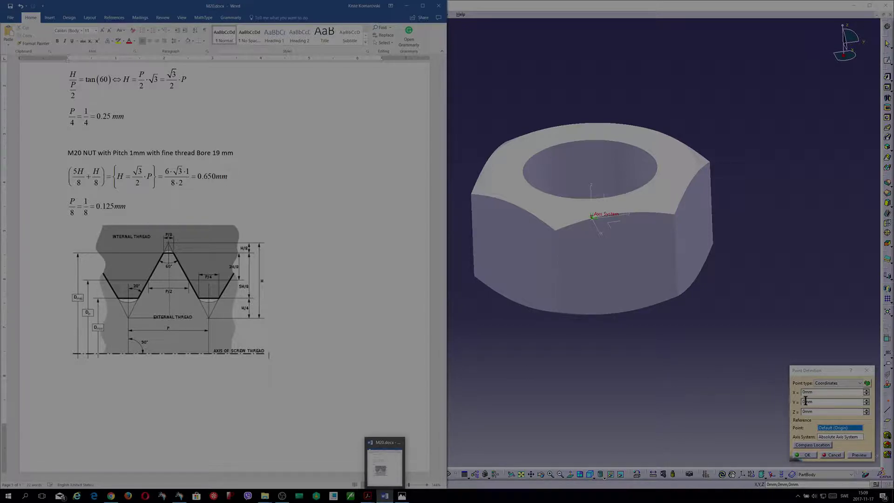
left_click(820, 413)
left_click_drag(830, 413, 796, 411)
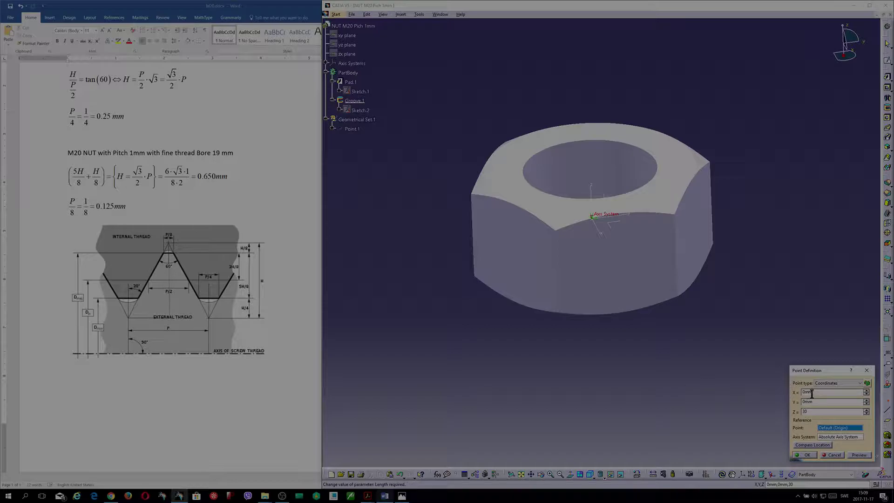
Set the reference point's X coordinate to half the bore diameter, 19/2 mm
left_click_drag(818, 392, 778, 396)
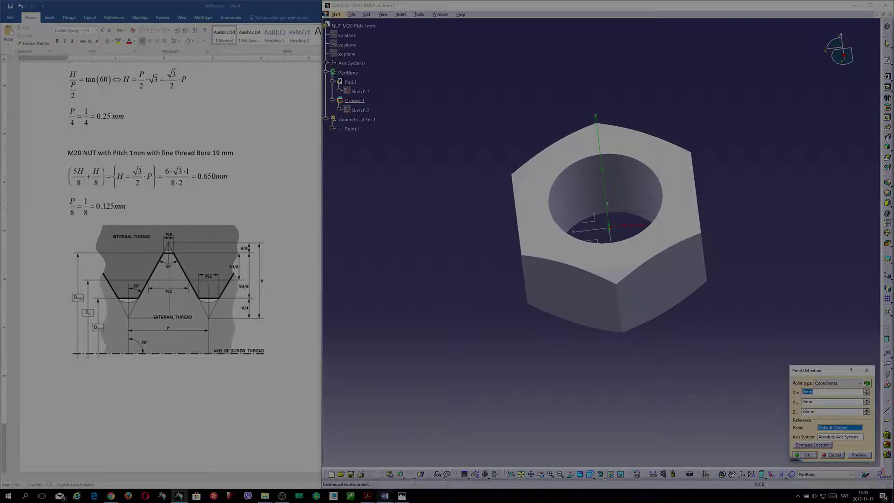
left_click(384, 496)
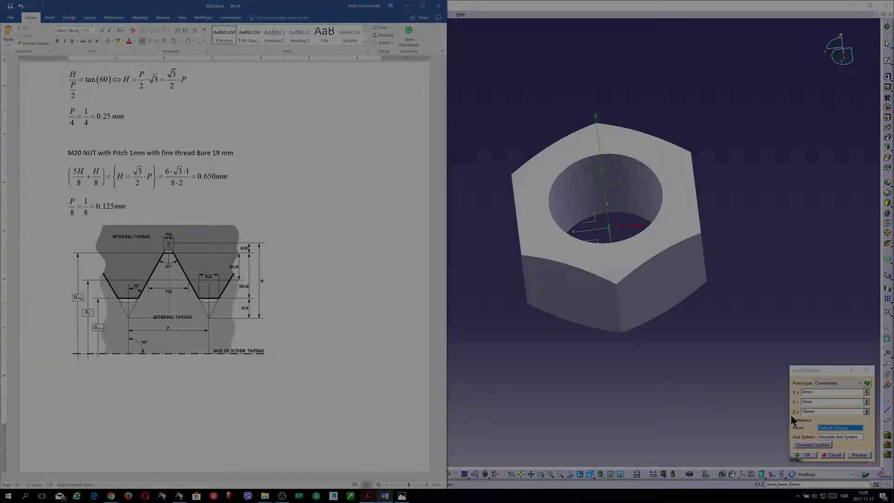
left_click(816, 393)
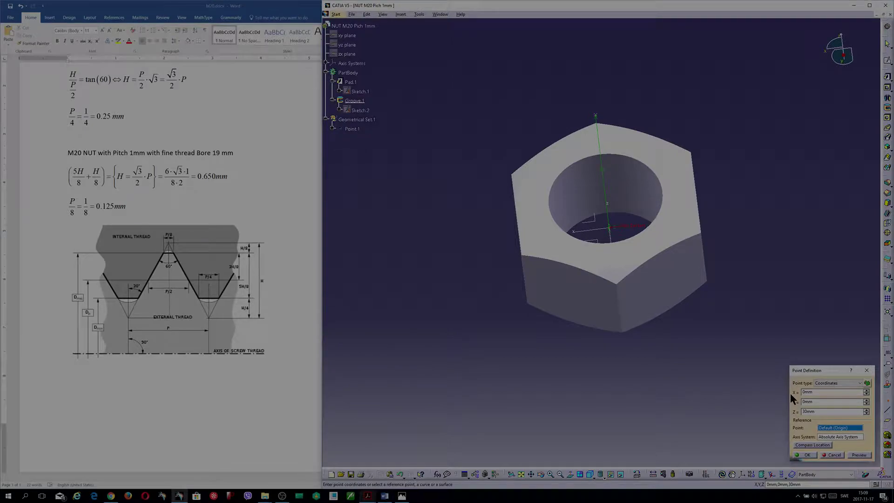
double_click(815, 393)
type("19/2")
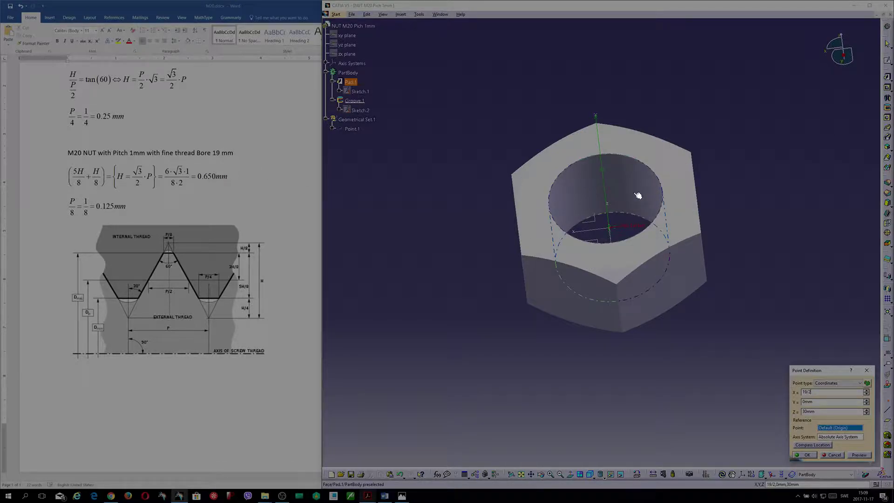
Preview the reference point with Z at 15 mm, lower Z to just above the nut's top face, and create the point
middle_click_drag(607, 200, 797, 373)
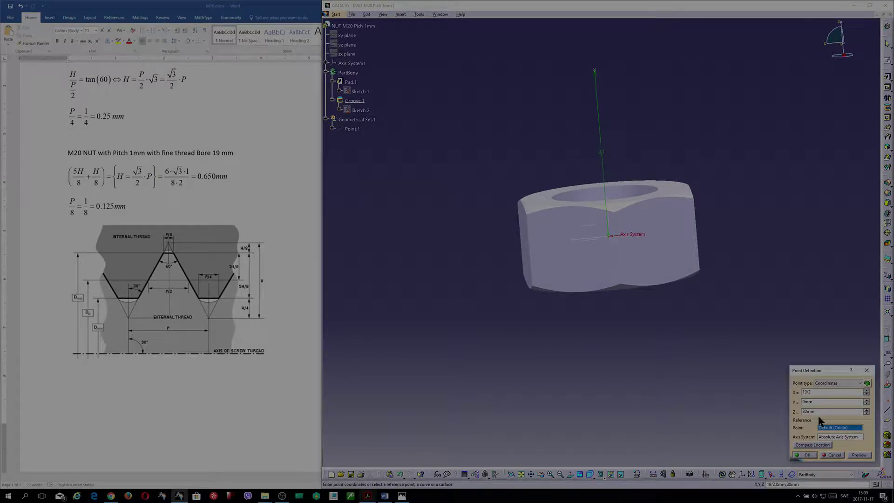
double_click(818, 412)
left_click(859, 455)
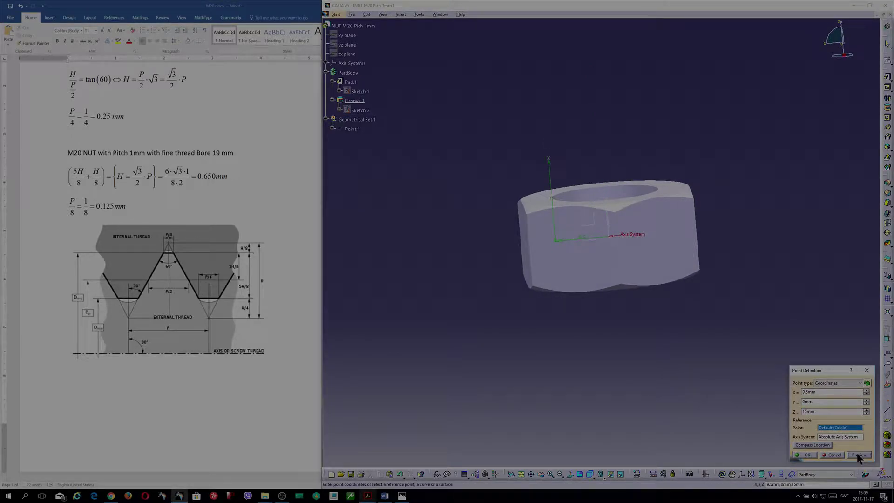
double_click(823, 411)
left_click(803, 455)
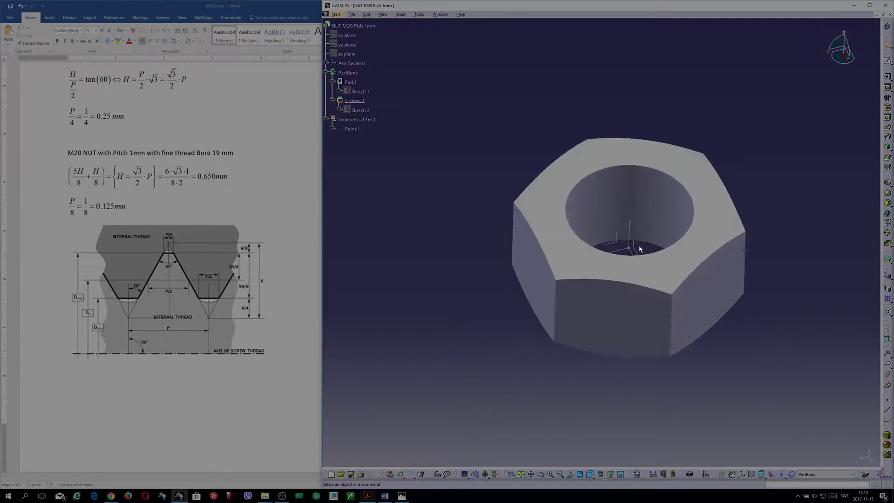
Chamfer the two circular edges of the nut's bore with a length of 1 mm and an angle of 45 degrees
left_click(618, 241)
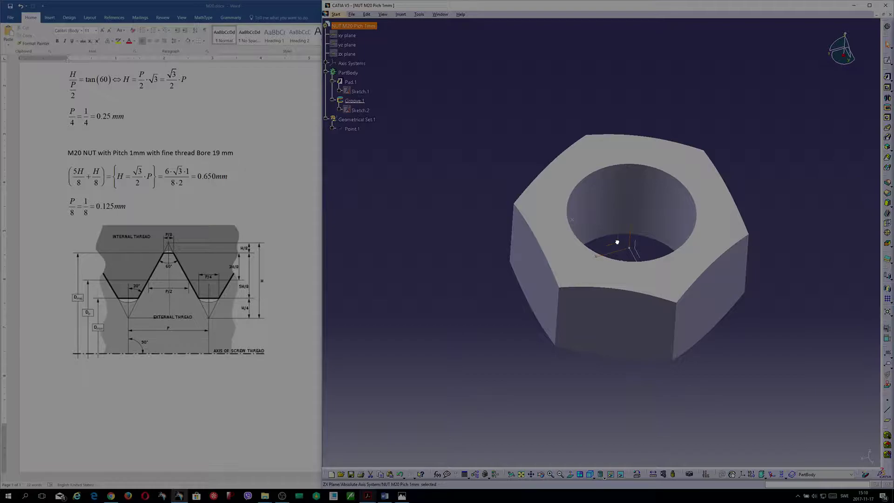
left_click(829, 229)
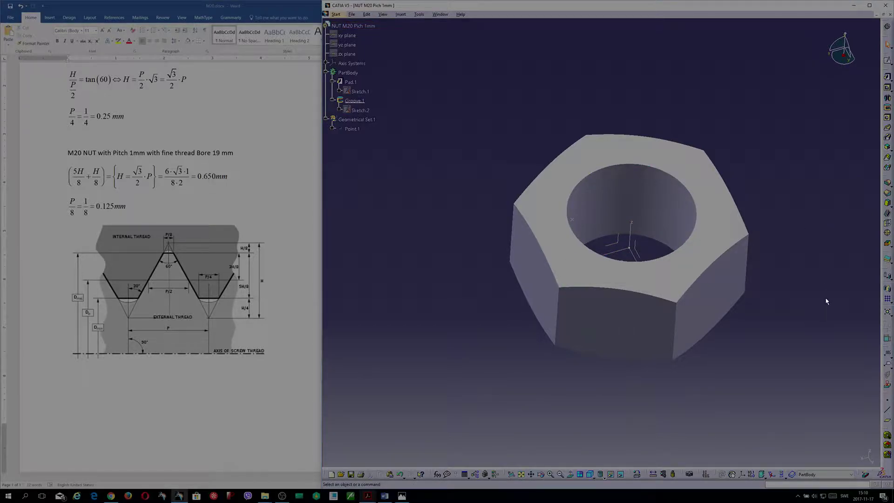
left_click(889, 194)
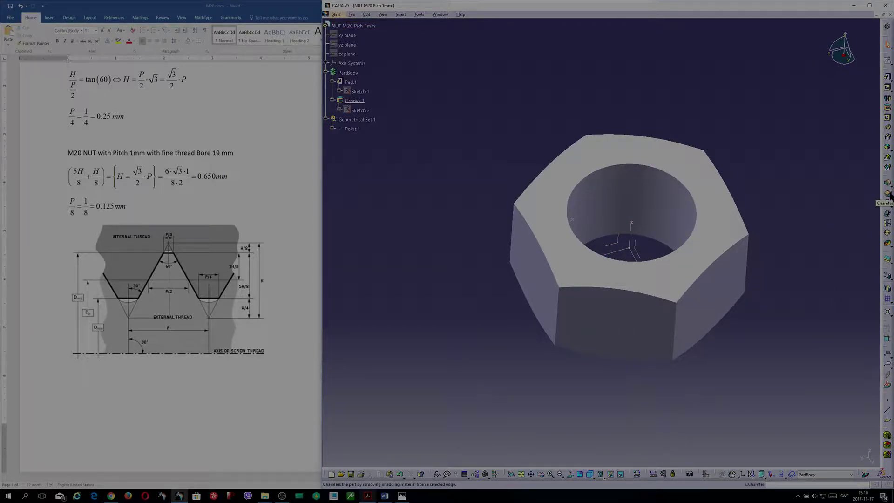
left_click(694, 195)
middle_click_drag(709, 239, 707, 264)
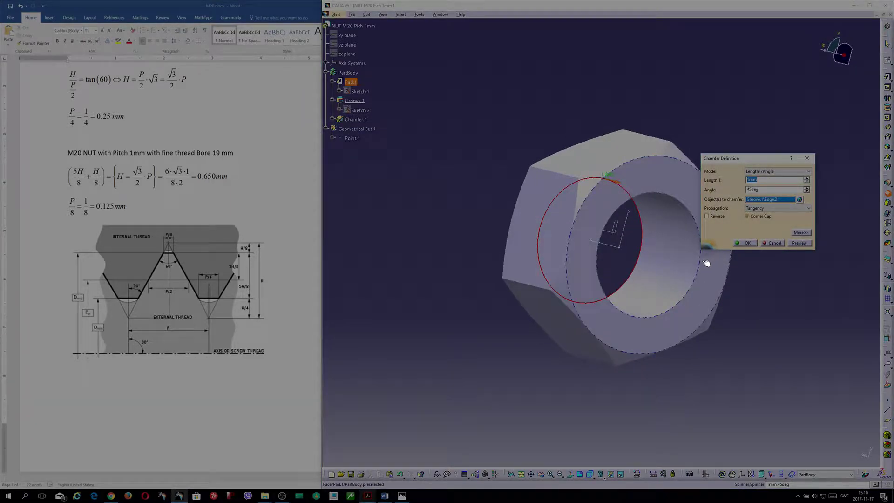
left_click(701, 269)
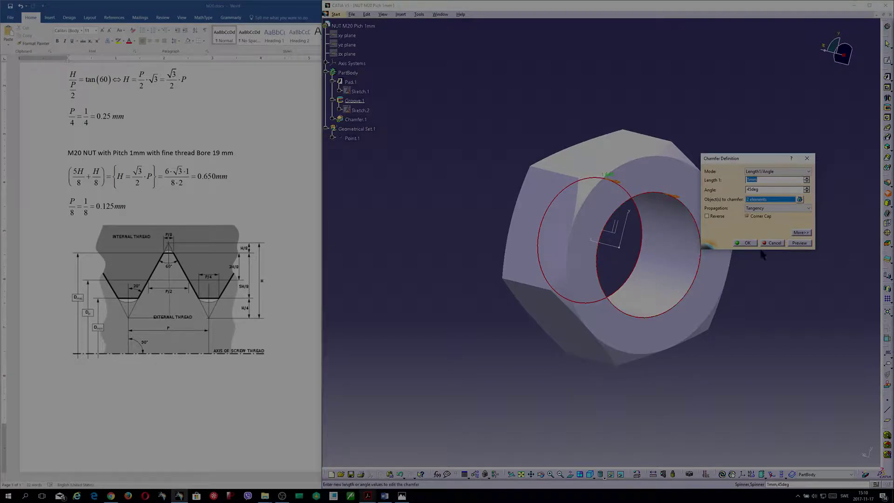
left_click(752, 242)
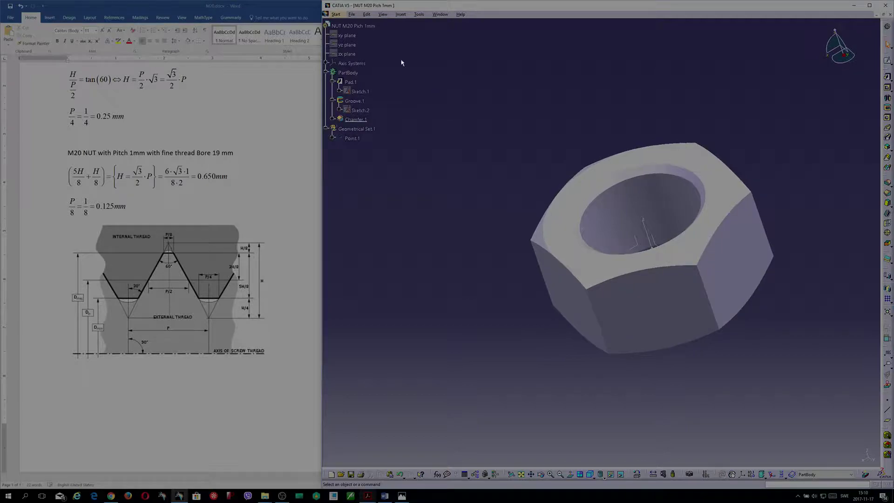
Switch to the Wireframe and Surface Design workbench and start a Helix with the reference point as its starting point
left_click(336, 15)
mouse_move(354, 31)
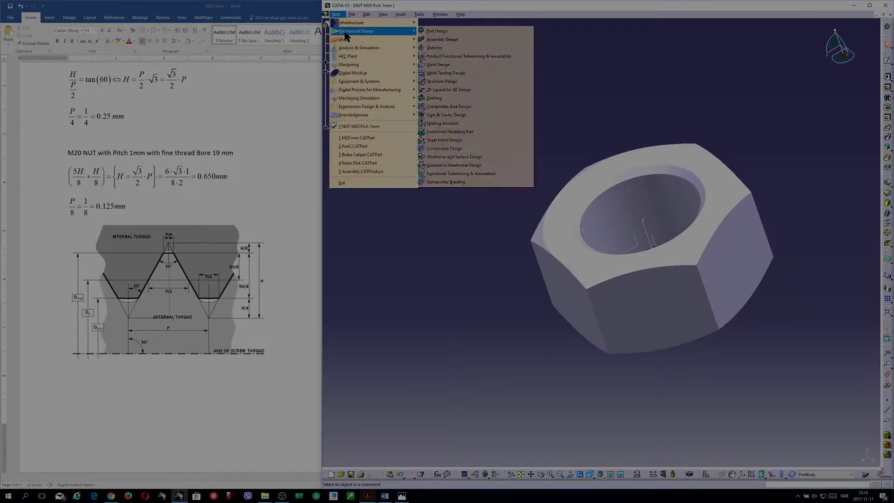
left_click(482, 158)
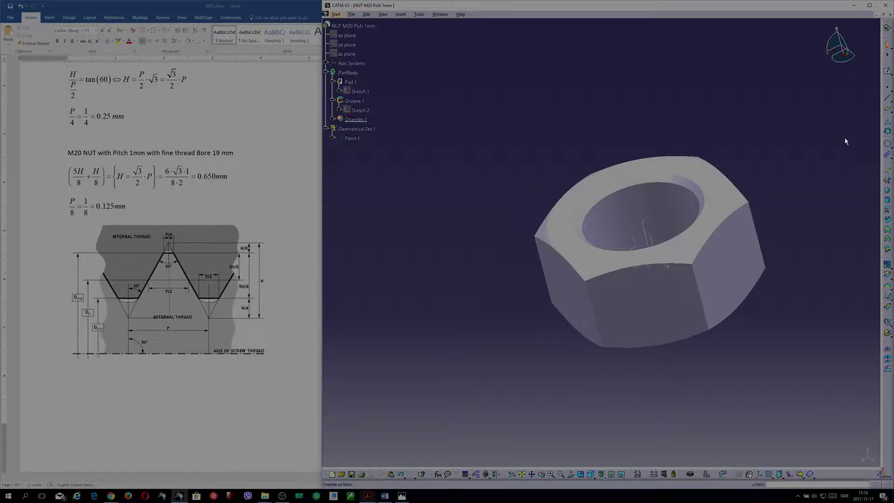
left_click(891, 160)
left_click(887, 166)
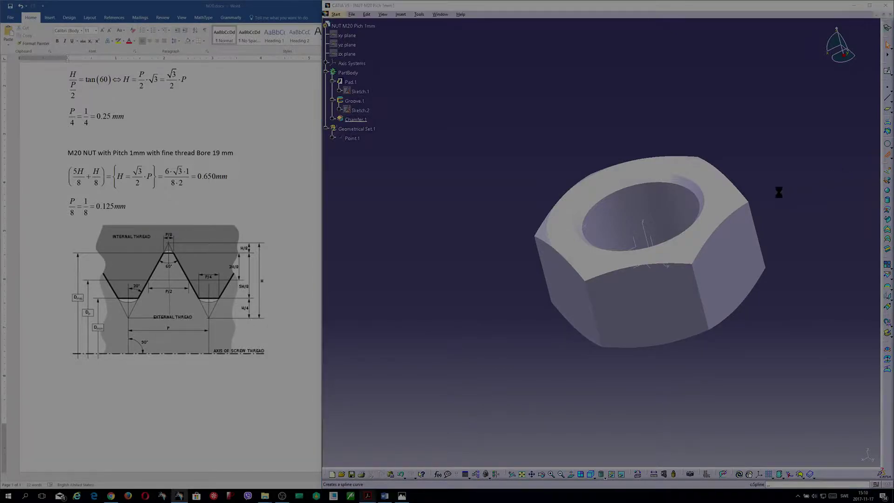
left_click(587, 227)
middle_click_drag(646, 225, 847, 273)
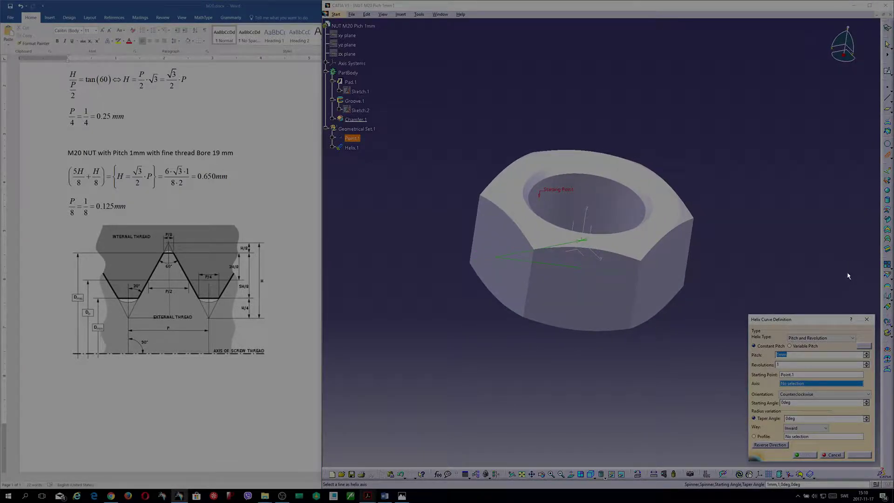
Define the helix by Height and Pitch with a constant 1 mm pitch and use the absolute Z axis as its axis
left_click(848, 337)
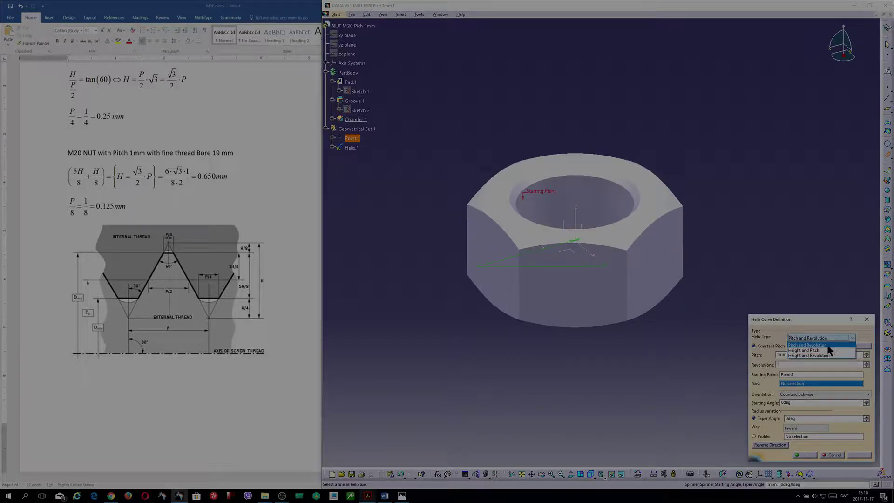
left_click(813, 350)
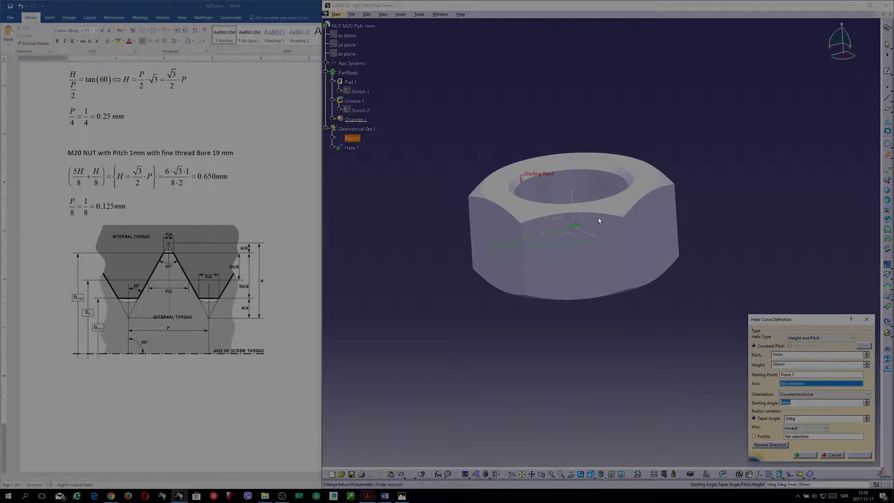
left_click(805, 384)
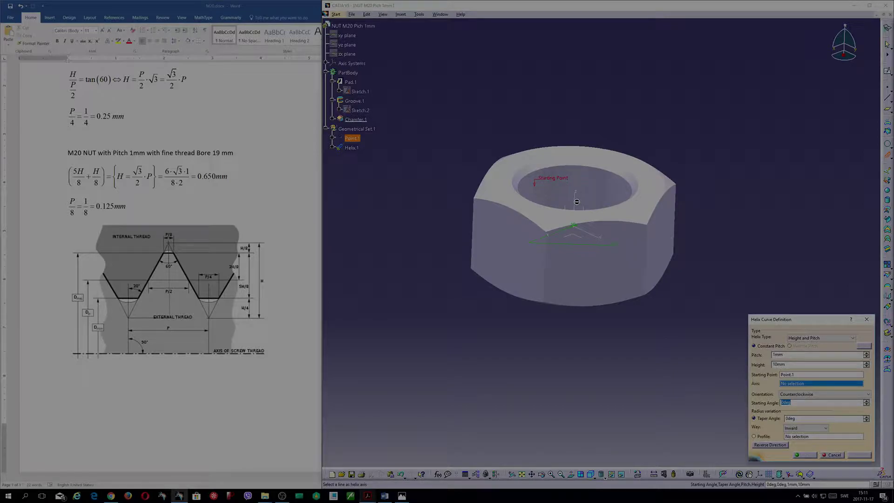
middle_click_drag(579, 198, 802, 357)
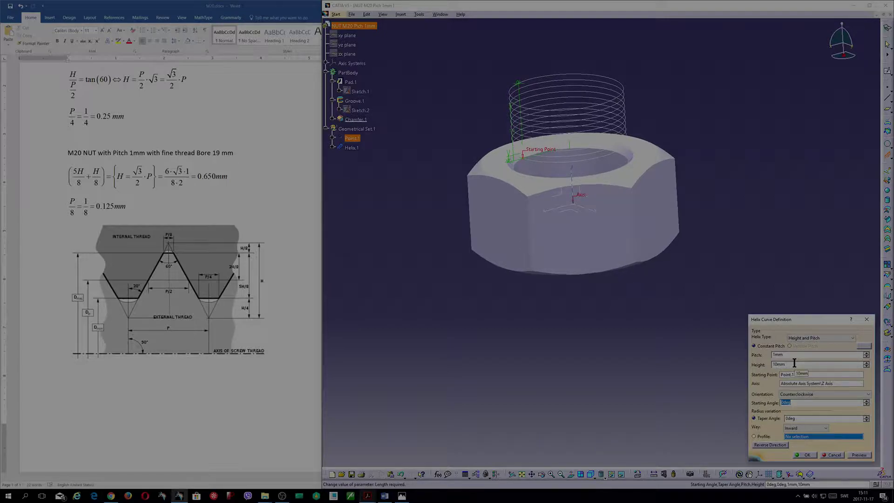
Set the helix height to 25 mm and reverse its direction so it runs down through the nut
left_click_drag(795, 363, 758, 362)
type("25")
left_click(861, 456)
middle_click_drag(806, 365, 698, 206)
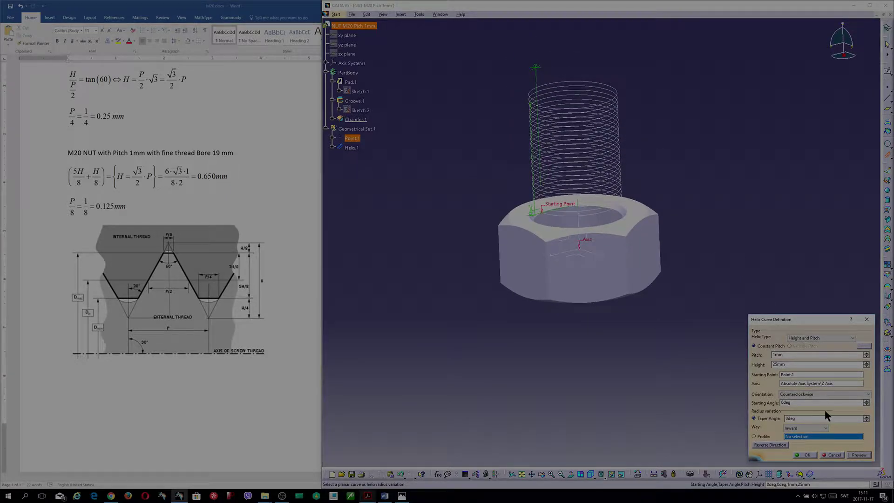
left_click(779, 444)
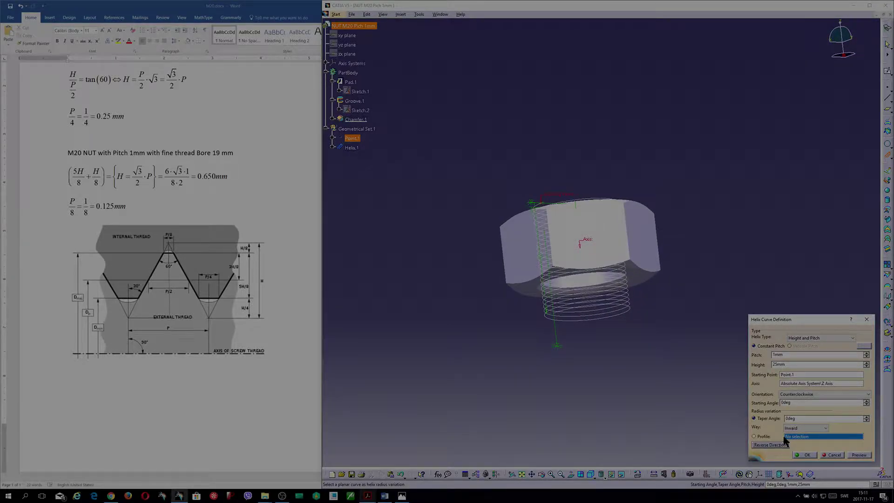
Shorten the helix height to 20 mm and create the curve
left_click_drag(804, 365, 758, 365)
type("20")
left_click(698, 377)
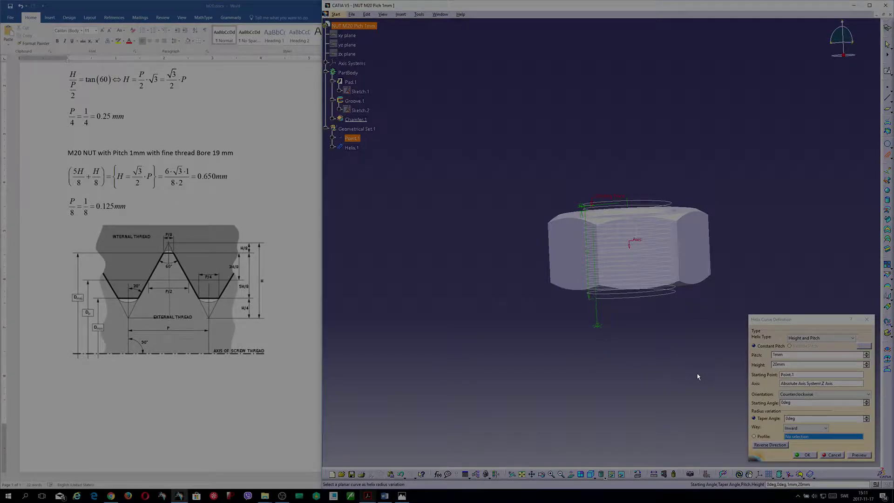
left_click(811, 453)
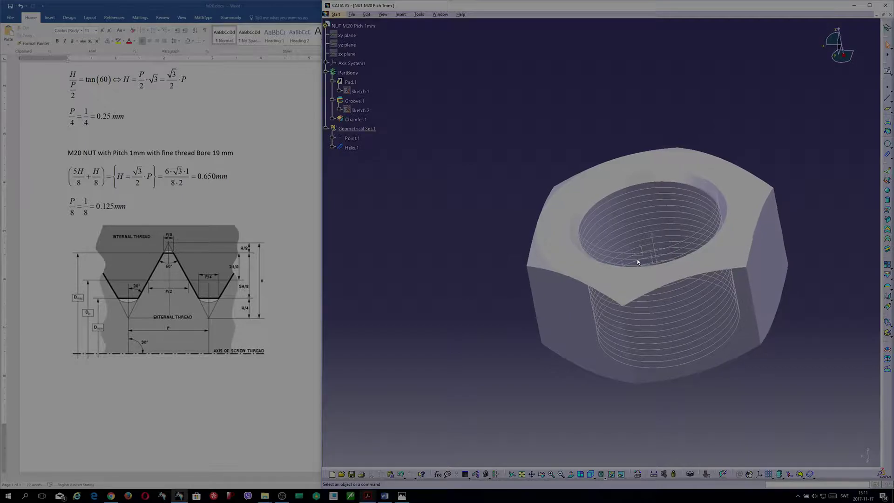
Sketch a closed triangle with a horizontal base around the helix start point on the ZX plane, maximising the CATIA window while drawing
left_click(642, 257)
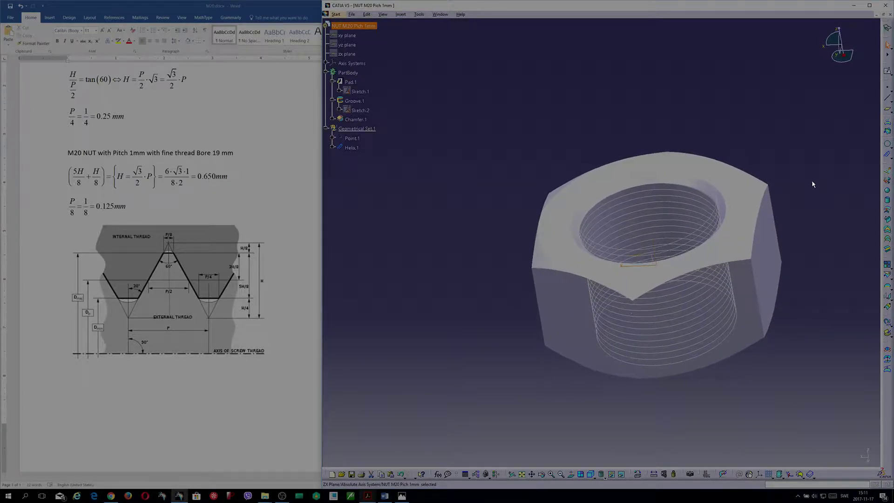
left_click(888, 73)
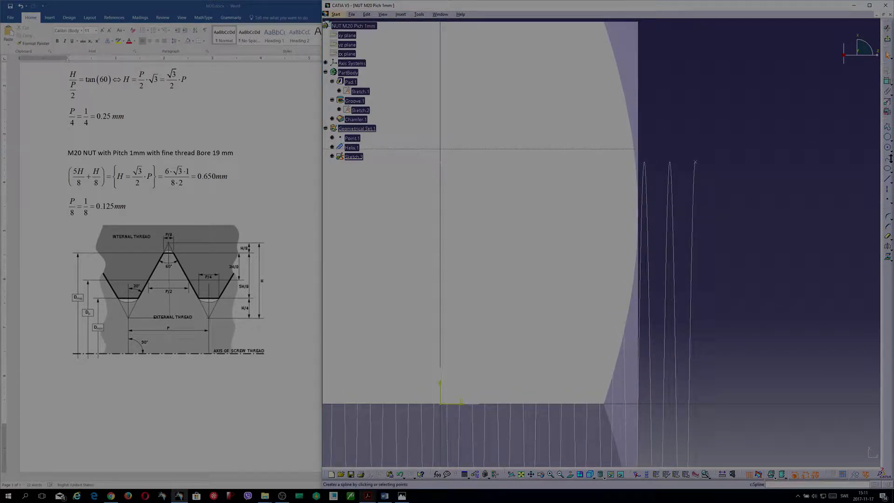
left_click(888, 128)
left_click(691, 126)
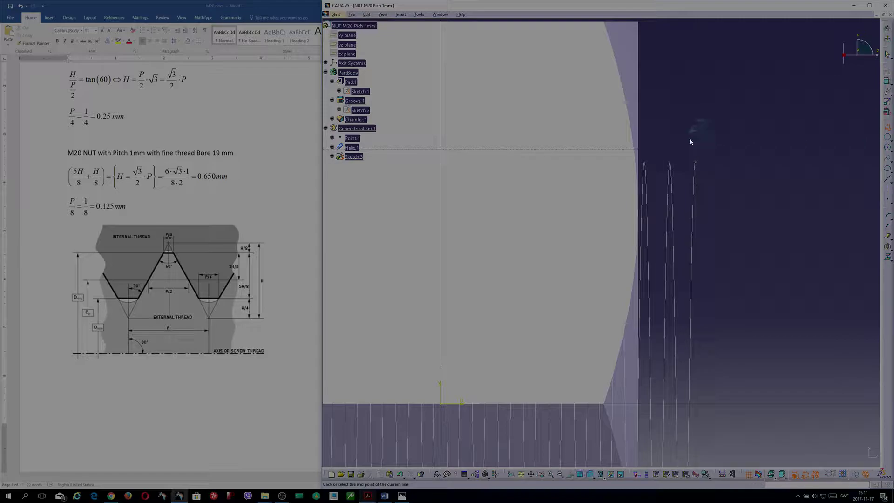
left_click(671, 183)
left_click(726, 183)
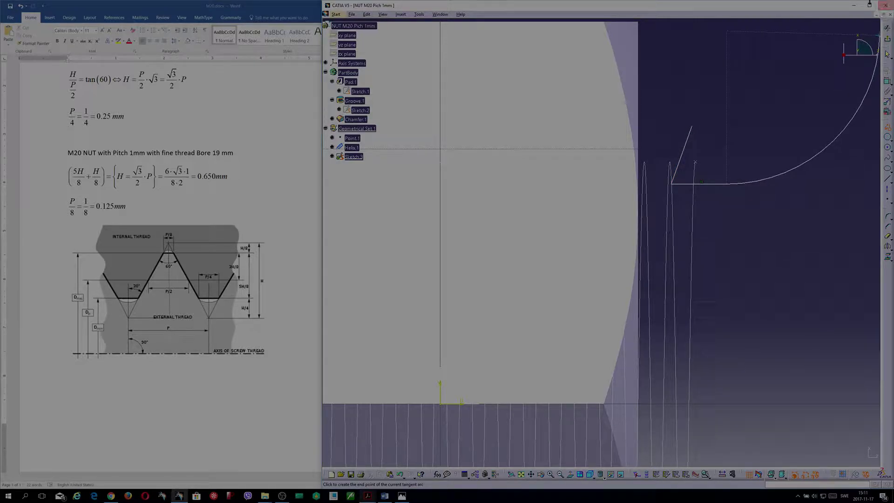
left_click(869, 5)
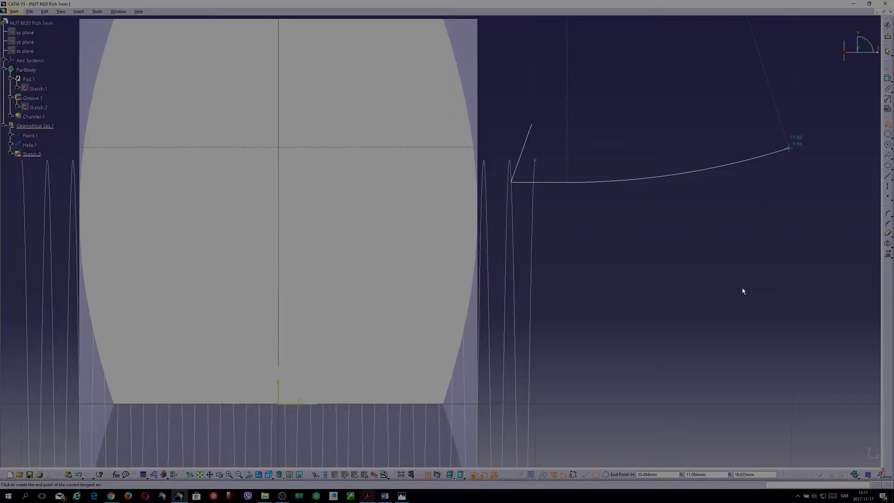
left_click(585, 474)
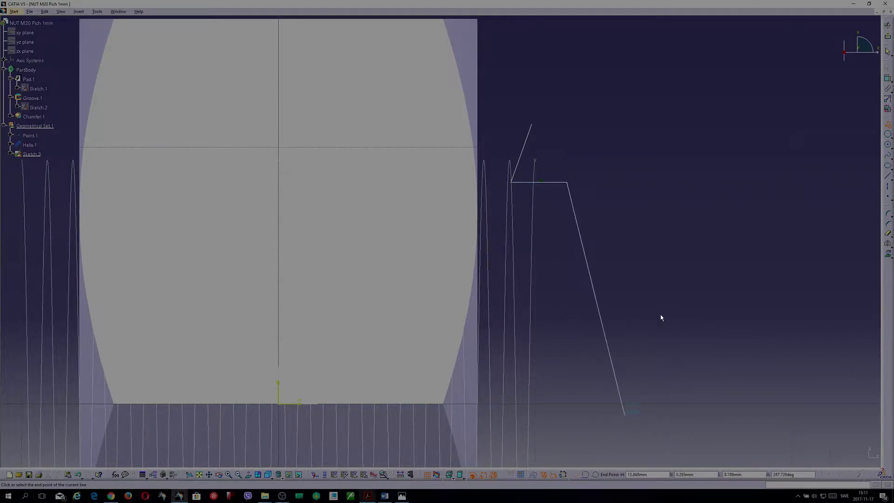
left_click(532, 123)
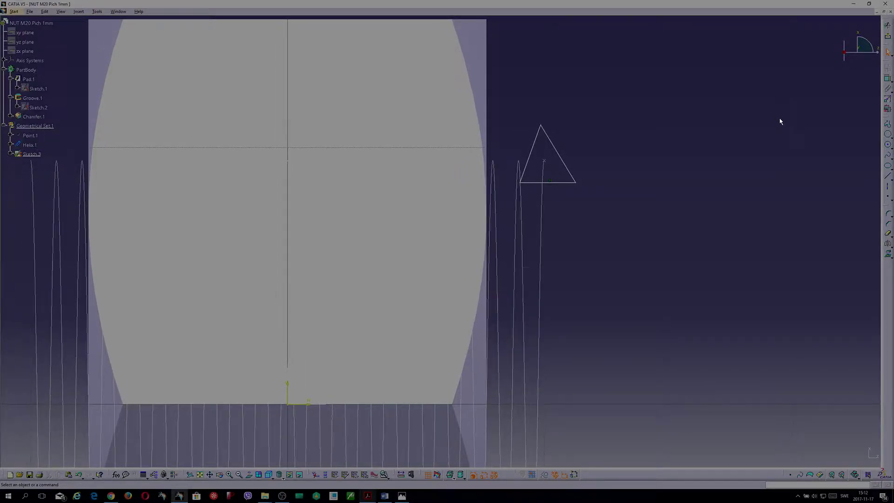
Check with Sketch Analysis whether the triangular profile is closed
left_click(97, 12)
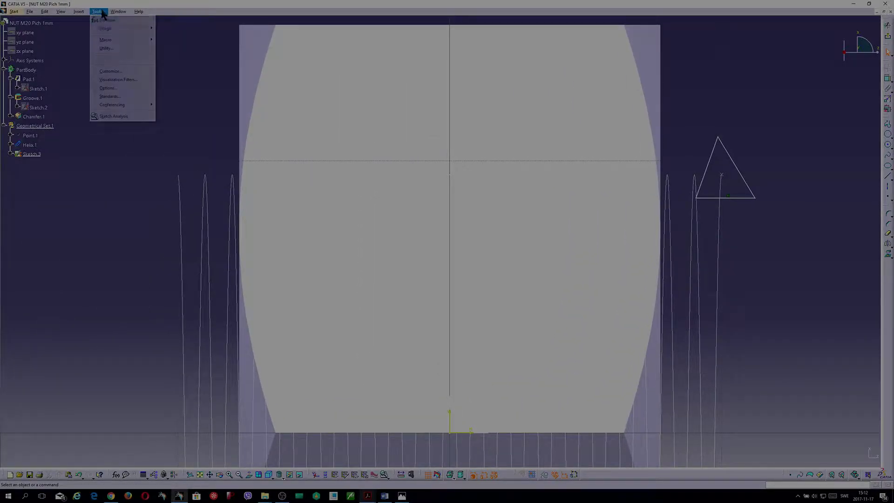
left_click(117, 117)
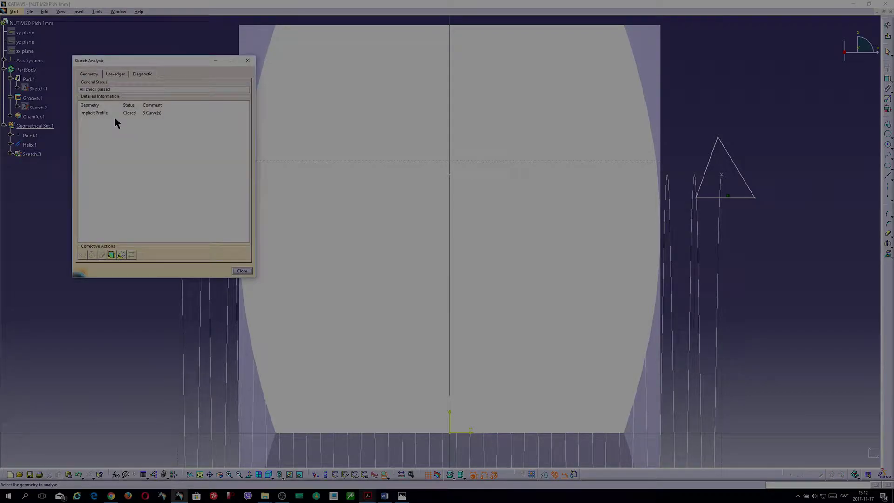
left_click(130, 112)
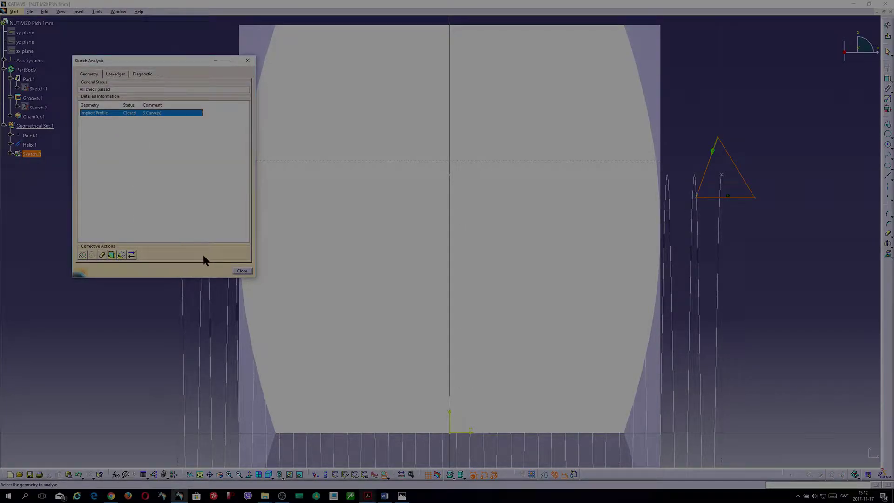
left_click(243, 272)
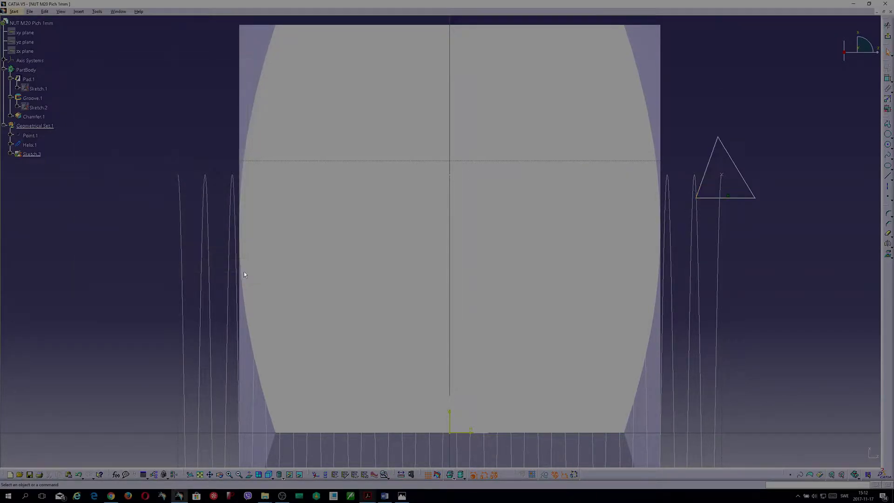
Constrain the angle between the triangle's base and its right side to 60deg
scroll(844, 166, "up", 3)
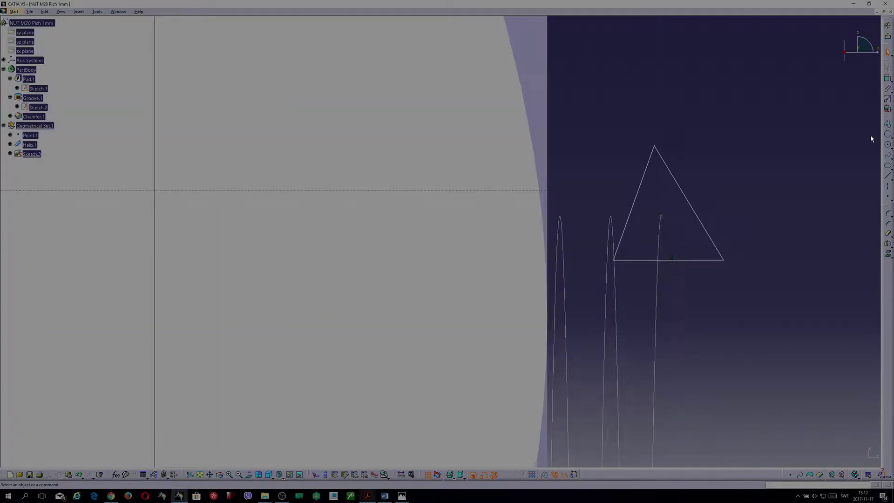
left_click(887, 79)
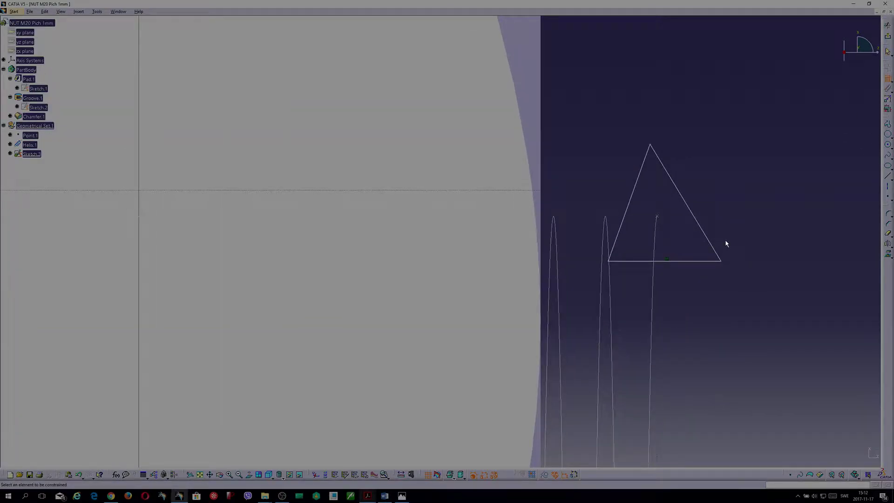
left_click(719, 250)
left_click(705, 261)
left_click(703, 254)
type("60deg")
key("Return")
Constrain the angle between the triangle's left side and its base to 60deg
left_click(618, 235)
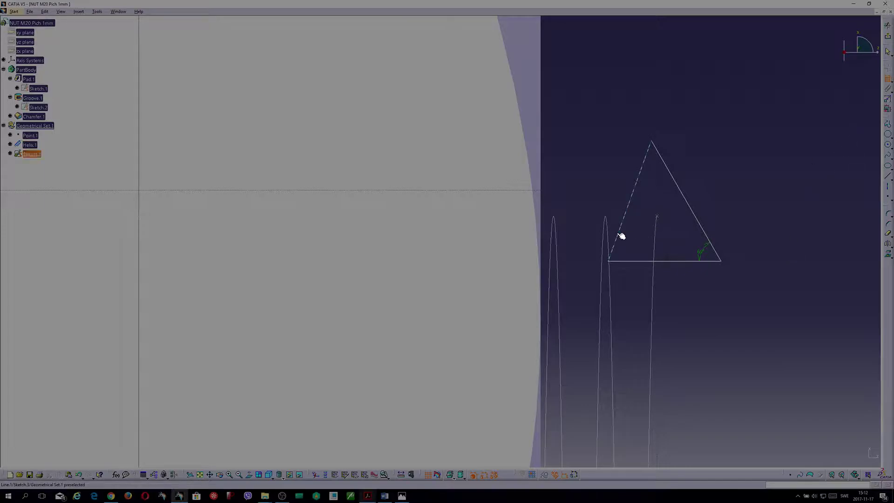
left_click(632, 262)
left_click(627, 254)
double_click(627, 250)
type("60")
key("Return")
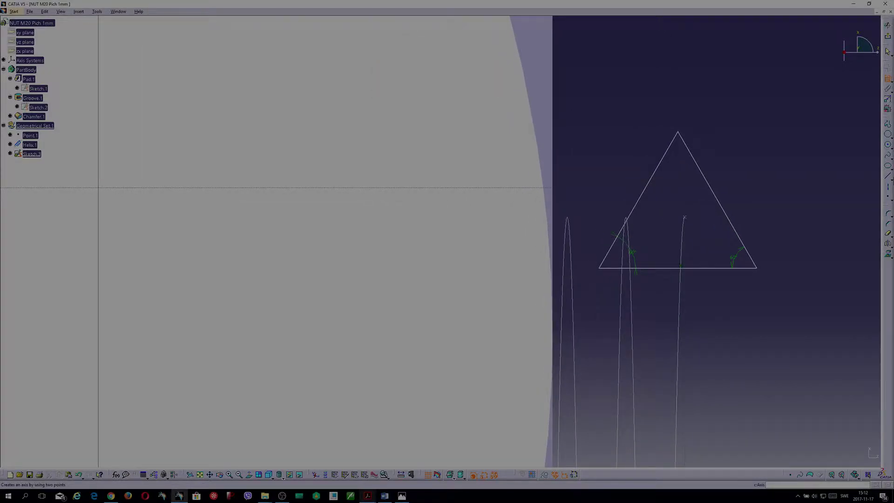
Inscribe a tri-tangent circle touching all three sides of the triangle
left_click(889, 156)
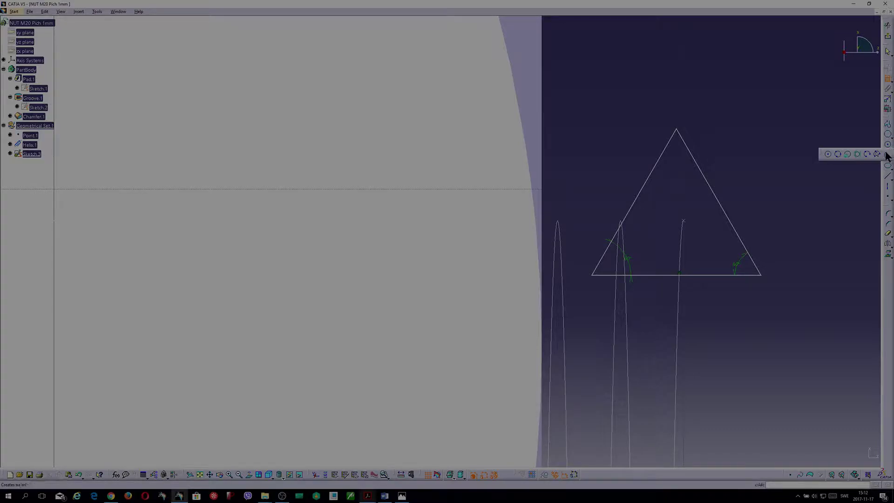
left_click(858, 155)
left_click(641, 195)
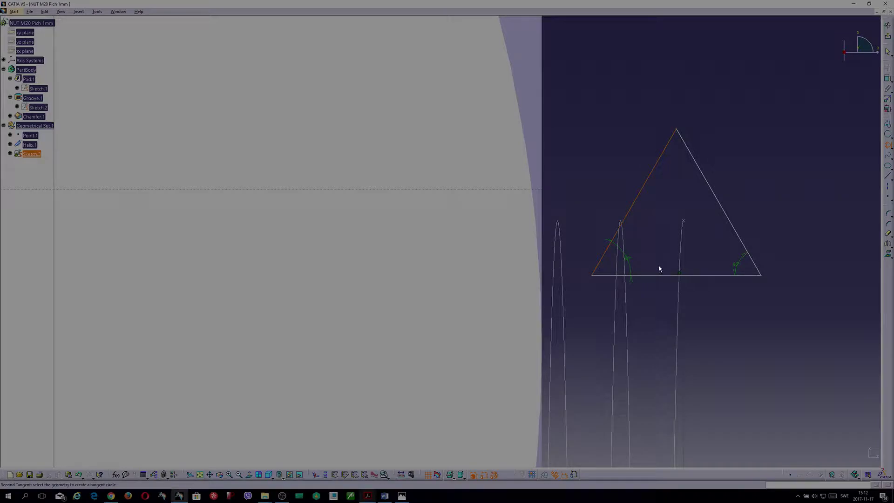
left_click(662, 275)
left_click(719, 207)
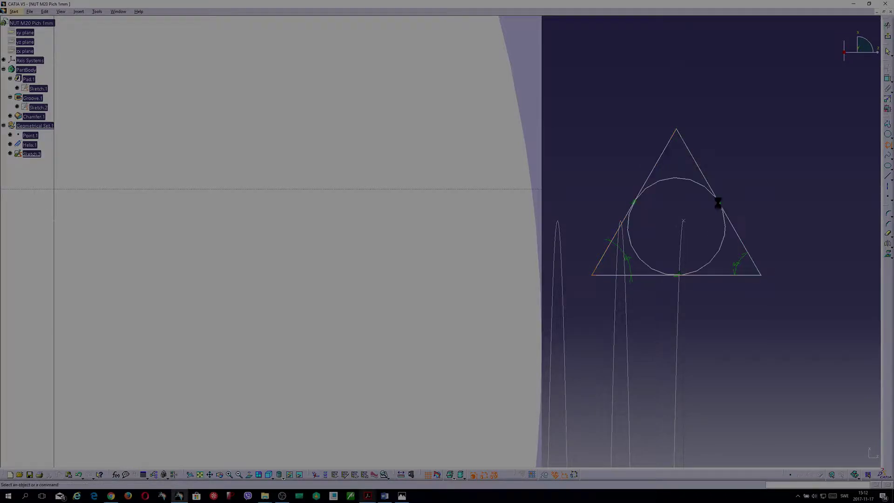
Convert the triangle's two slanted sides and the inscribed circle into construction elements
left_click(663, 162)
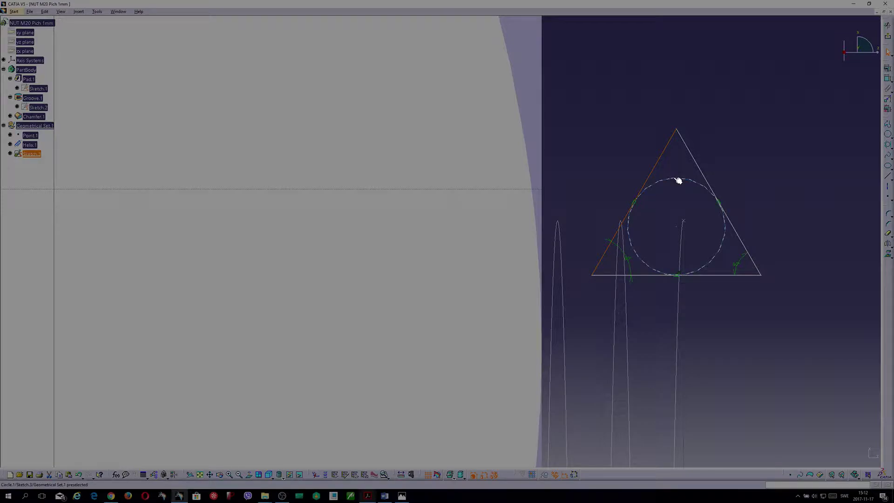
left_click(675, 178, "ctrl")
left_click(703, 172, "ctrl")
right_click(702, 171)
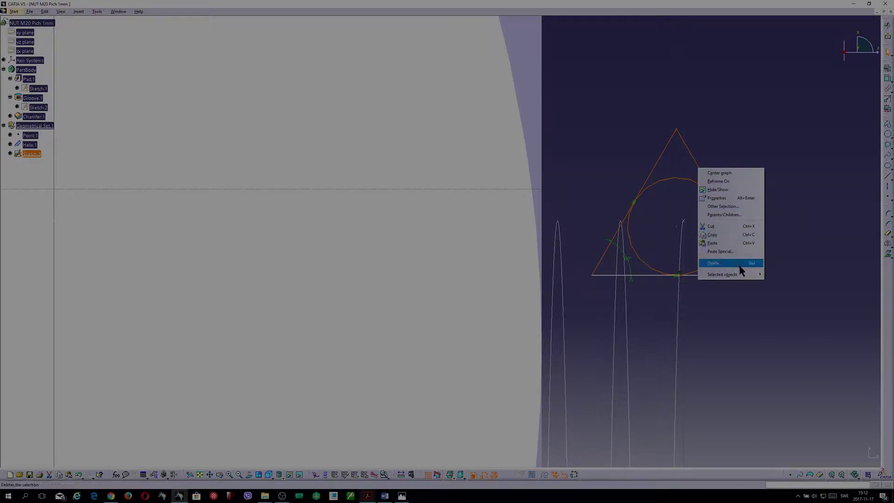
mouse_move(744, 276)
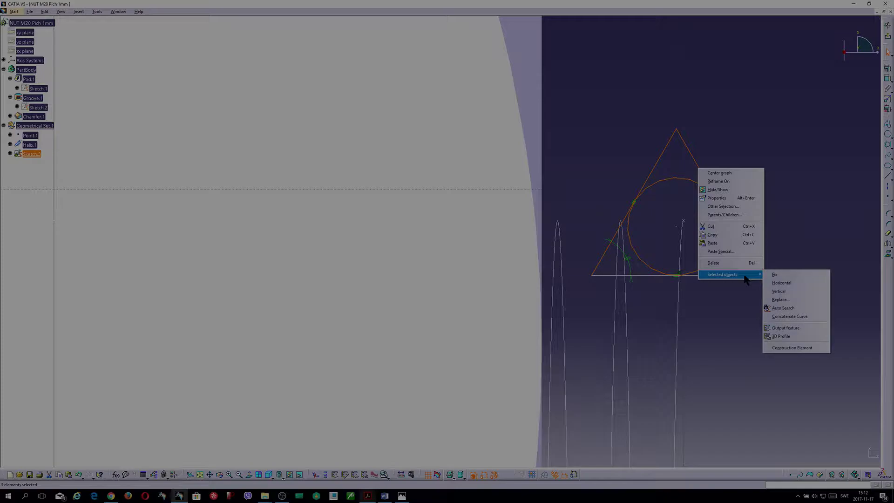
left_click(793, 348)
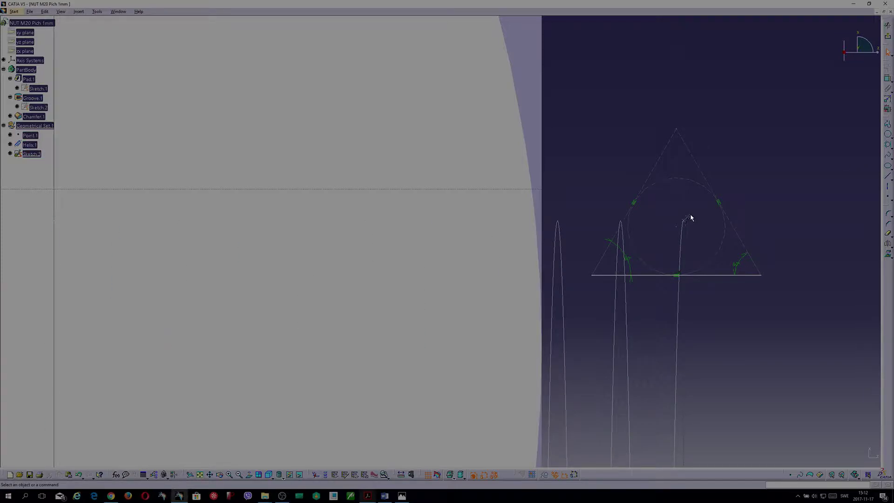
Constrain the inscribed circle's centre to be coincident with the helix start point
left_click(888, 81)
left_click(678, 227)
left_click(684, 222)
right_click(696, 221)
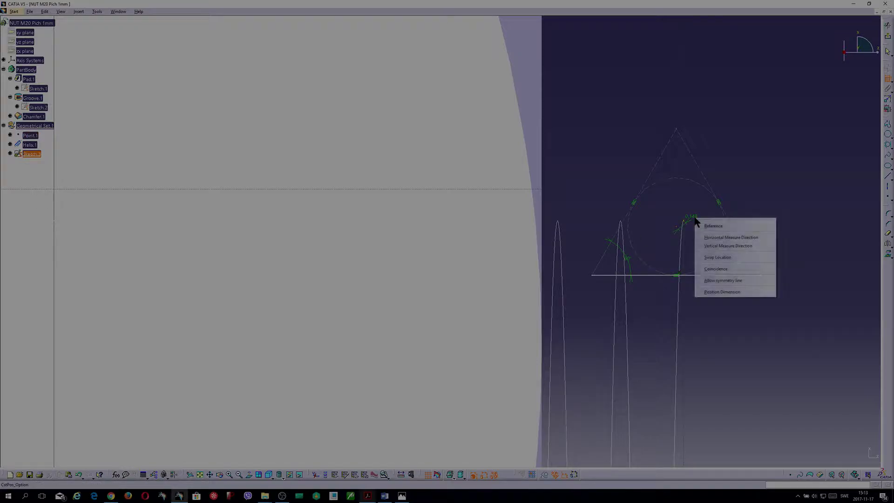
left_click(723, 270)
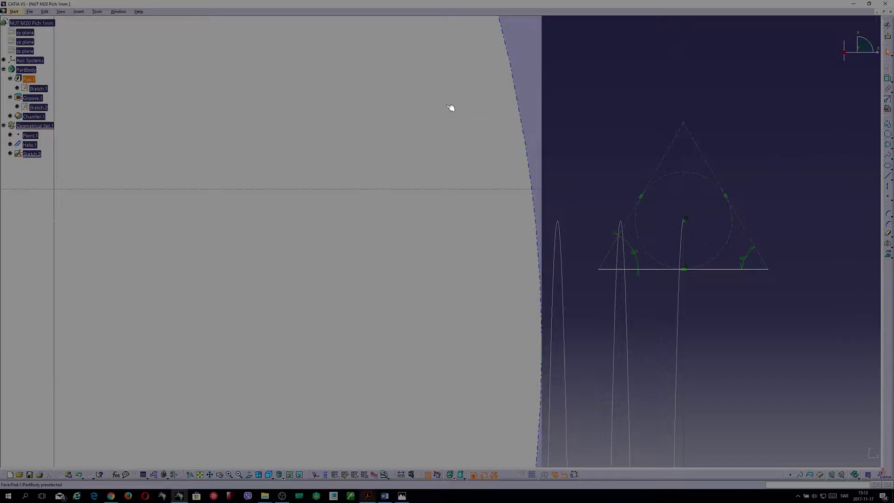
Restore the CATIA window beside the Word thread calculations and set the distance from the triangle's apex to the helix start point to 0.650 mm
left_click(867, 4)
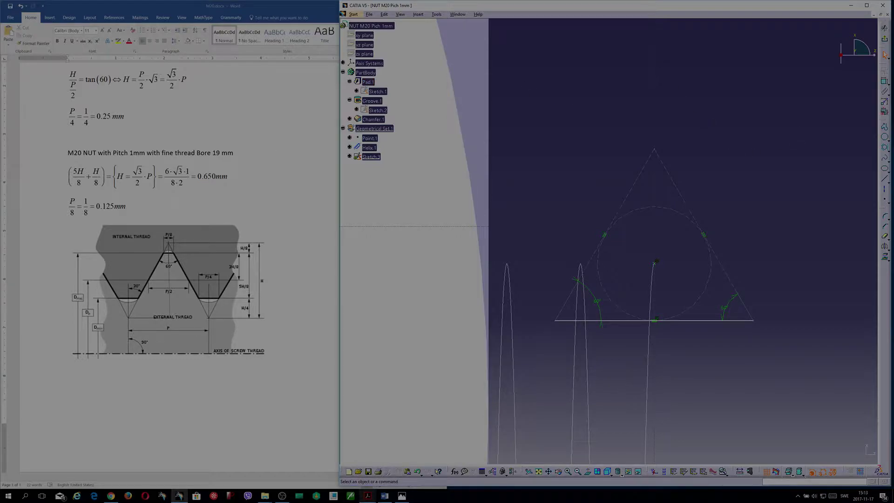
left_click(884, 82)
left_click(655, 149)
left_click(655, 261)
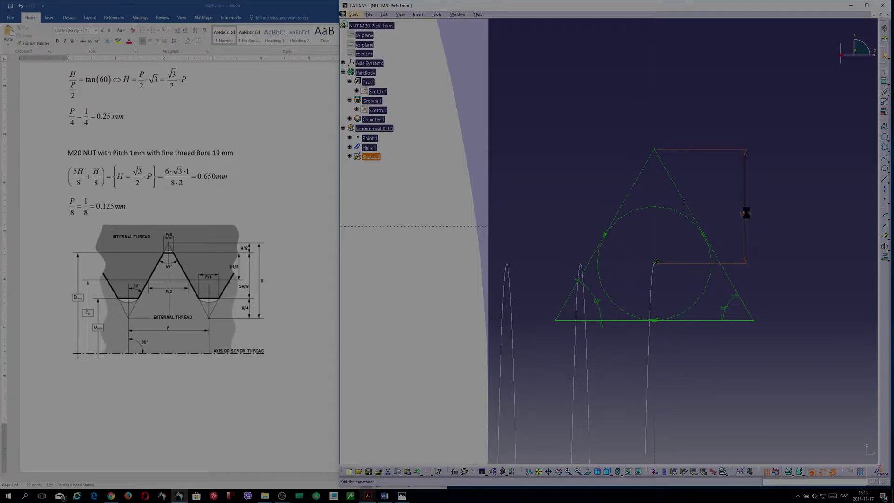
double_click(746, 213)
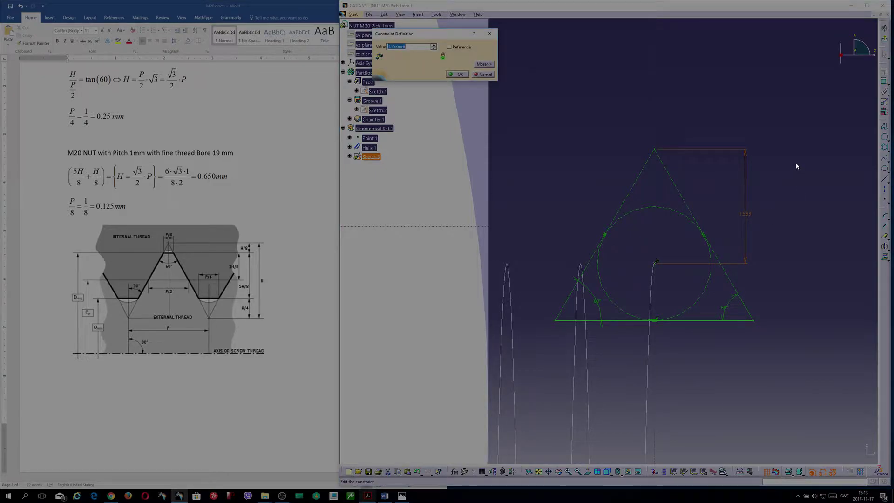
type("0.650")
key("Return")
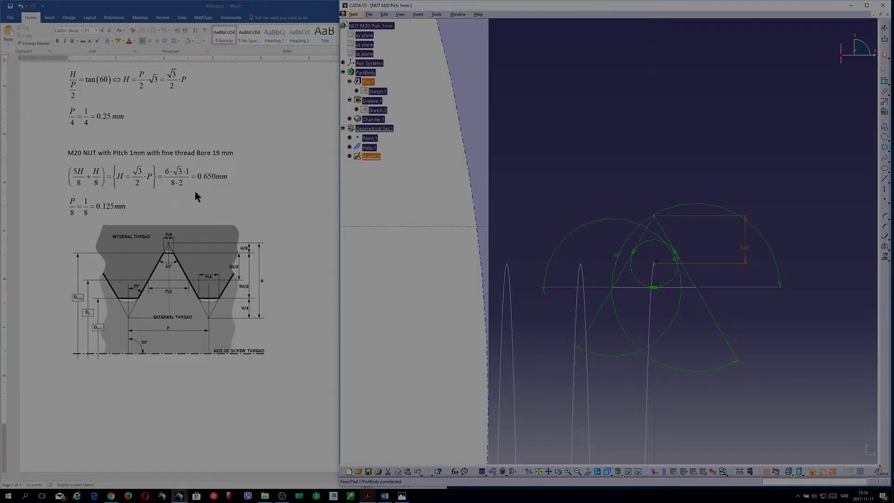
Draw a short horizontal line between the triangle's two slanted sides, just below the apex
left_click(885, 179)
left_click(647, 233)
left_click(673, 233)
mouse_move(721, 158)
middle_mouse_down()
mouse_move(735, 149)
mouse_move(698, 146)
middle_mouse_up()
Convert the short horizontal line below the apex into a construction element
right_click(656, 174)
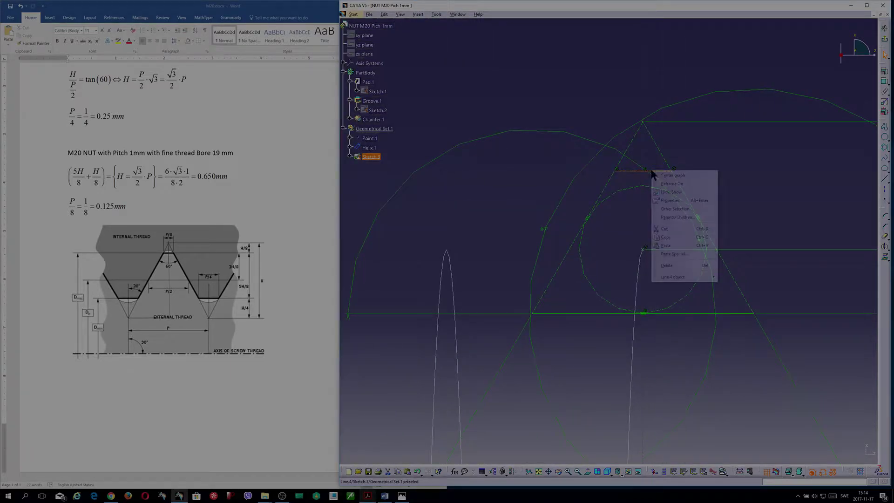
mouse_move(693, 278)
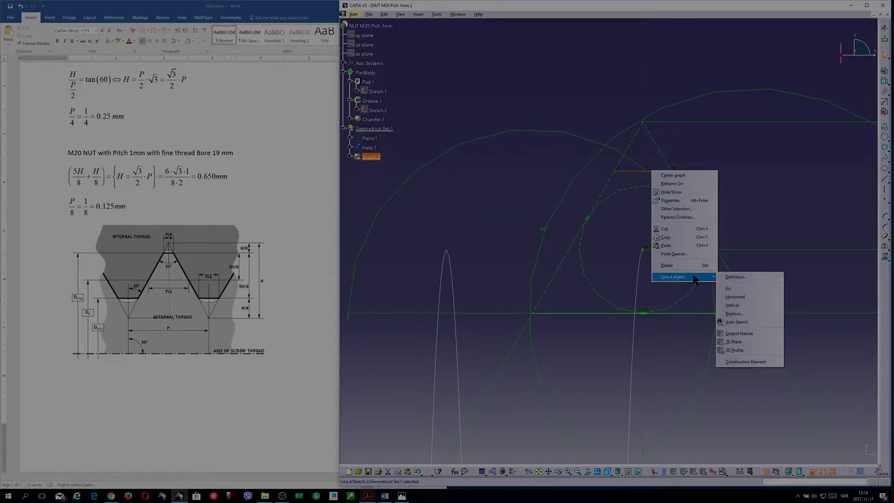
left_click(768, 362)
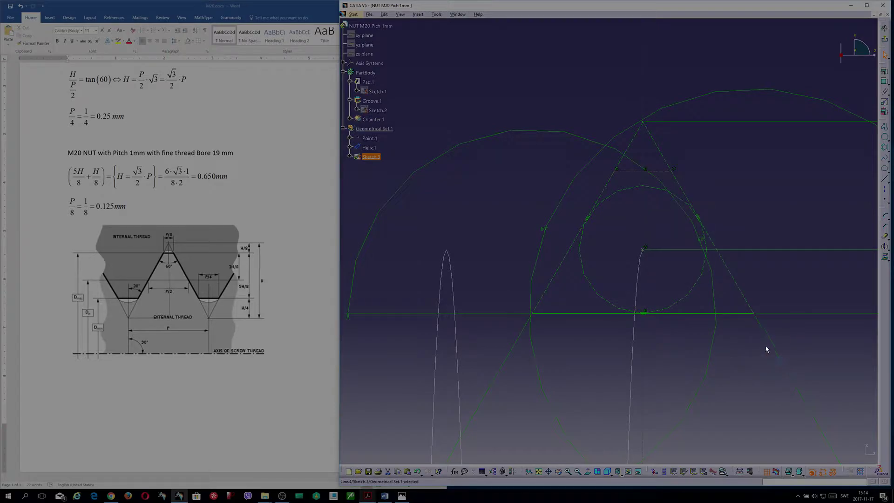
right_click(667, 173)
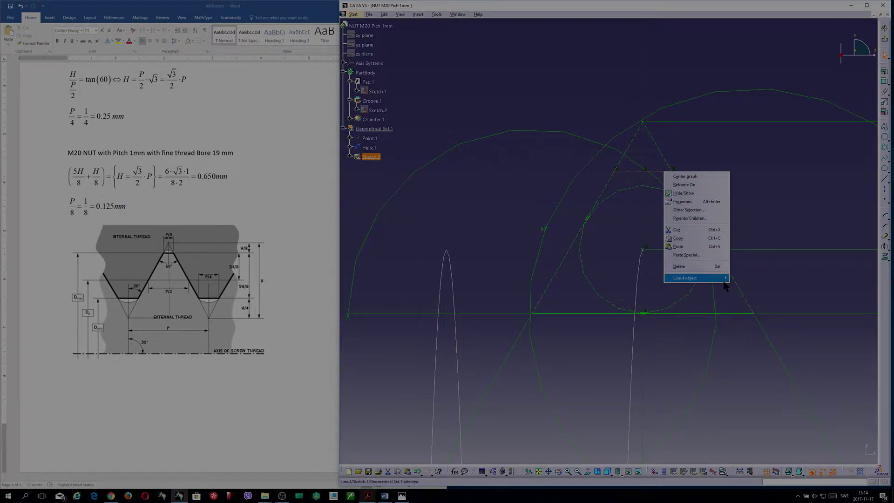
mouse_move(717, 278)
left_click(764, 363)
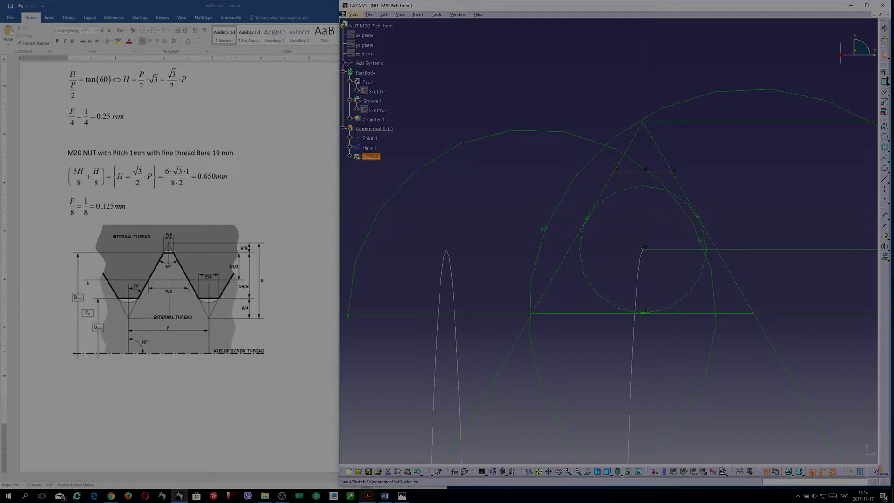
Dimension the length of the short horizontal construction line and set it to 0.125 mm
left_click(885, 82)
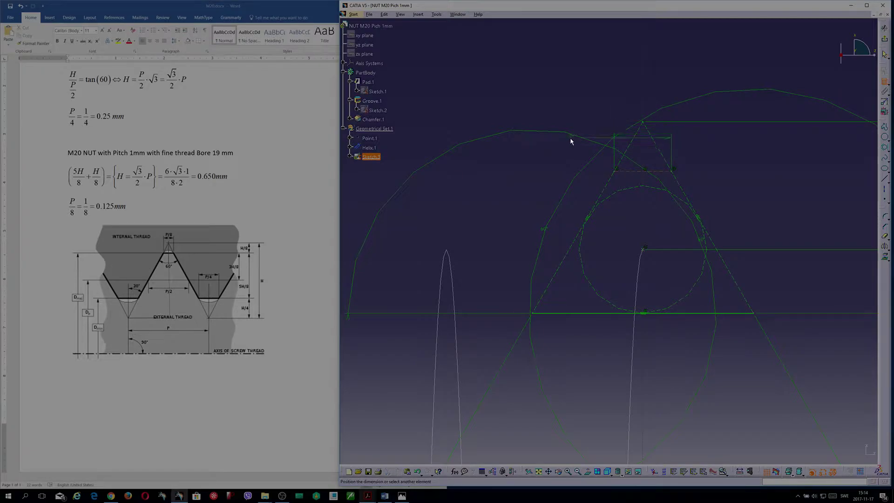
double_click(564, 154)
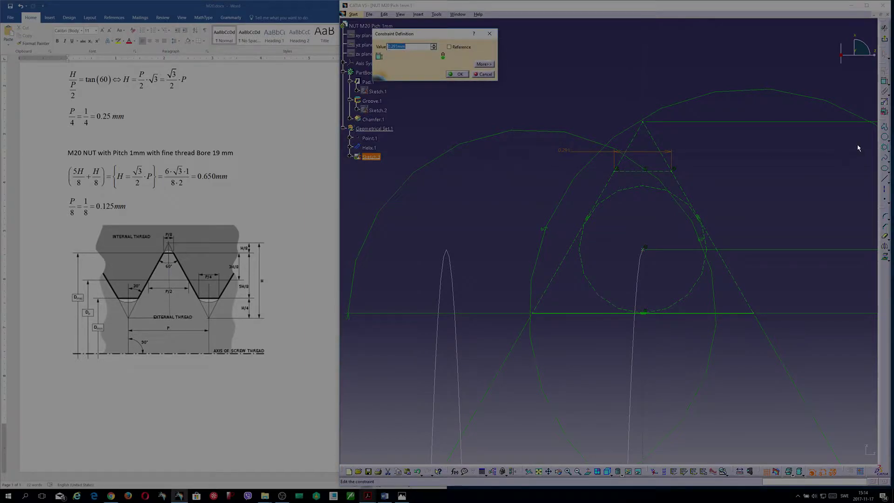
type("0.125")
key("Return")
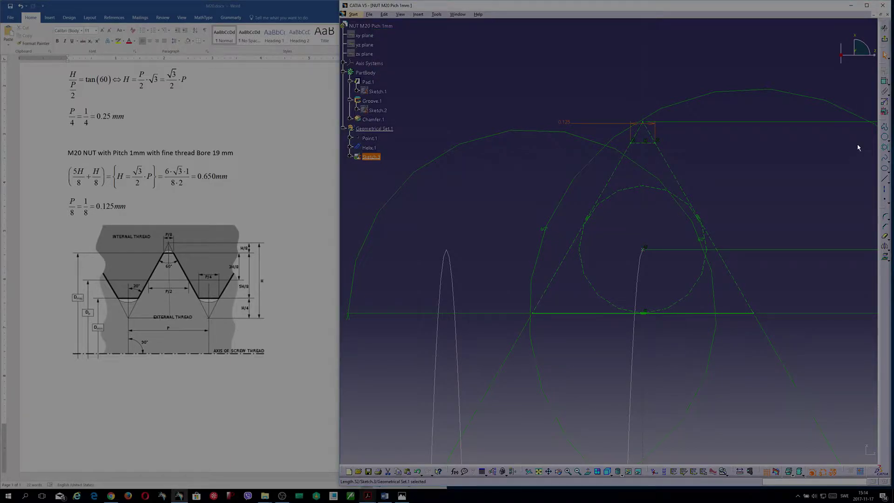
Draw a three-point arc bulging towards the apex, starting at the short line's right end and ending just past its left end
mouse_move(831, 88)
middle_mouse_down()
mouse_move(841, 78)
mouse_move(863, 82)
middle_mouse_up()
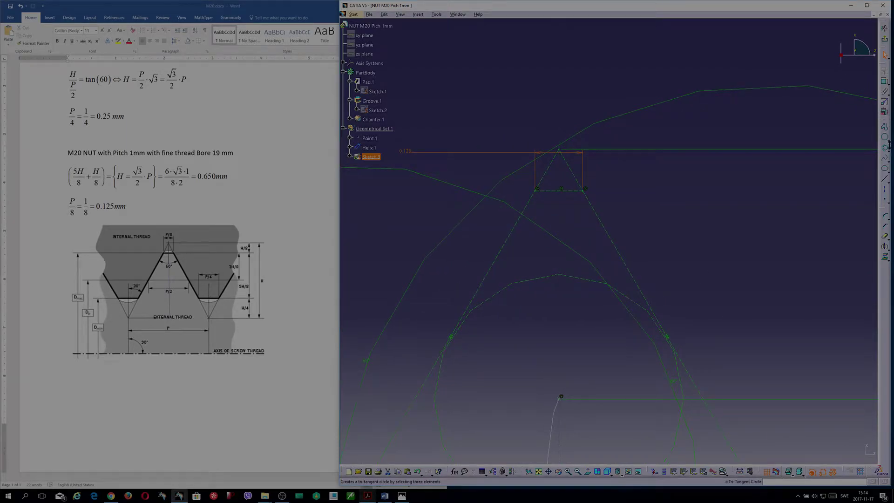
left_click(888, 149)
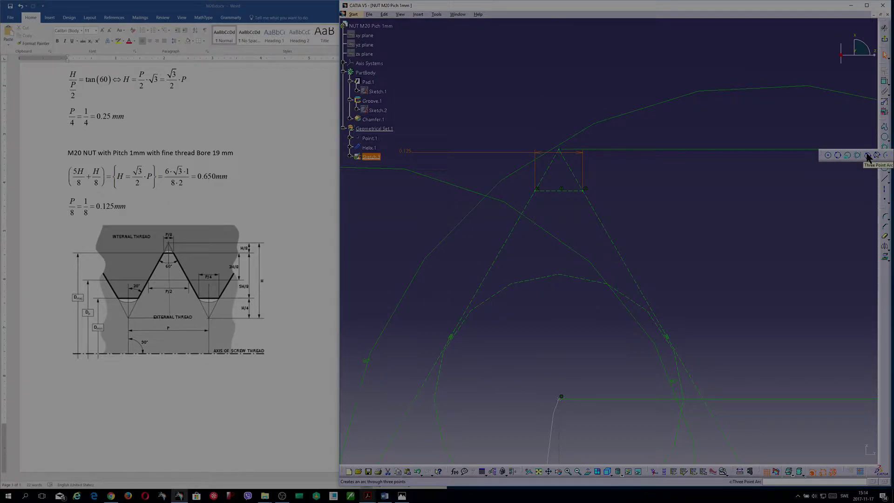
left_click(868, 157)
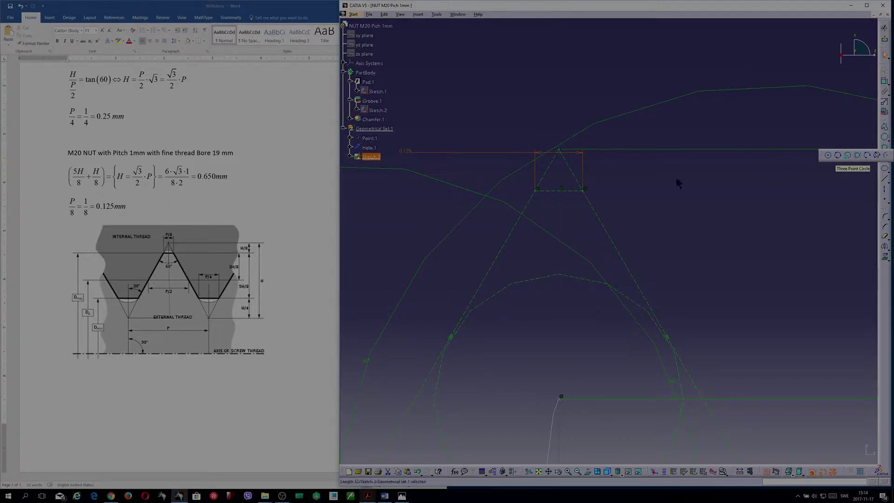
left_click(584, 190)
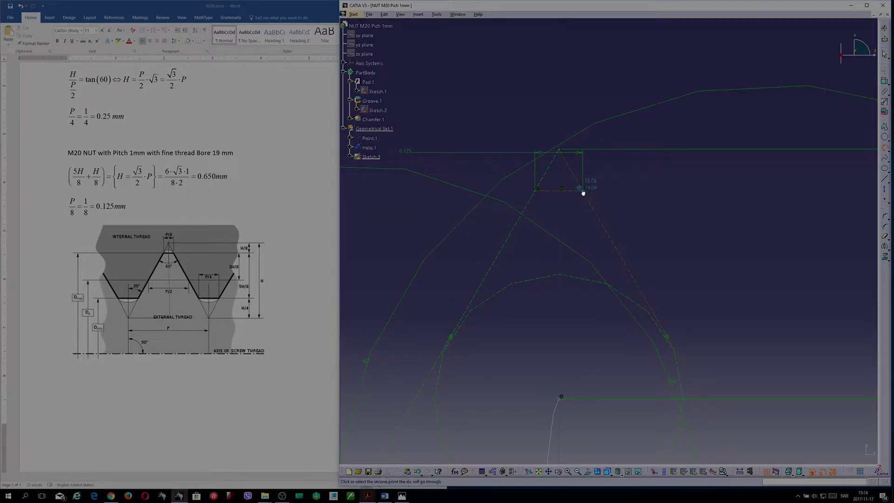
left_click(539, 194)
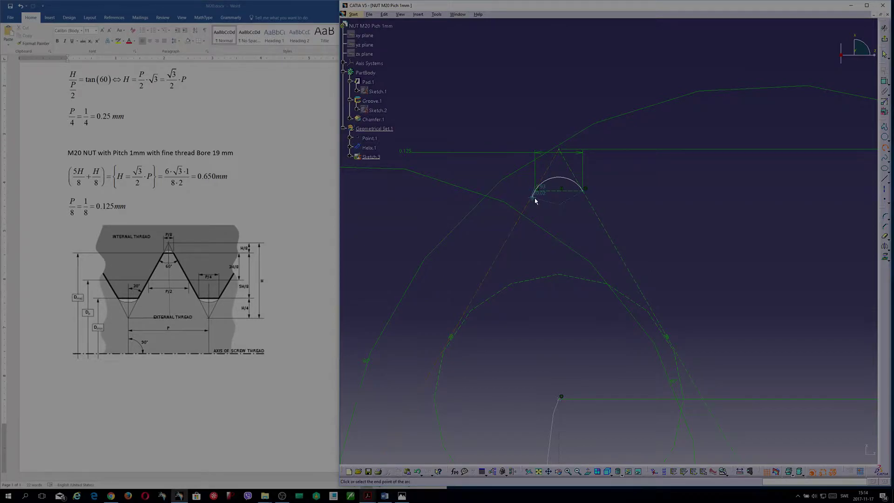
left_click(534, 194)
Quick Trim the piece of the arc that extends past the left end of the short construction line
key("ctrl+Page_Up")
scroll(690, 168, "up", 10)
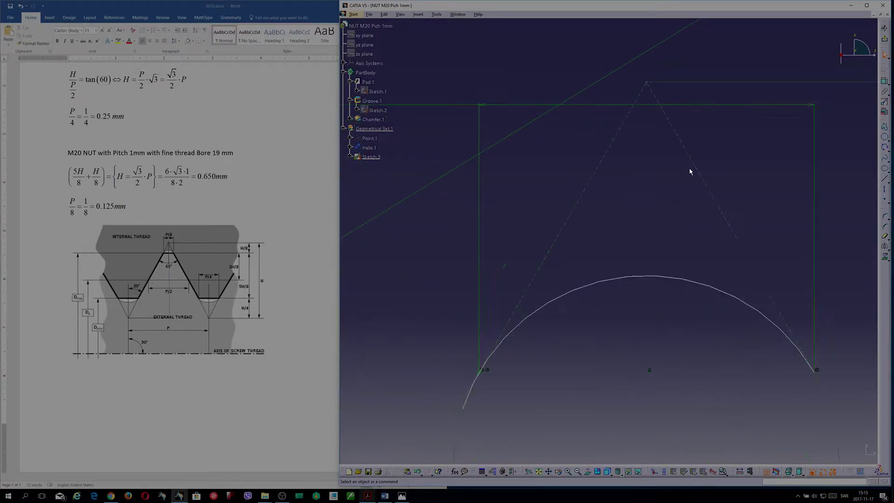
middle_click_drag(690, 168, 797, 110)
left_click(883, 237)
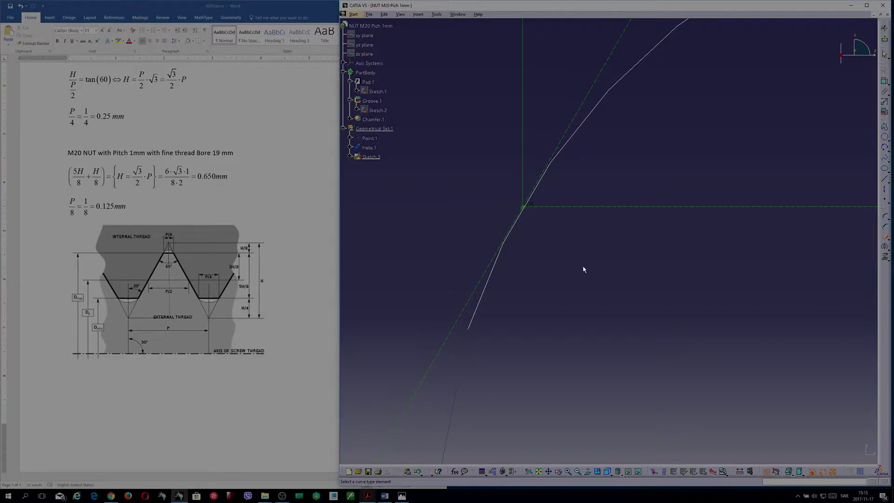
left_click(483, 303)
Add a tangency constraint between the arc and the triangle's right side
scroll(666, 267, "down", 6)
left_click(885, 81)
left_click(569, 225)
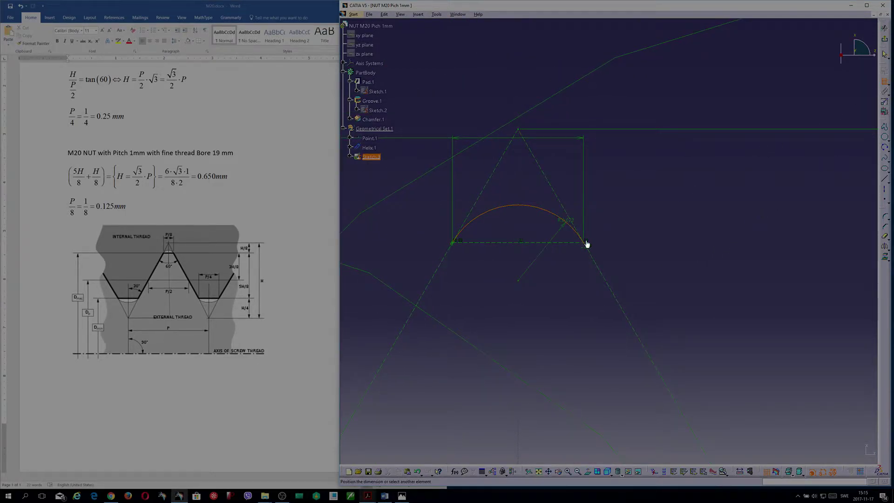
left_click(600, 266)
right_click(625, 238)
left_click(642, 270)
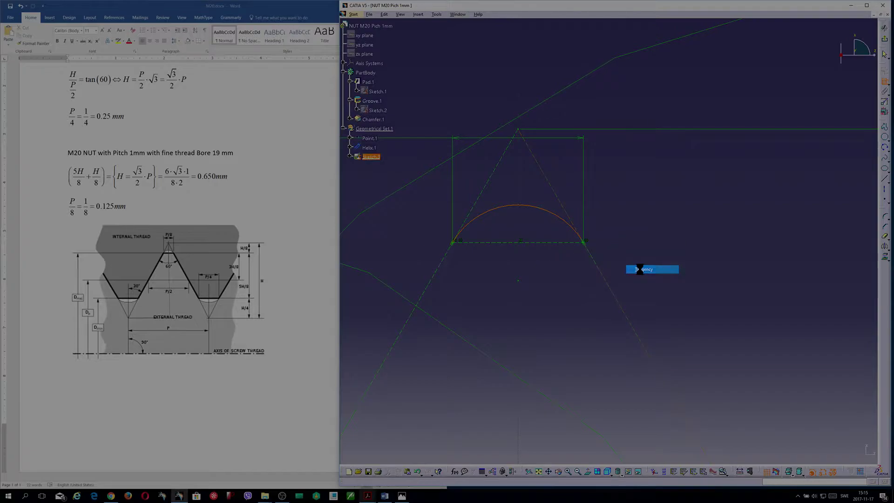
scroll(652, 252, "down", 3)
scroll(666, 226, "down", 5)
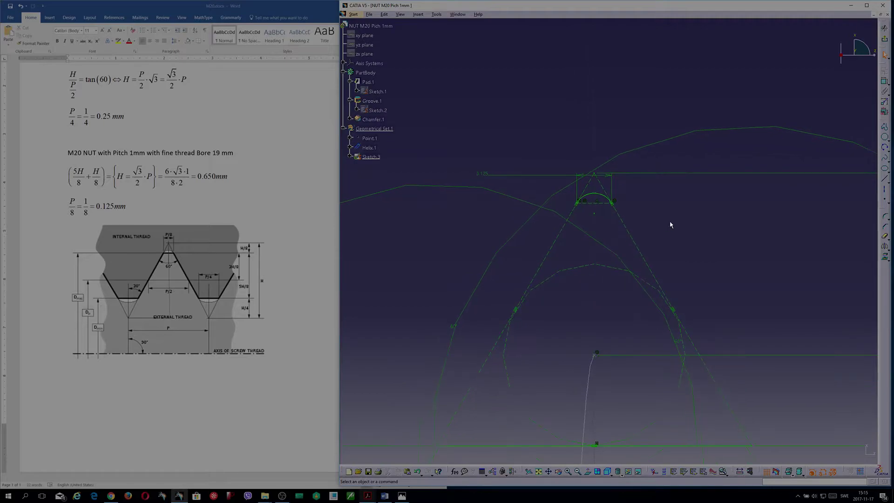
Draw lines along both sides of the construction triangle, from the base line's ends up to the ends of the crest arc
left_click(884, 180)
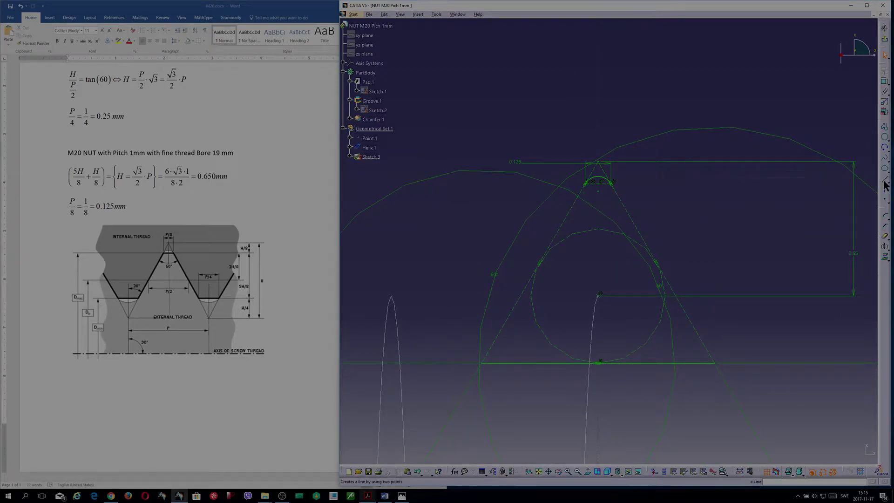
left_click(482, 362)
left_click(588, 187)
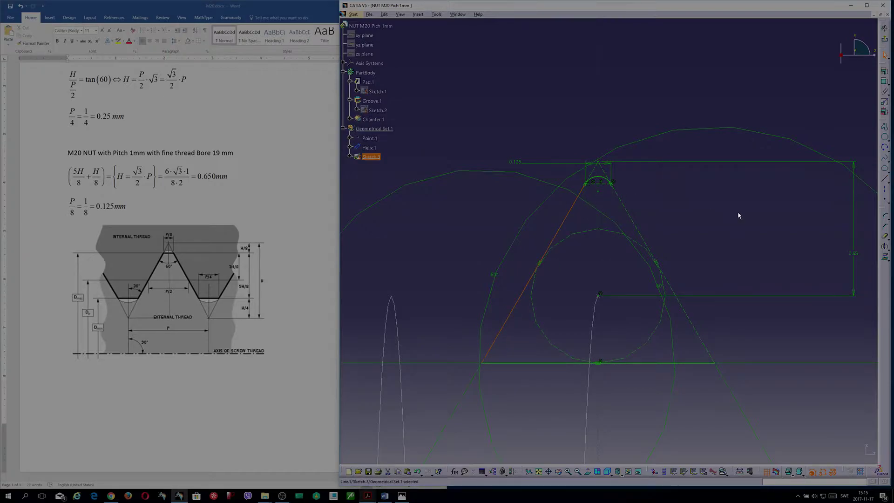
left_click(886, 183)
left_click(614, 186)
left_click(696, 191)
scroll(706, 196, "down", 3)
scroll(700, 193, "down", 1)
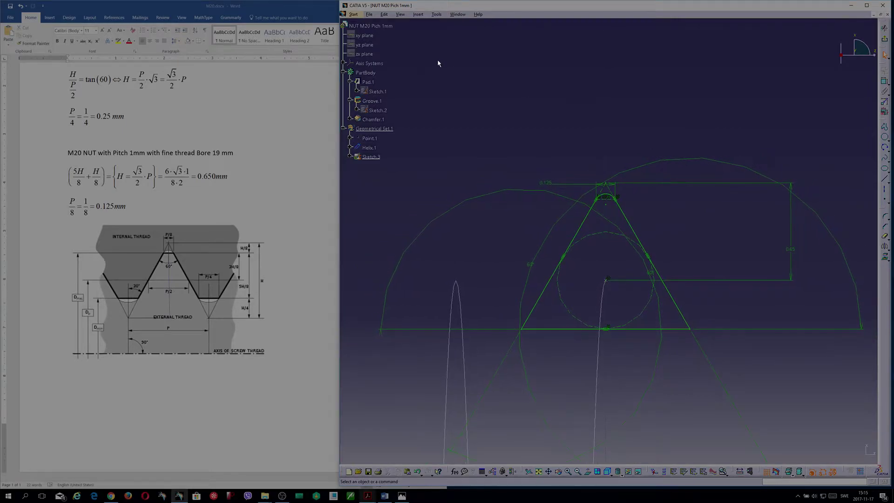
Run Sketch Analysis on the thread profile, highlight the implicit profile to check whether it is closed, and close the analysis
left_click(437, 15)
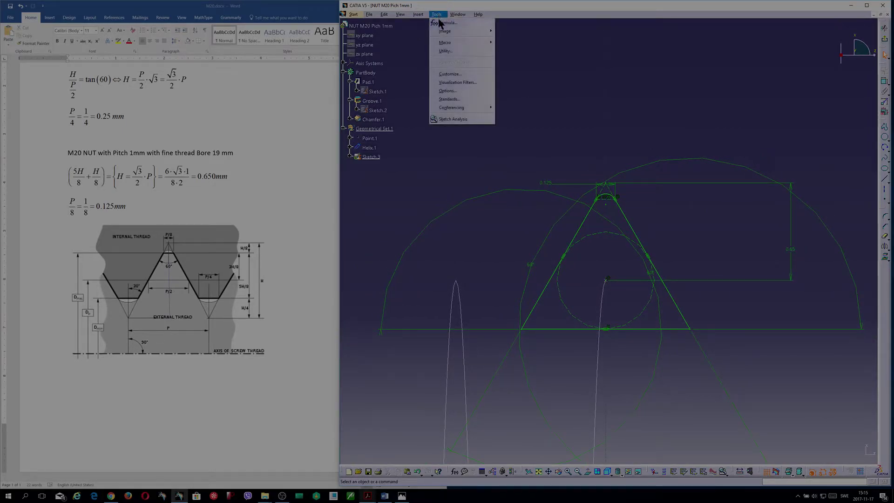
left_click(446, 120)
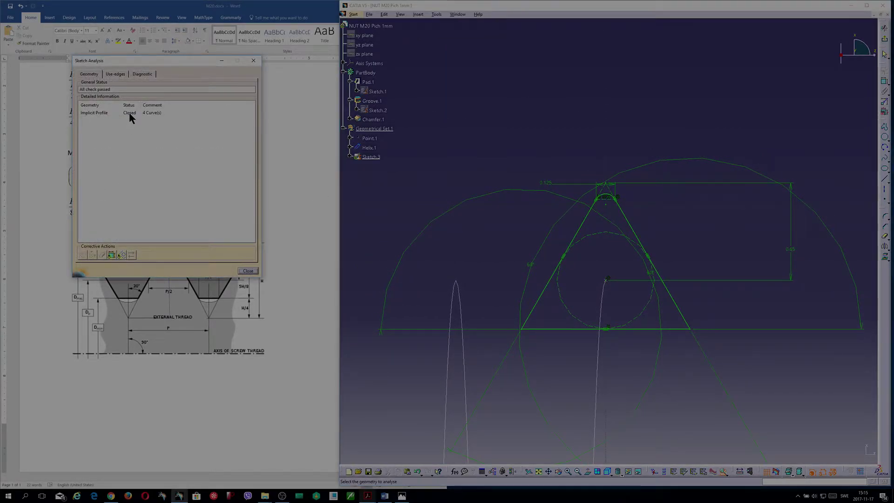
left_click(130, 113)
left_click(541, 111)
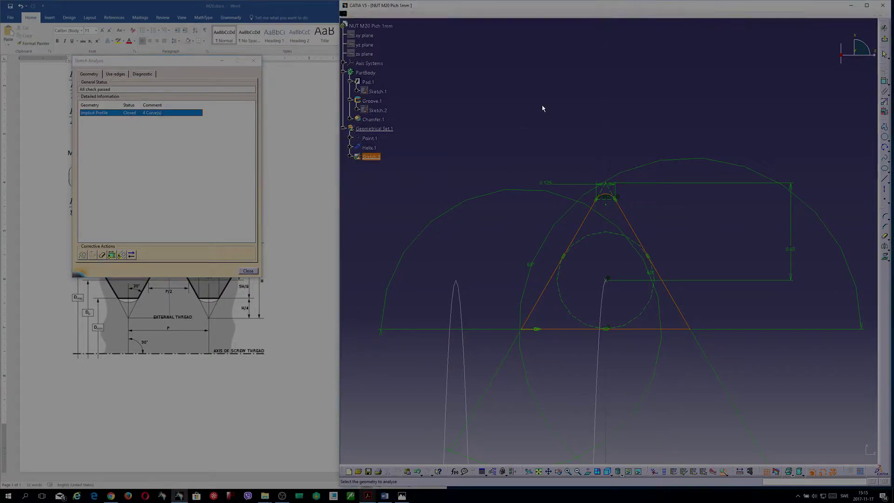
left_click(252, 62)
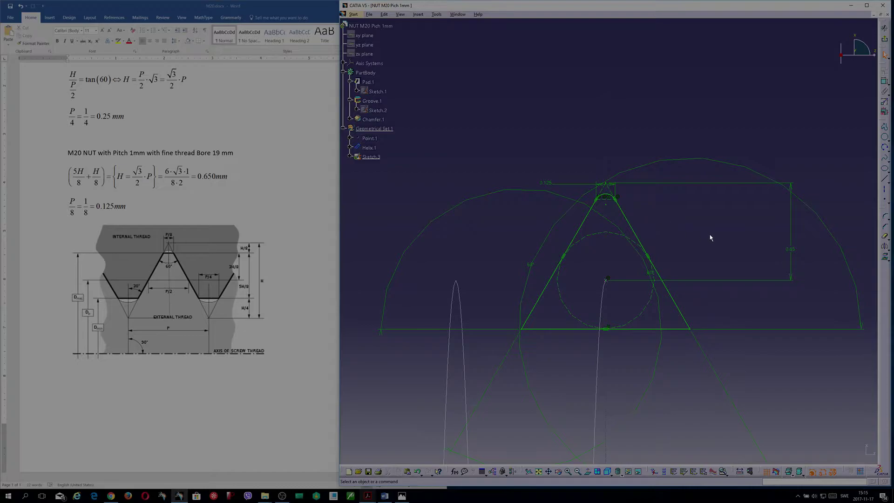
Inspect the rounded crest of the thread profile and exit the sketch
scroll(768, 132, "down", 3)
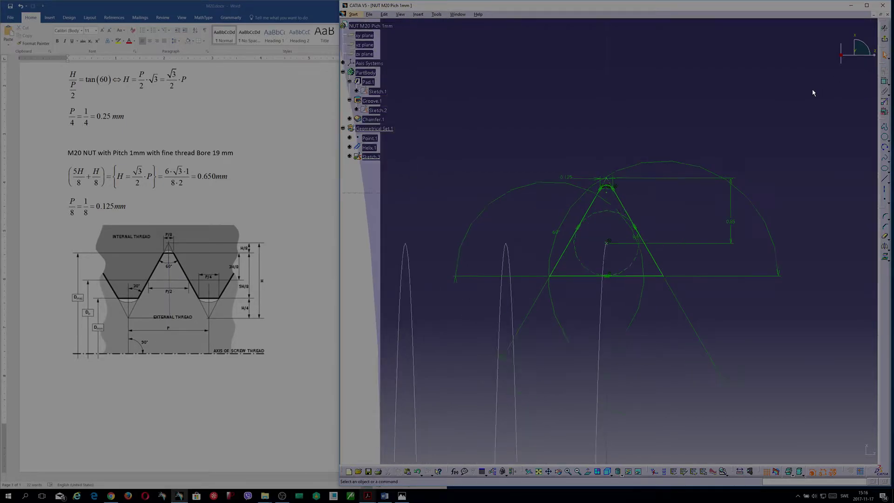
scroll(810, 85, "up", 3)
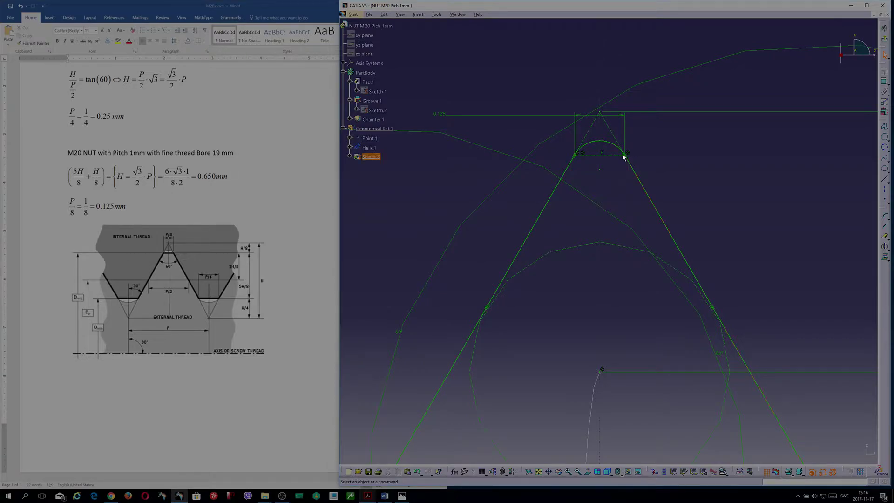
left_click(603, 142)
left_click(725, 142)
scroll(725, 141, "down", 6)
left_click(885, 39)
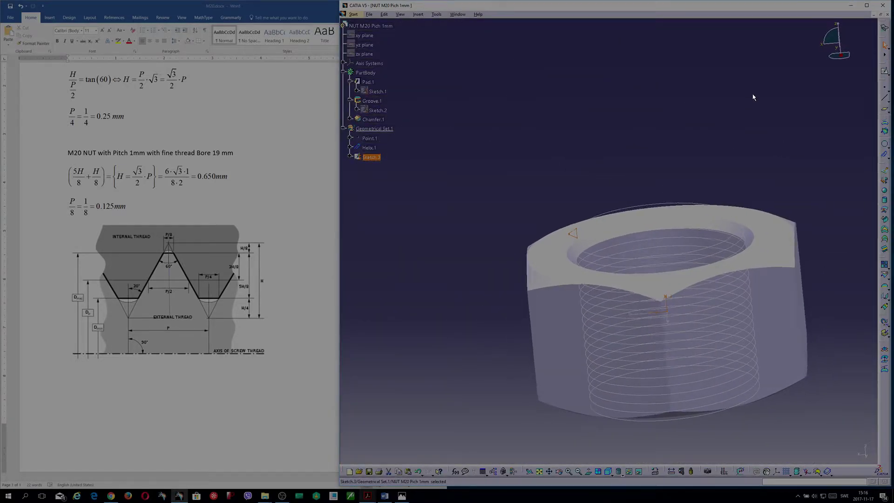
left_click(551, 97)
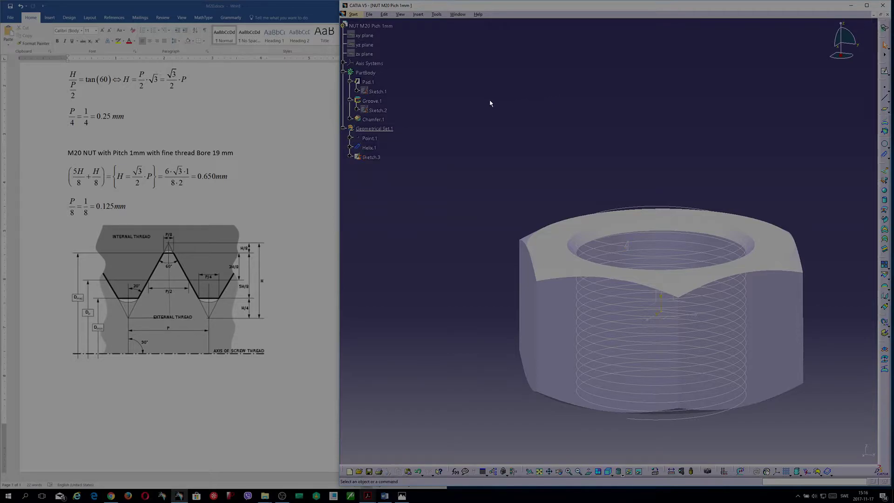
Define PartBody as the in-work object and rename it "NUT M20 mm Pich 1mm"
right_click(367, 73)
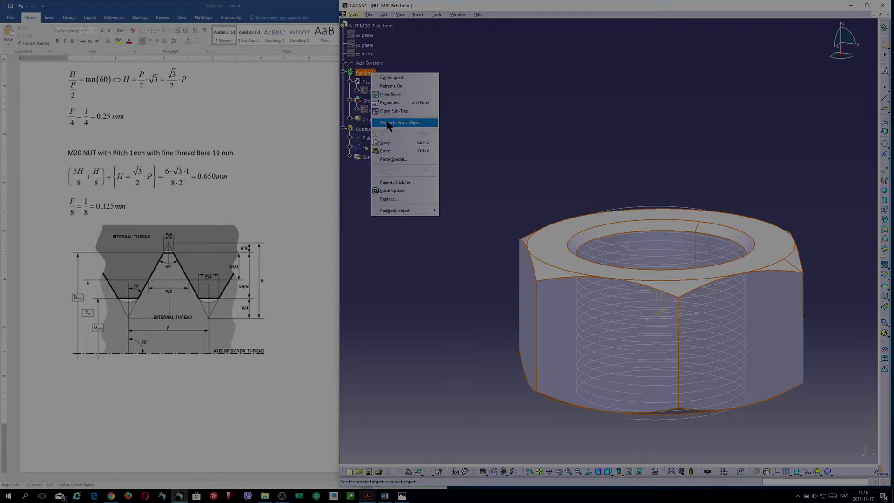
left_click(387, 123)
right_click(365, 75)
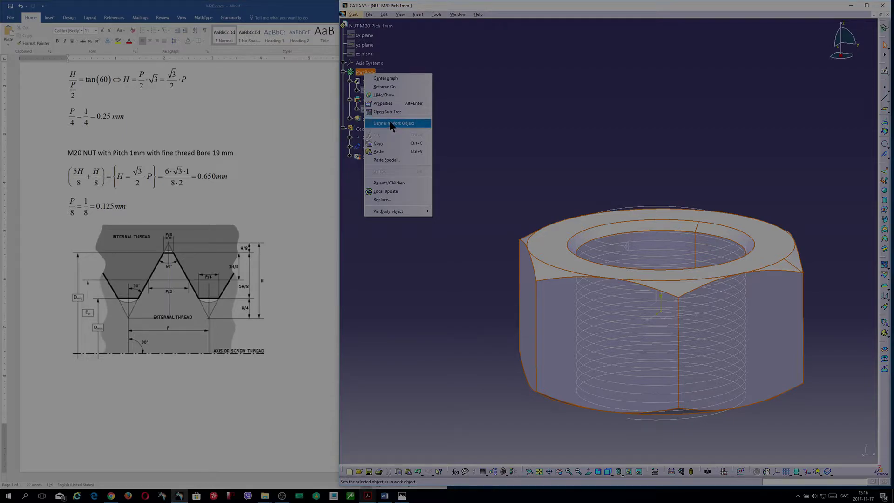
left_click(391, 103)
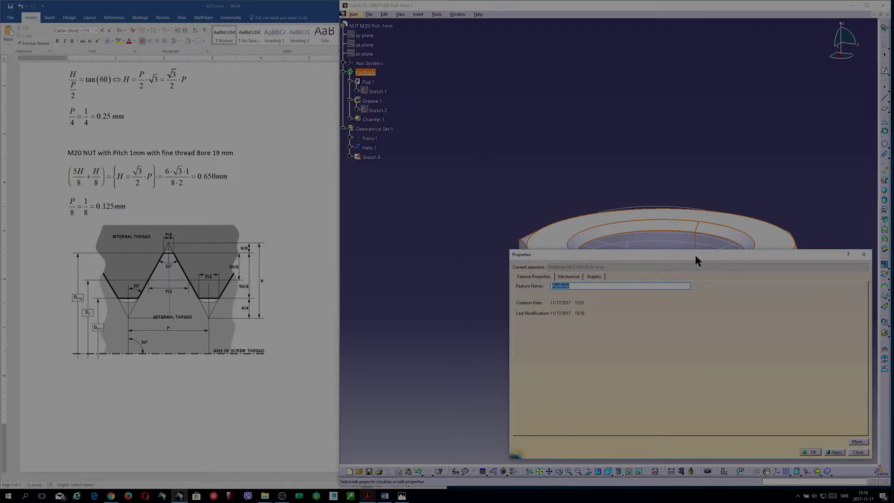
type("NUT M20 mm Pich 1mm")
key("Return")
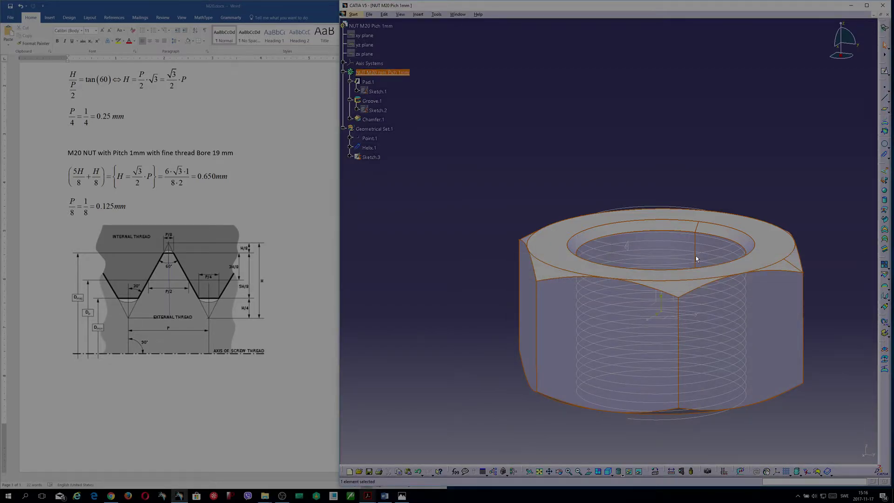
left_click(537, 139)
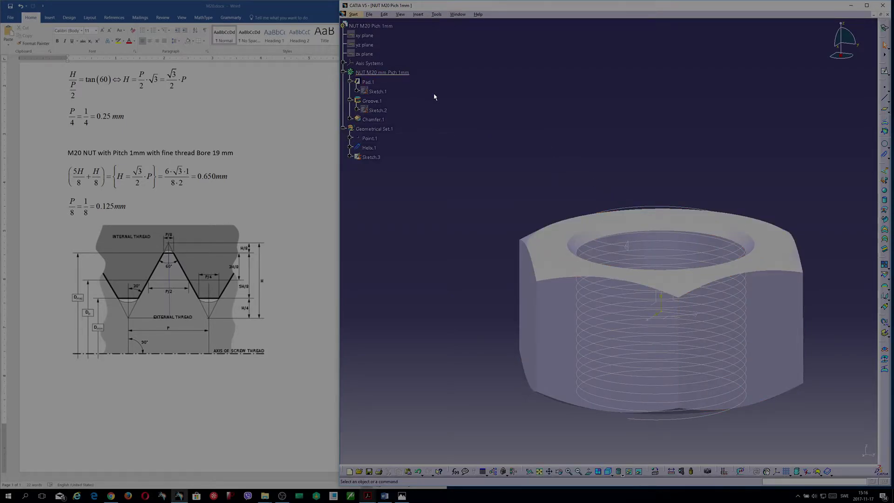
Define the renamed nut body as the in-work object again and switch to the Part Design workbench
middle_click_drag(434, 97, 476, 105)
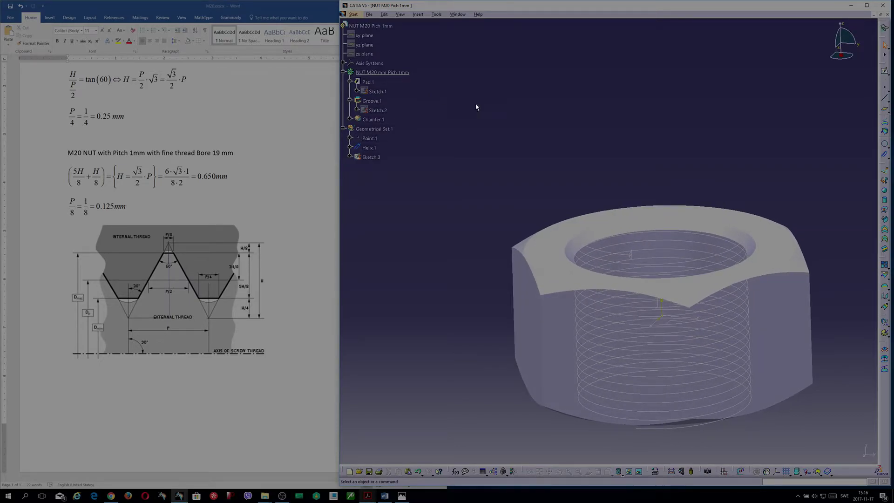
right_click(372, 73)
left_click(393, 120)
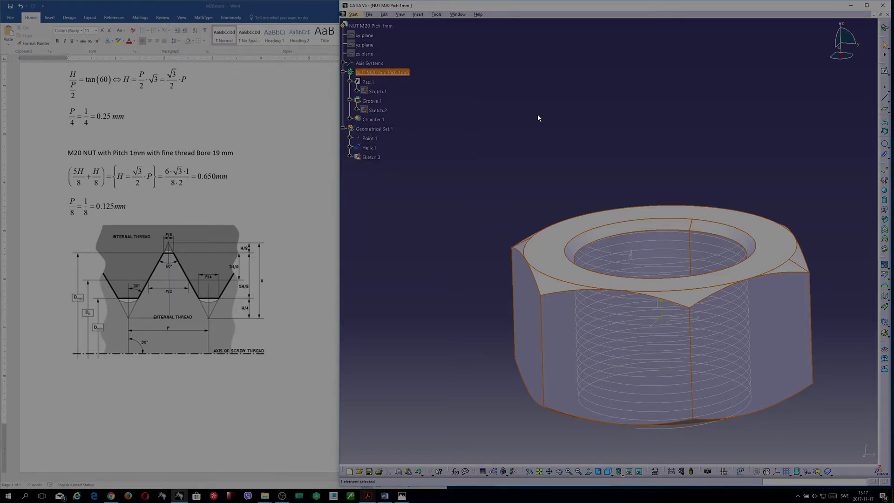
left_click(354, 15)
mouse_move(377, 33)
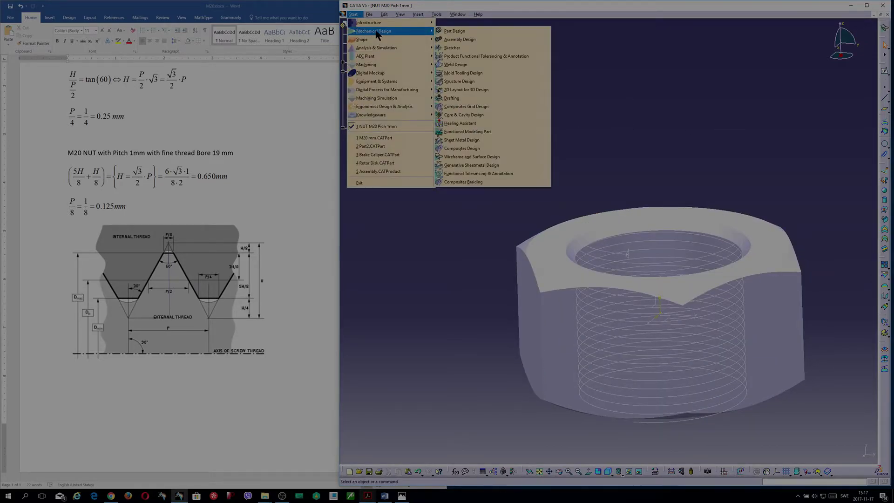
left_click(461, 32)
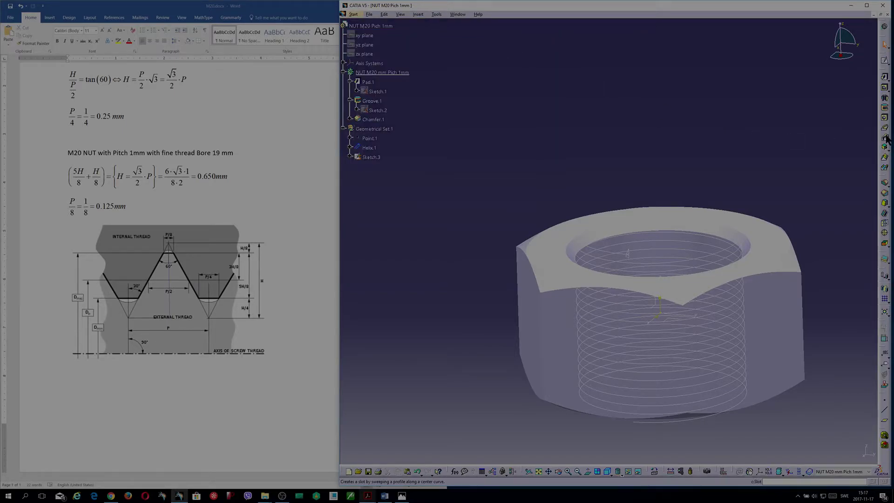
Cut the internal thread with a Slot of Sketch.3 along Helix.1, using Pulling direction control with the bore's axis as reference
left_click(885, 138)
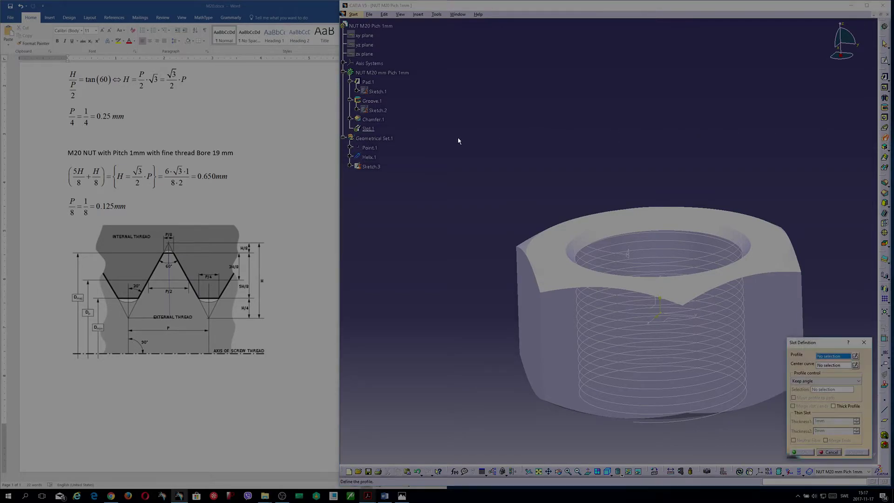
left_click(368, 167)
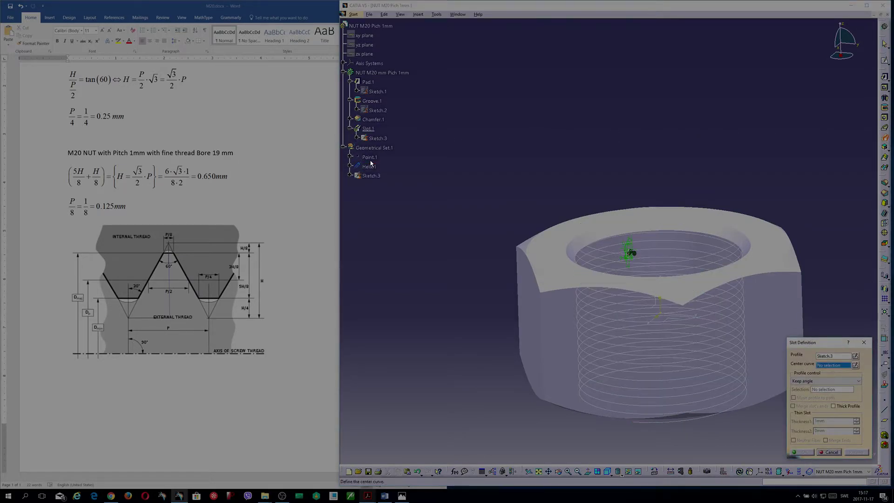
left_click(369, 166)
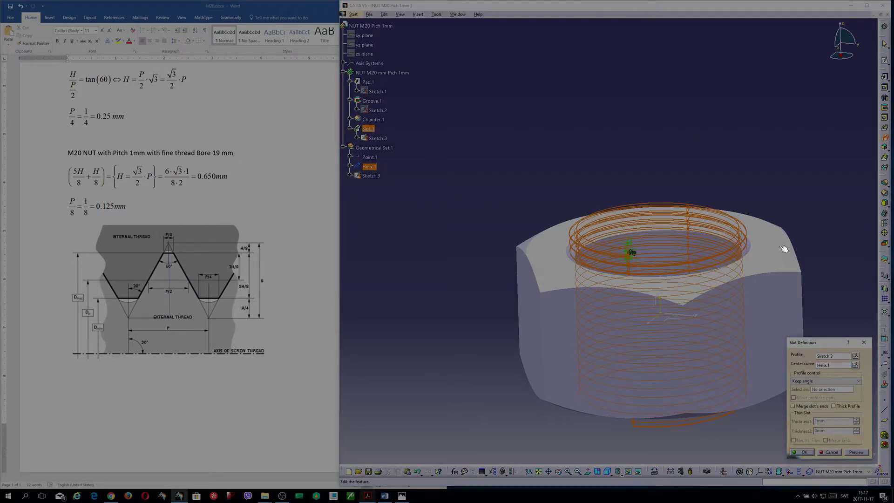
left_click(858, 381)
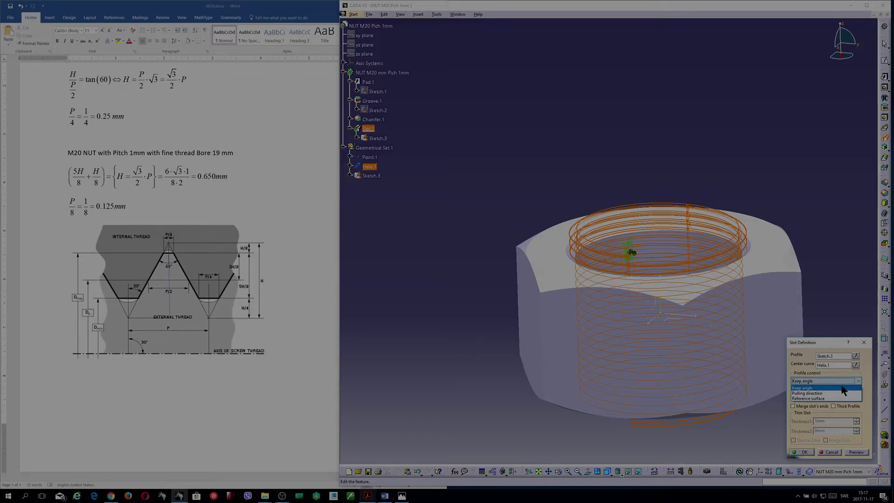
left_click(808, 393)
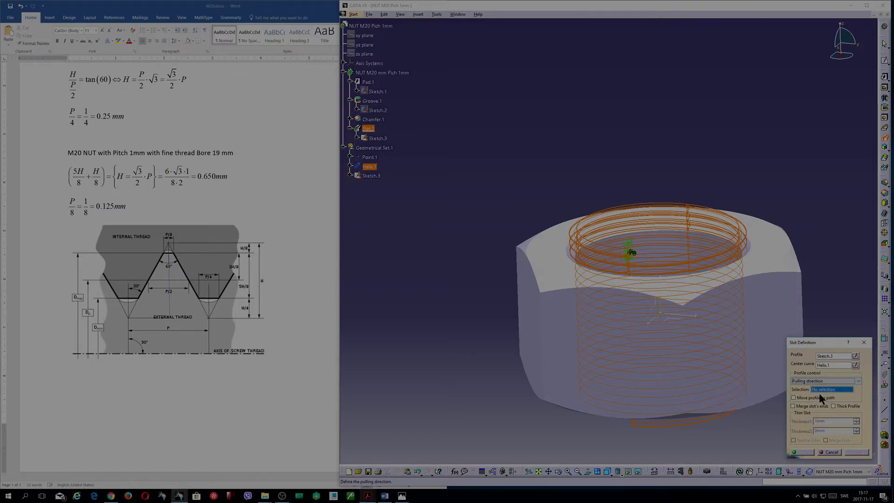
left_click(703, 242)
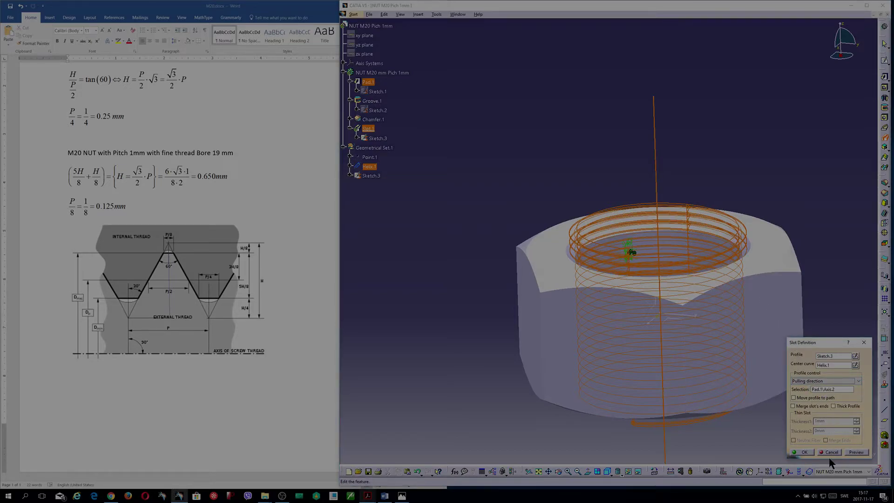
left_click(802, 452)
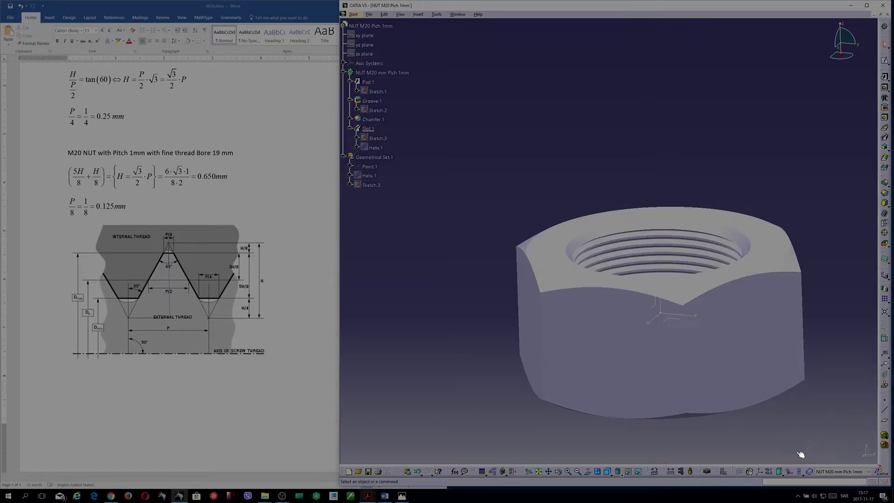
Minimize the Word document and maximize the CATIA window showing the threaded nut
middle_click_drag(803, 433, 828, 277)
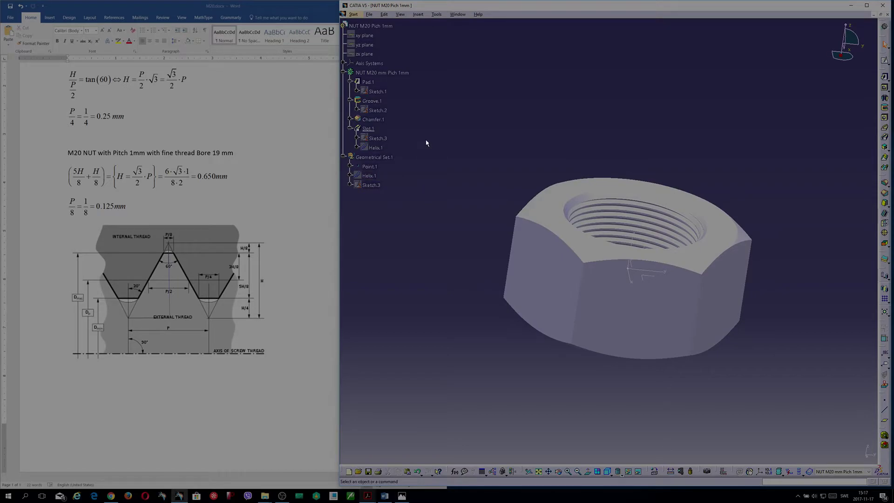
left_click(267, 4)
left_click(407, 6)
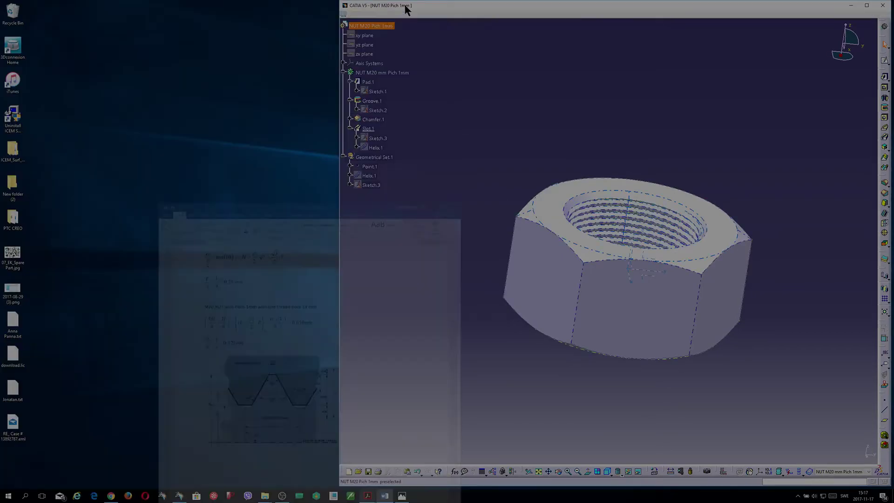
left_click(867, 5)
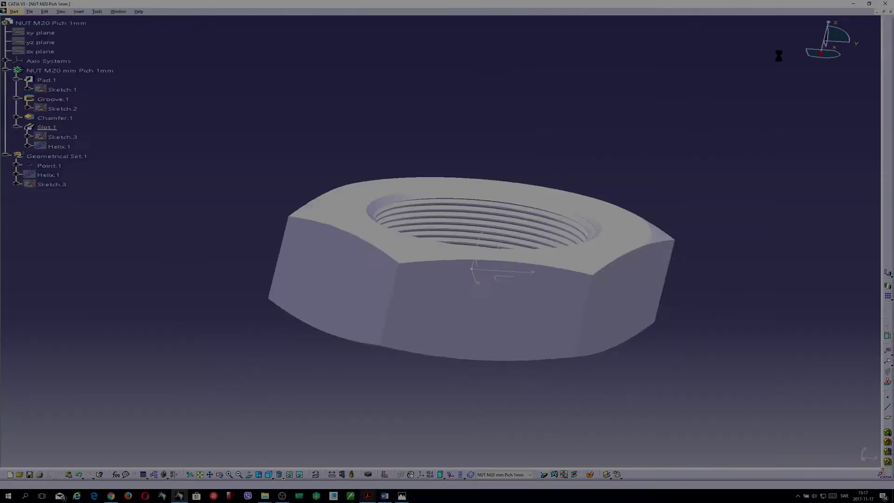
Apply the Steel material from the default material catalog's metals to the NUT M20 mm Pich 1mm body
left_click(317, 475)
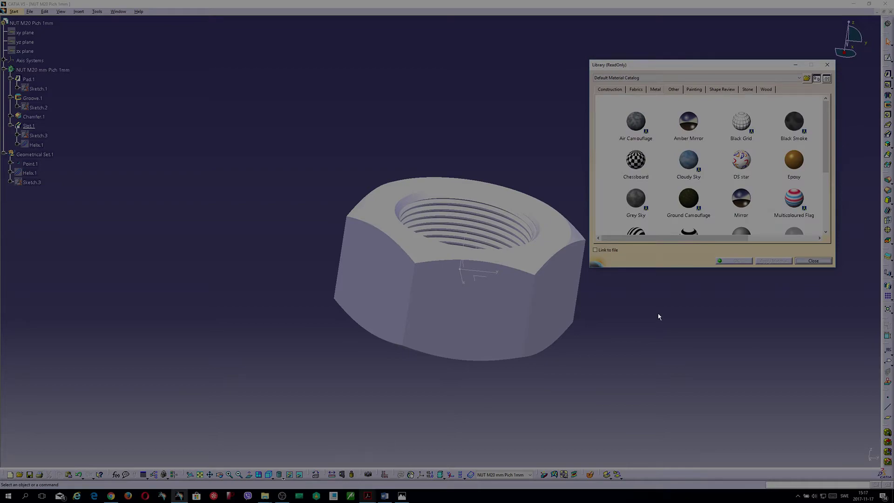
left_click(656, 89)
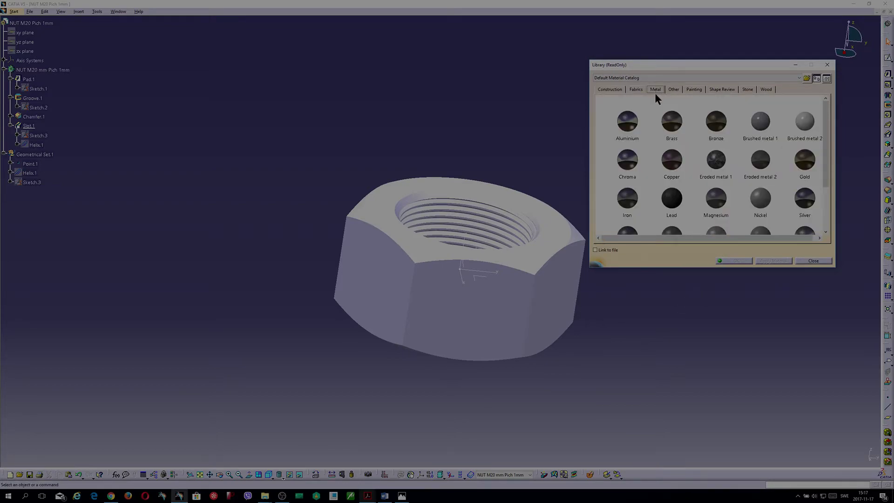
scroll(658, 218, "down", 2)
left_click(634, 210)
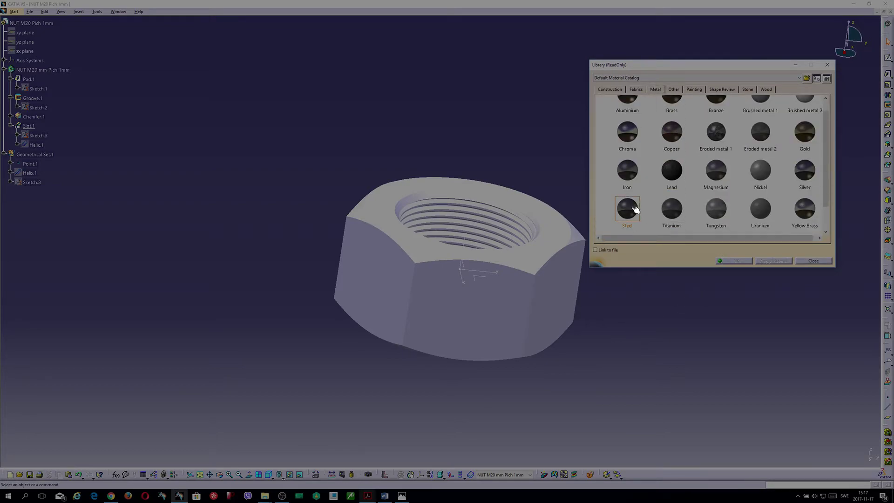
scroll(163, 233, "down", 1)
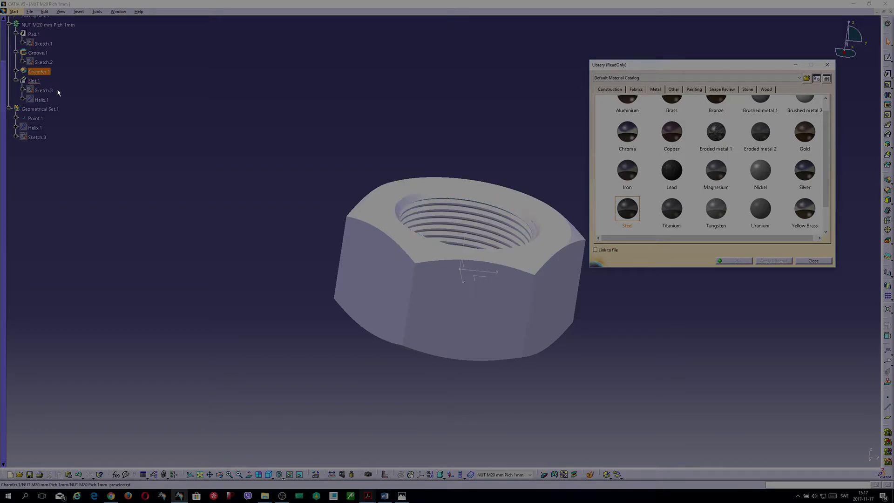
scroll(114, 142, "up", 2)
left_click(36, 115)
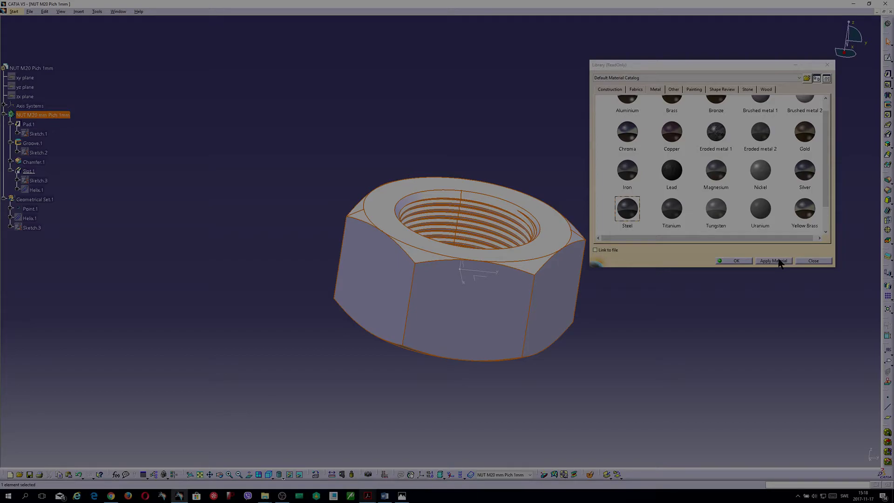
left_click(774, 260)
left_click(737, 261)
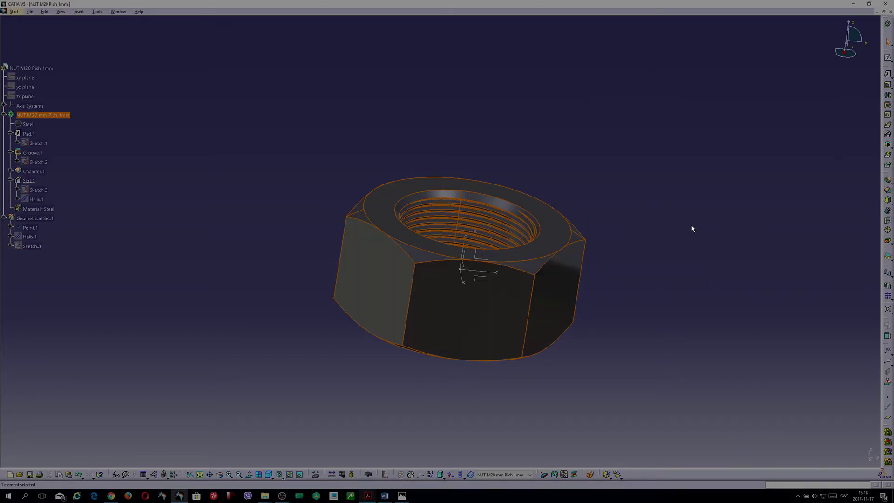
left_click(694, 234)
Open the Steel material's rendering properties and set its reflection image to the predefined Satin
double_click(28, 124)
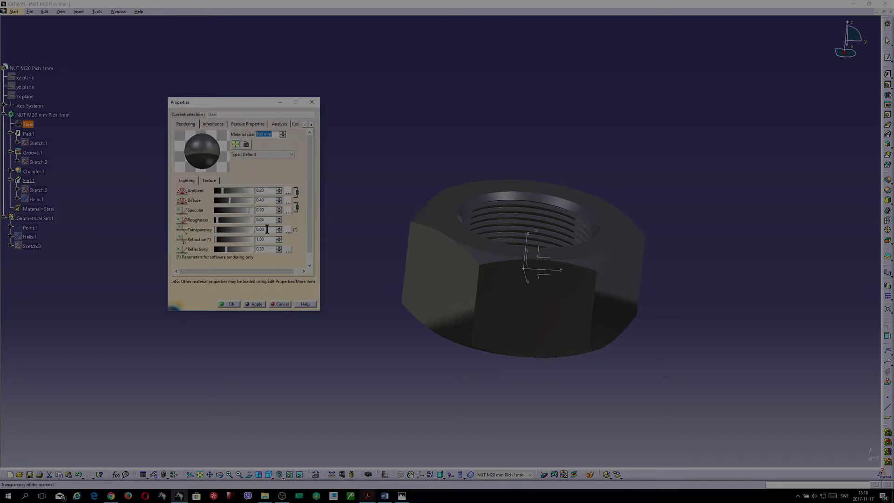
left_click(286, 250)
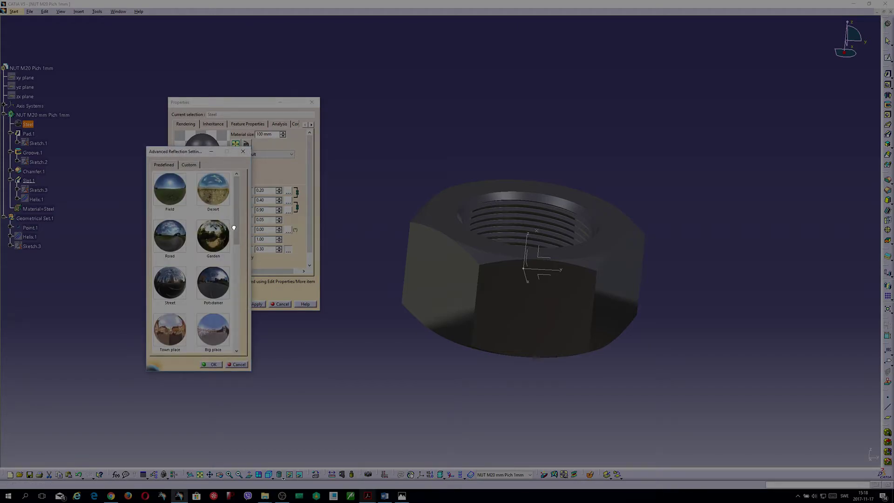
left_click_drag(235, 231, 239, 328)
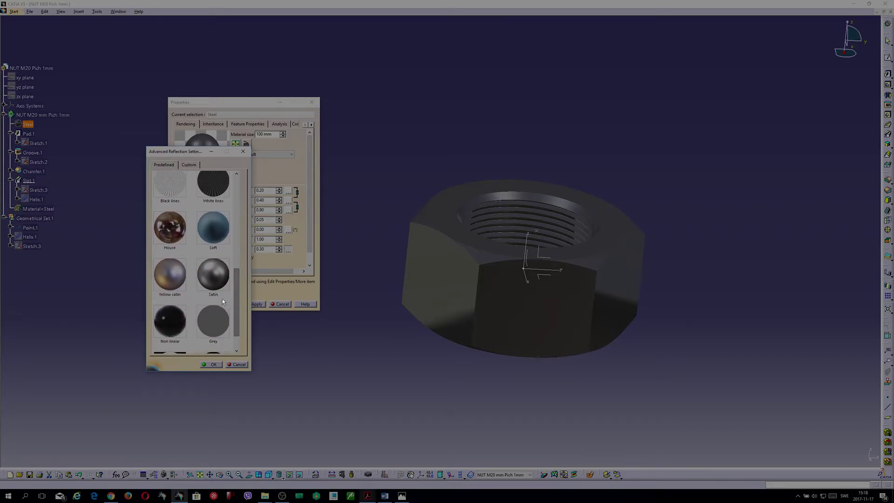
left_click(219, 276)
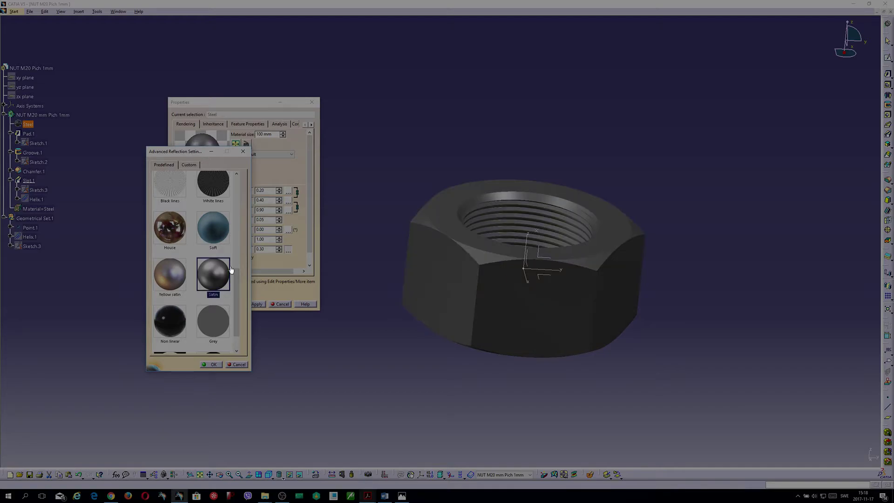
left_click(215, 365)
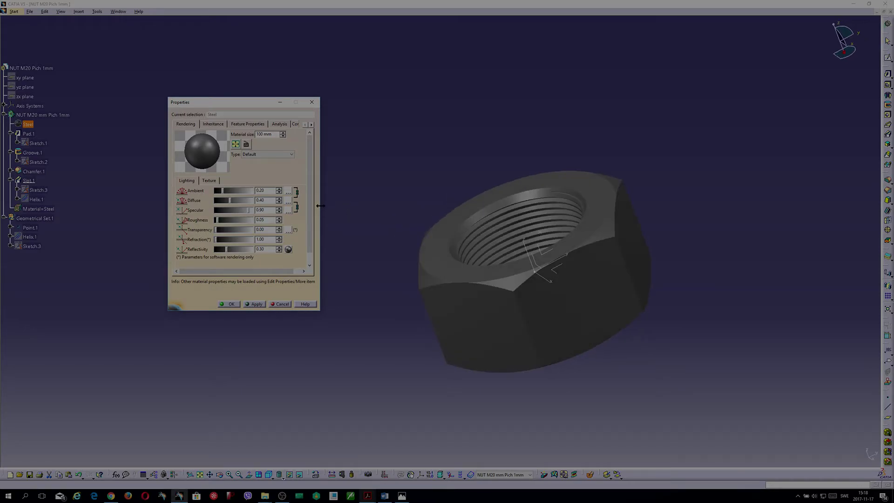
Set Steel's lighting to ambient 0.69, diffuse 0.69, specular 0.52, roughness 0.64 and reflectivity 0.50, and apply it
left_click_drag(222, 193, 236, 193)
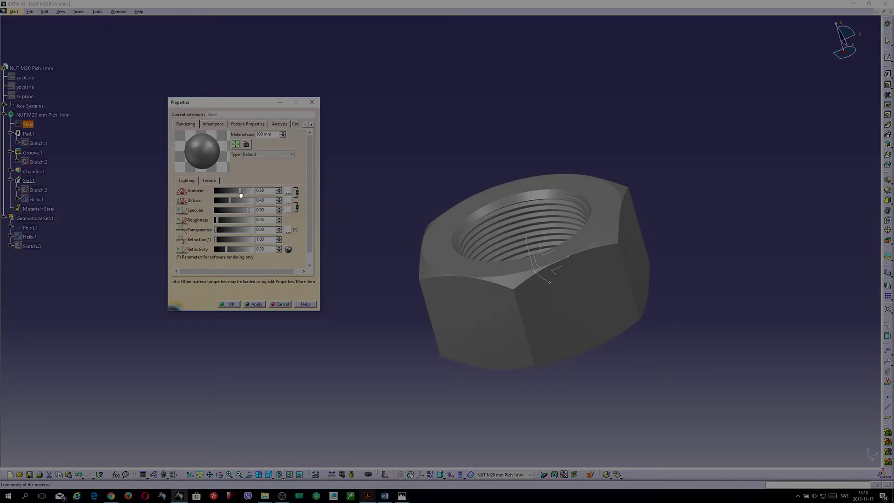
left_click_drag(230, 200, 236, 247)
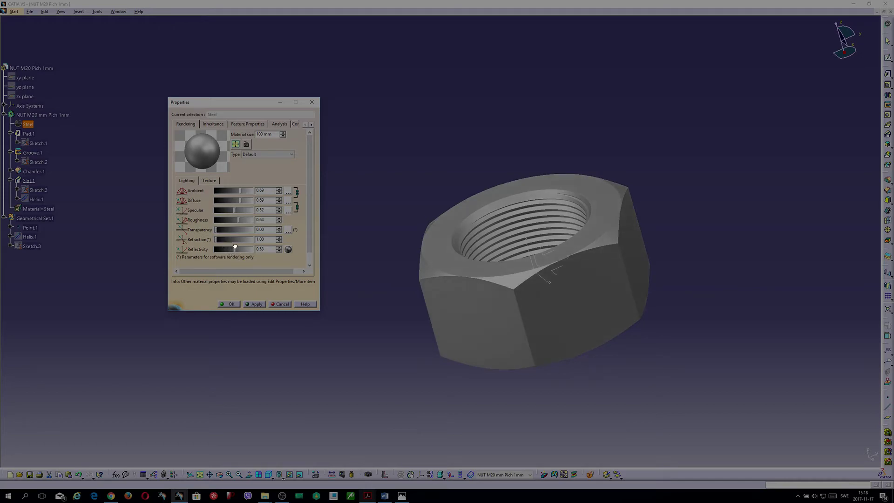
left_click(392, 152)
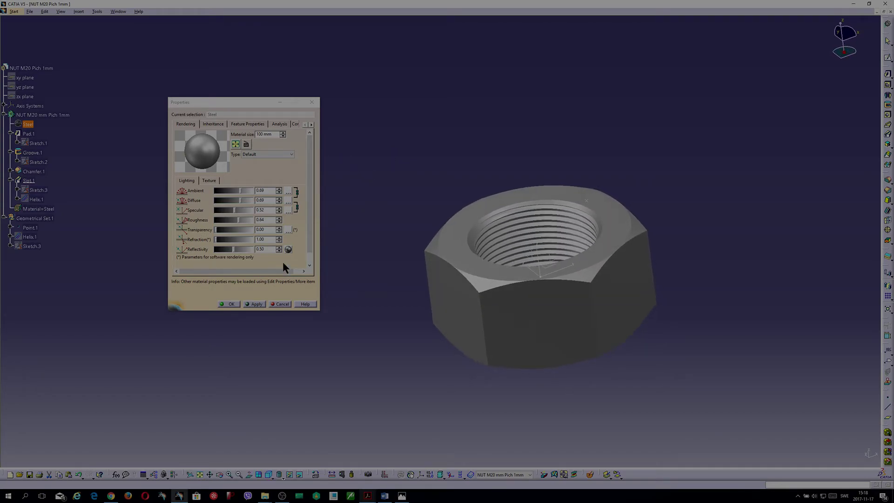
left_click(256, 305)
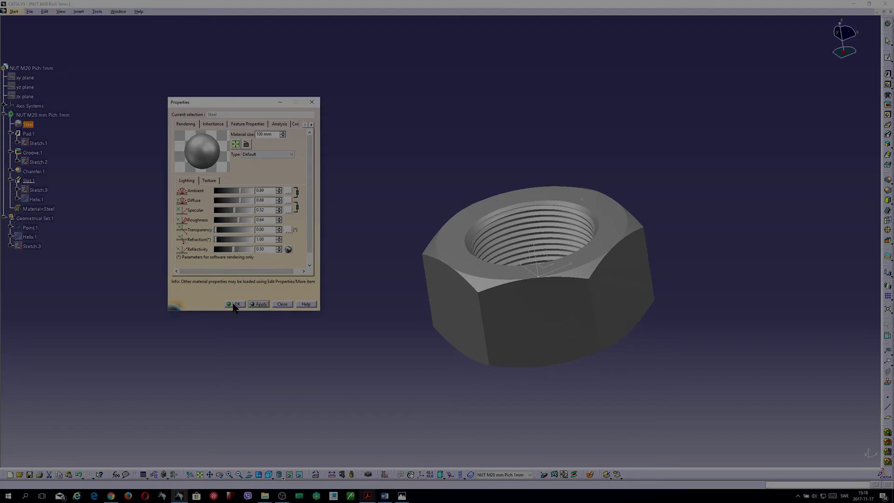
left_click(235, 304)
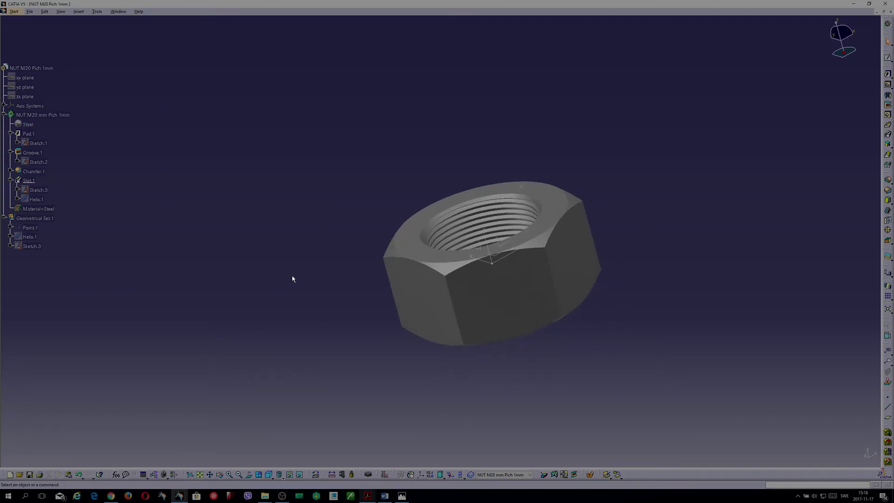
Restore the CATIA window to partial width and show 2. Mutter.pdf beside it to compare the nut with the reference photo
left_click(869, 4)
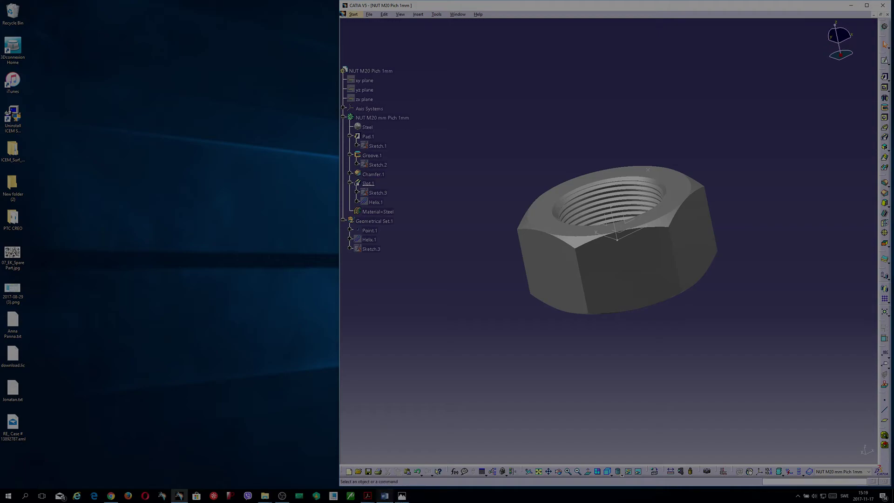
left_click(366, 499)
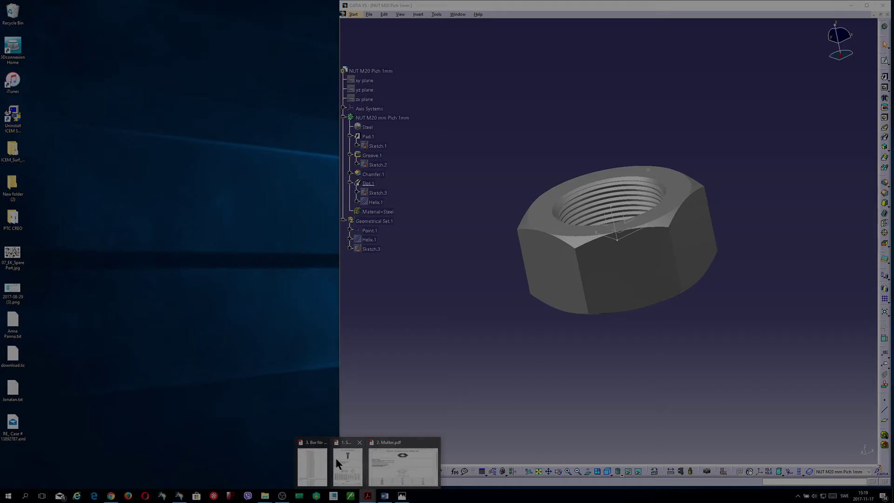
left_click(402, 458)
left_click(515, 171)
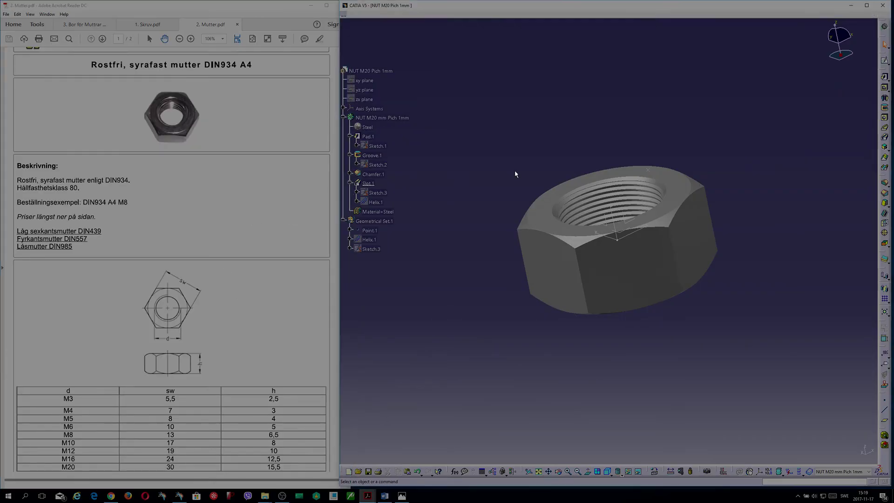
middle_click_drag(570, 167, 627, 154)
Reopen the Steel material's properties and change its reflection image to the predefined Desert
left_click(376, 128)
key("alt+Return")
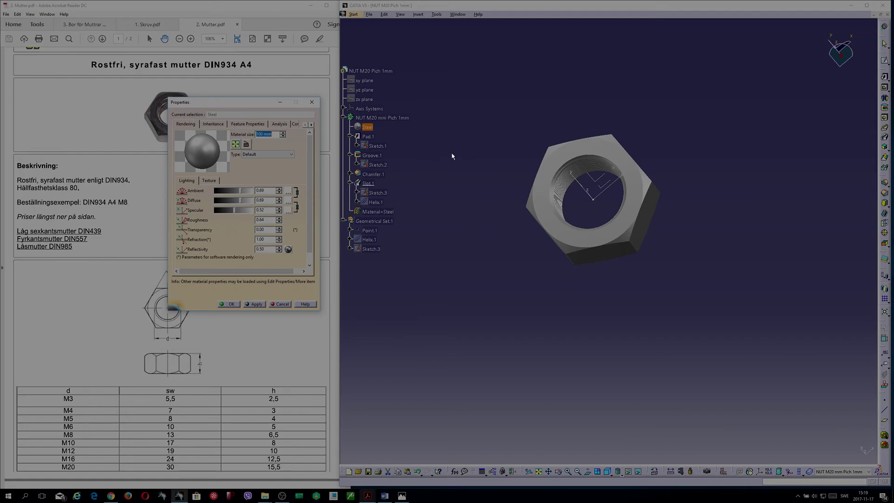
left_click_drag(262, 103, 261, 190)
left_click(287, 332)
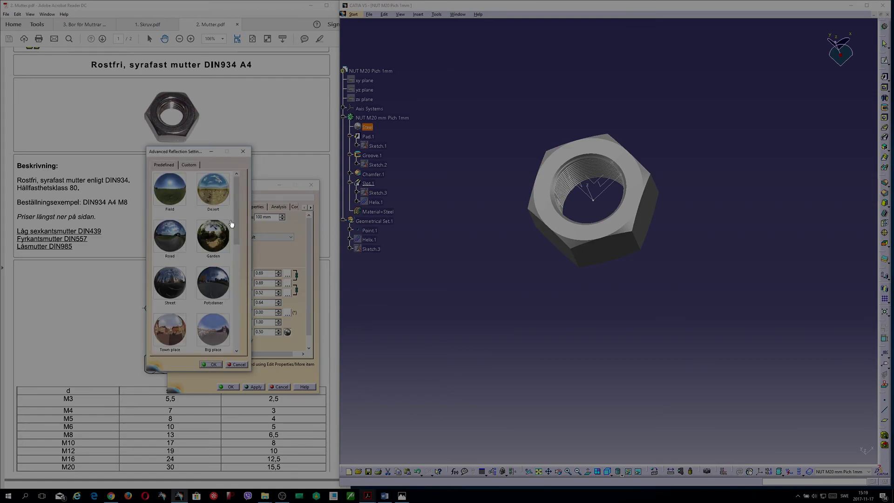
mouse_move(235, 238)
left_mouse_down()
mouse_move(234, 249)
mouse_move(236, 230)
left_mouse_up()
left_click(217, 197)
left_click(213, 365)
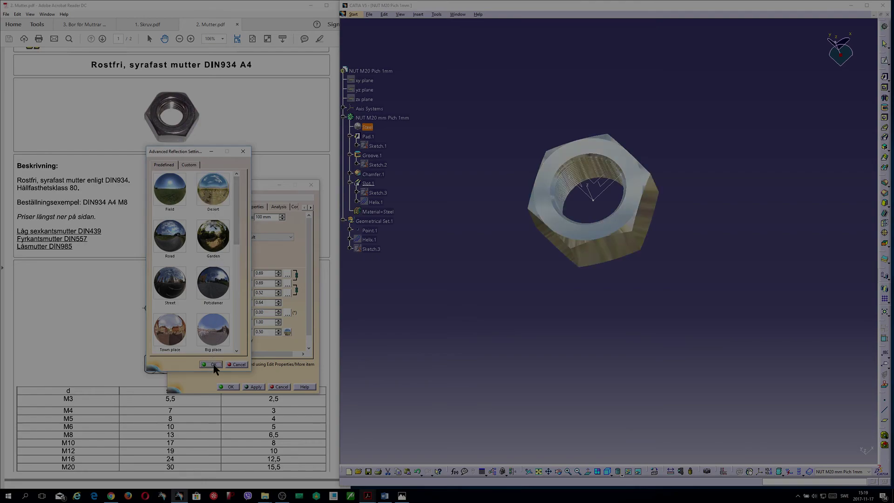
middle_click_drag(464, 338, 543, 303)
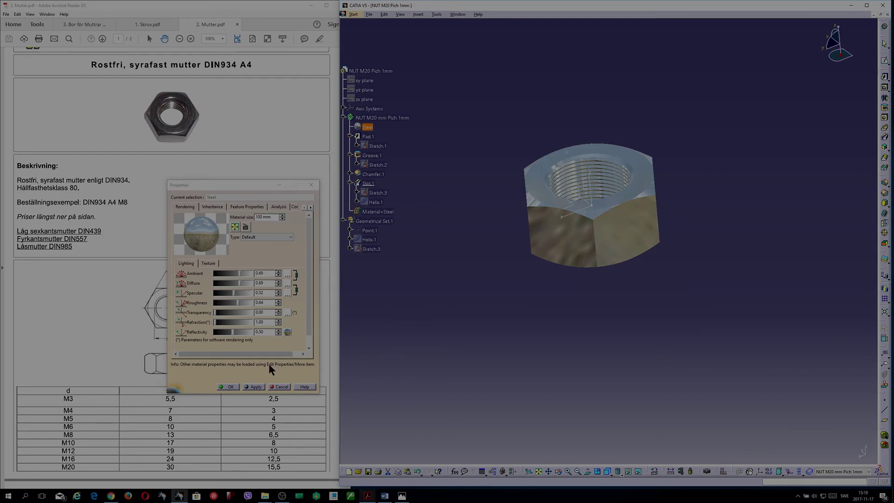
left_click(230, 387)
Examine the nut's reflective finish up close from another angle and maximize the CATIA window
middle_click_drag(515, 330, 524, 314)
scroll(525, 315, "up", 7)
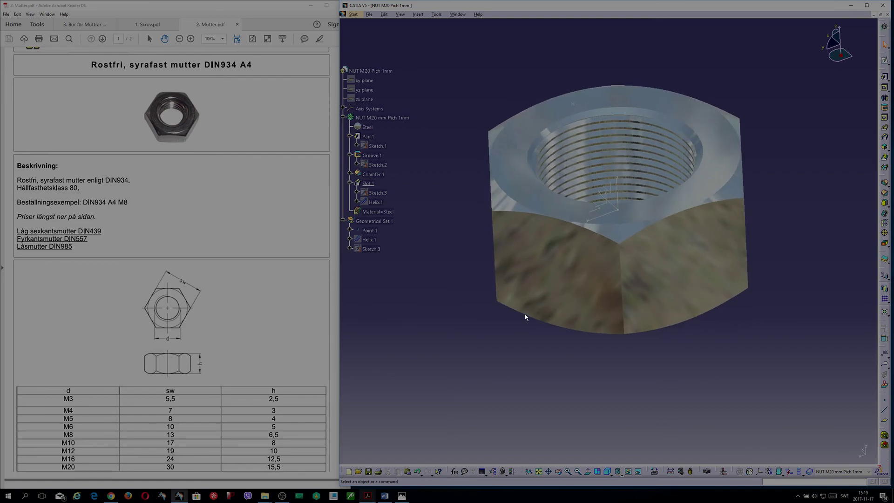
middle_click_drag(576, 345, 531, 371)
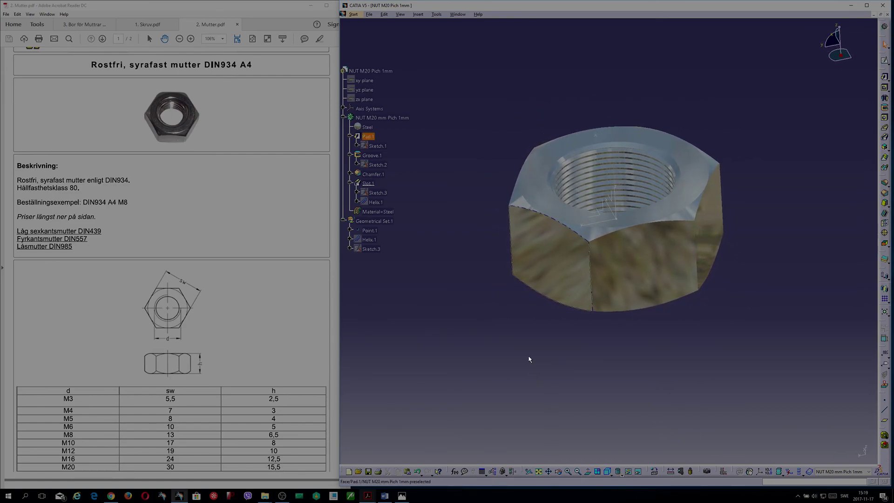
left_click(866, 5)
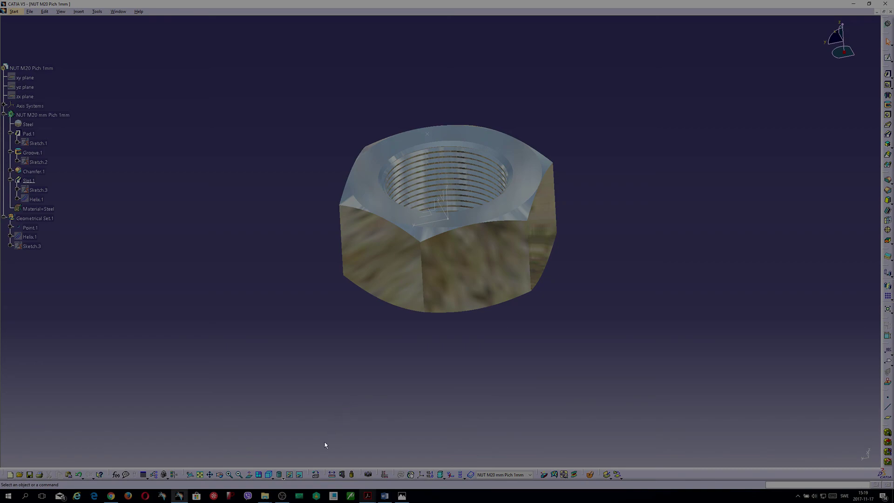
left_click(282, 495)
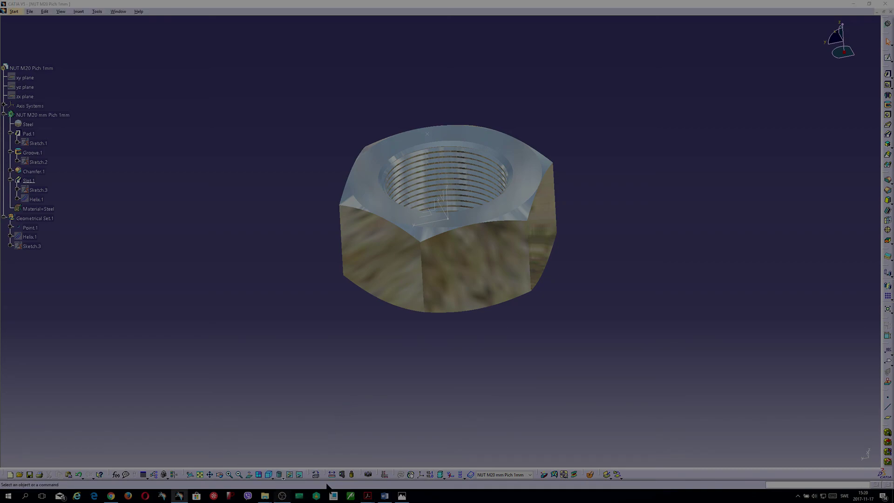